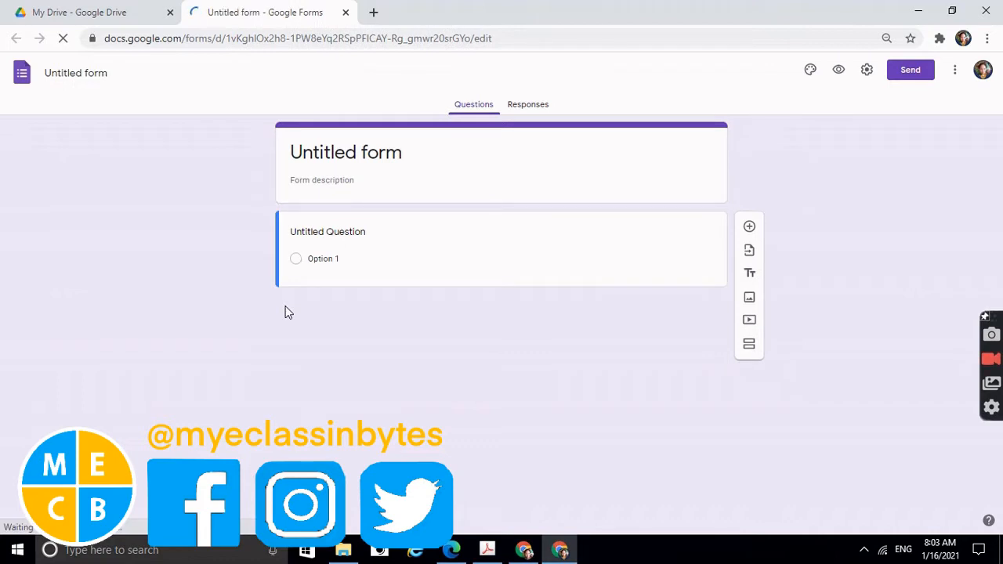
Title the form "HE Literacy - Feedback to the Lessons"
left_click(413, 148)
type("He")
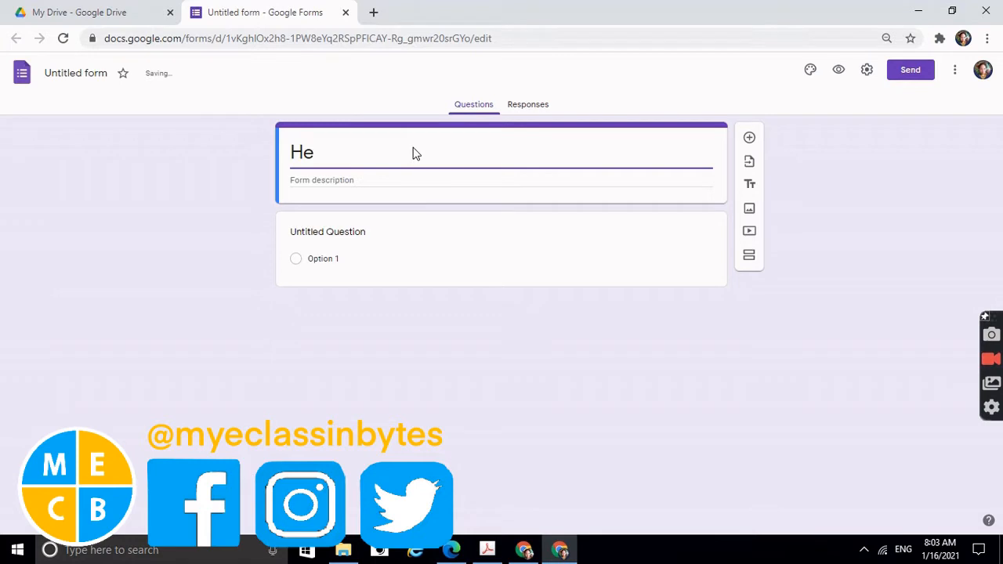
key("BackSpace")
type("E Litera")
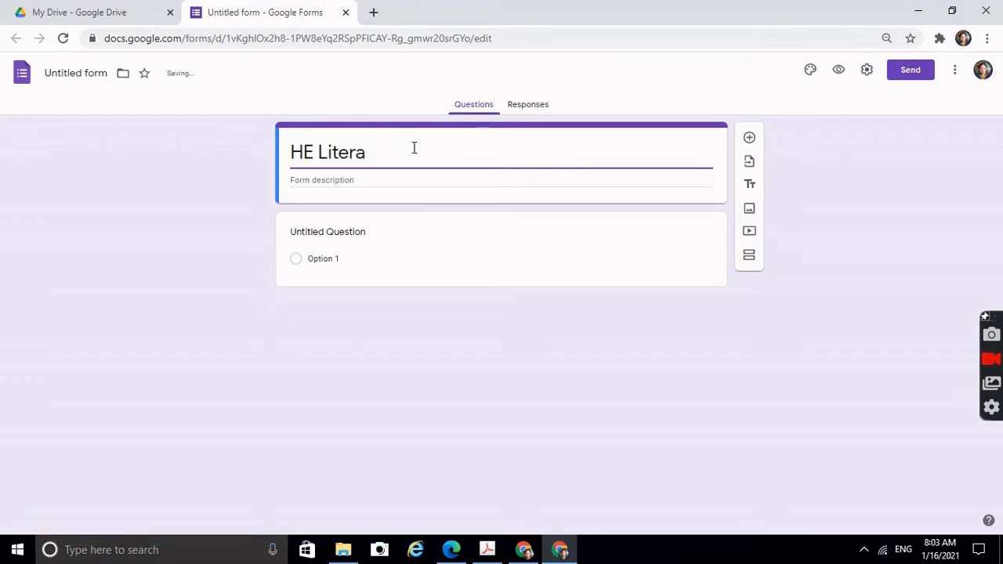
type("cy - Feedback ")
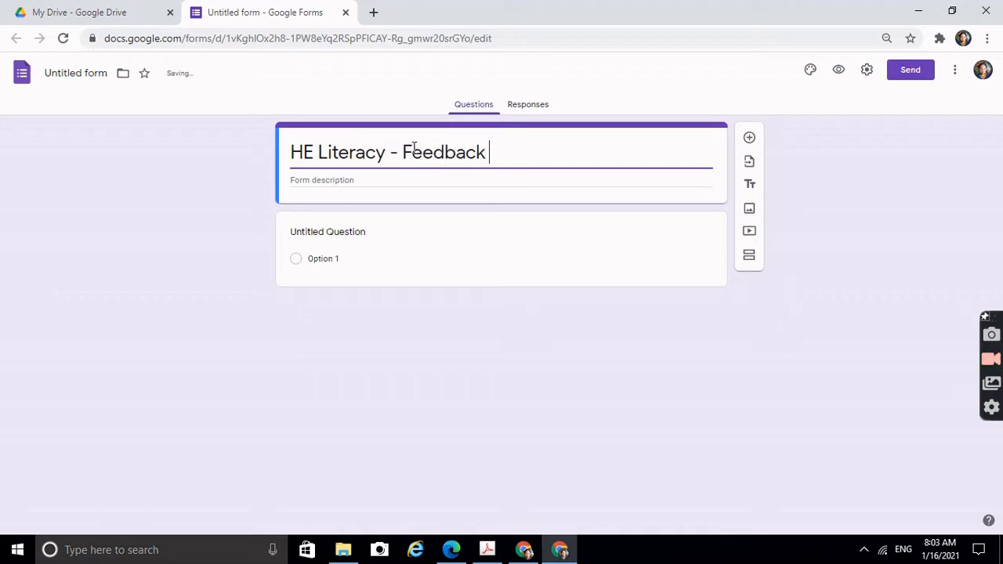
type("to the ")
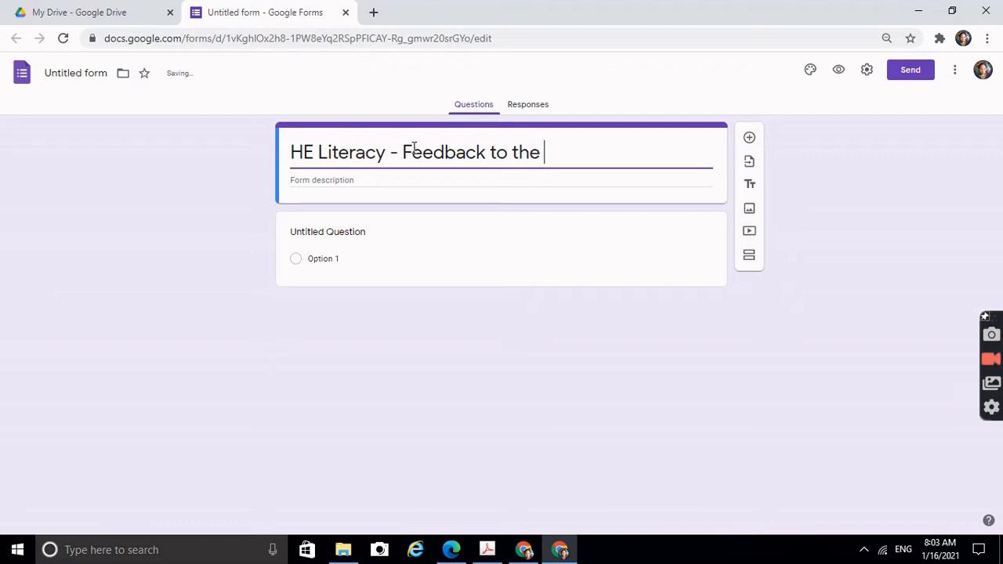
type("Lesson")
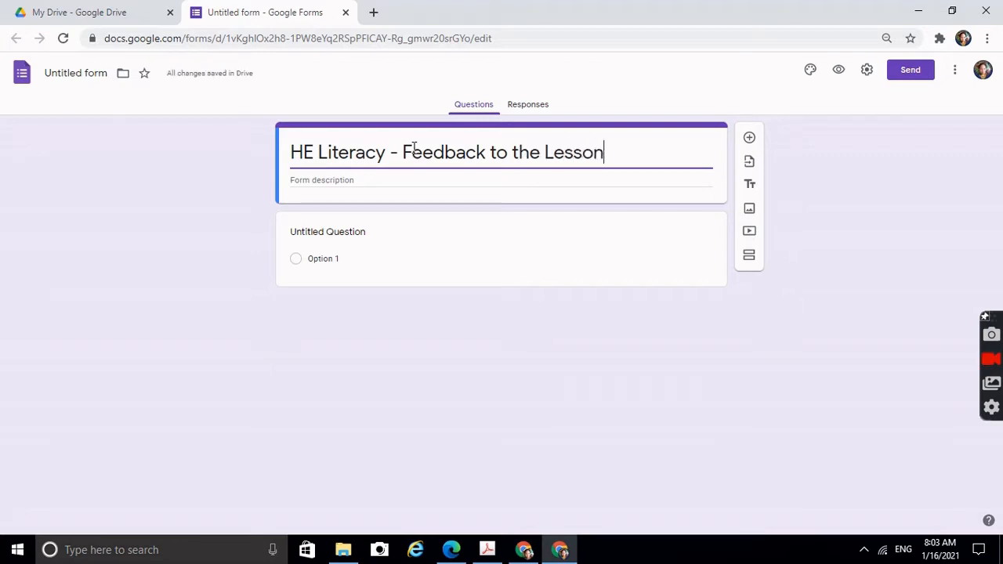
type("s")
Describe the form as intended for the students taking Home Economics Literacy under the named teacher for 1st Sem. SY 2020-2021
left_click(435, 179)
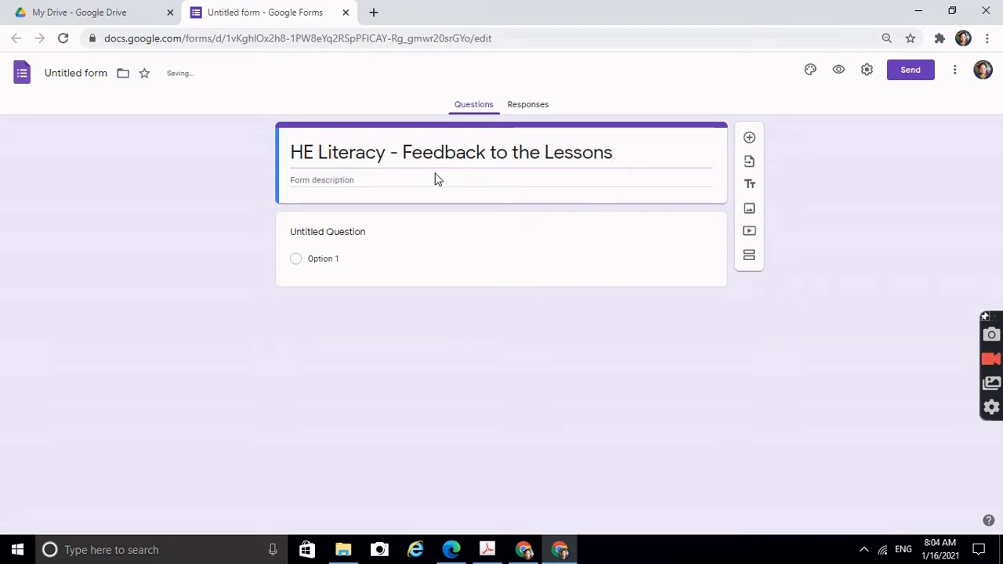
left_click(445, 181)
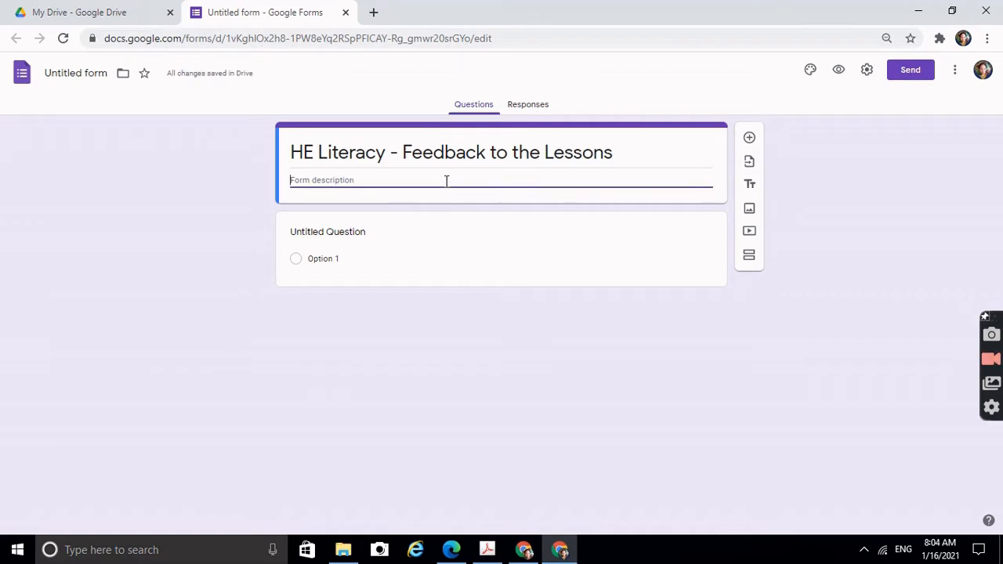
type("This for")
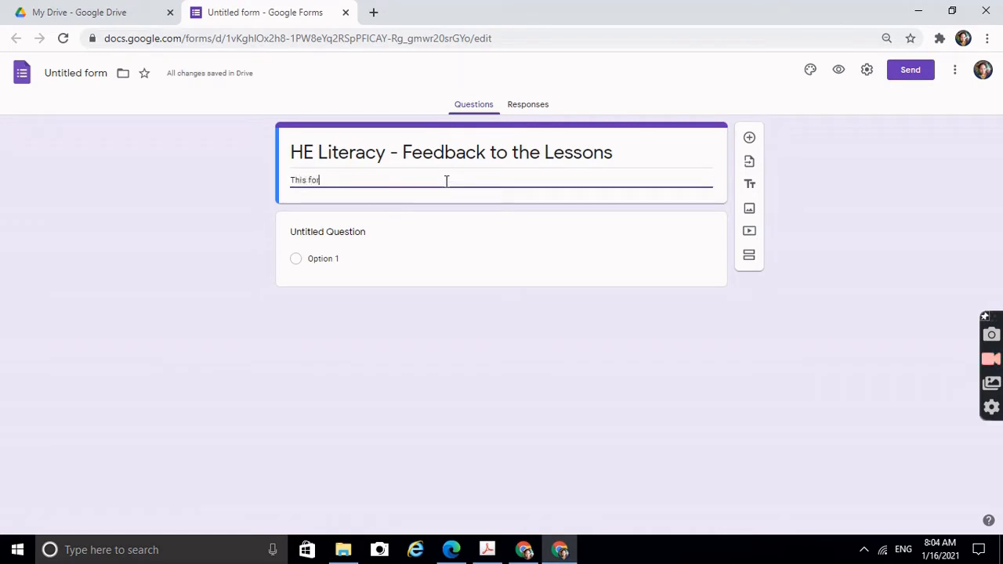
type("m is intended for the students taking Home Economics Literacy under Mrs. Bartolome for 1st Sem")
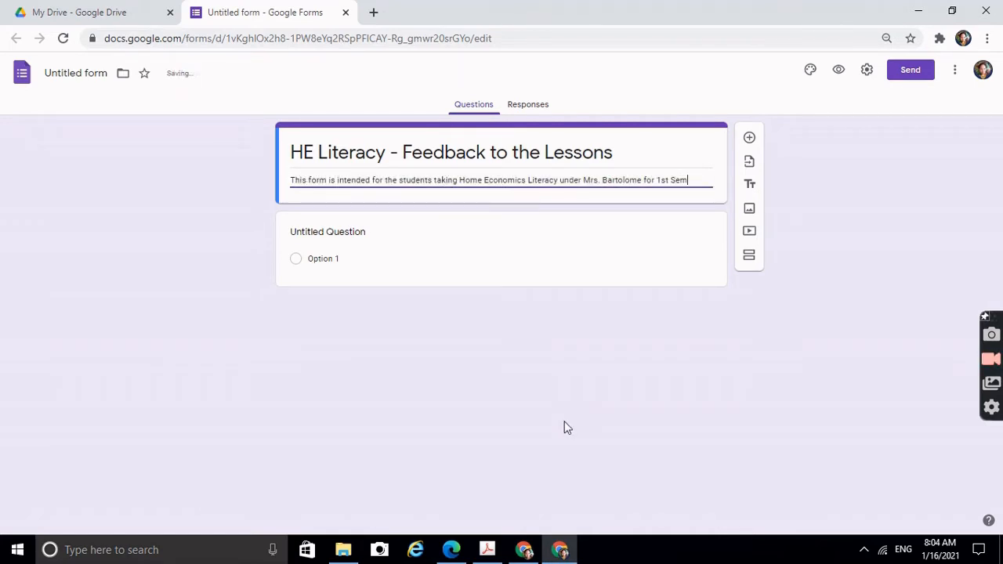
type(". SY")
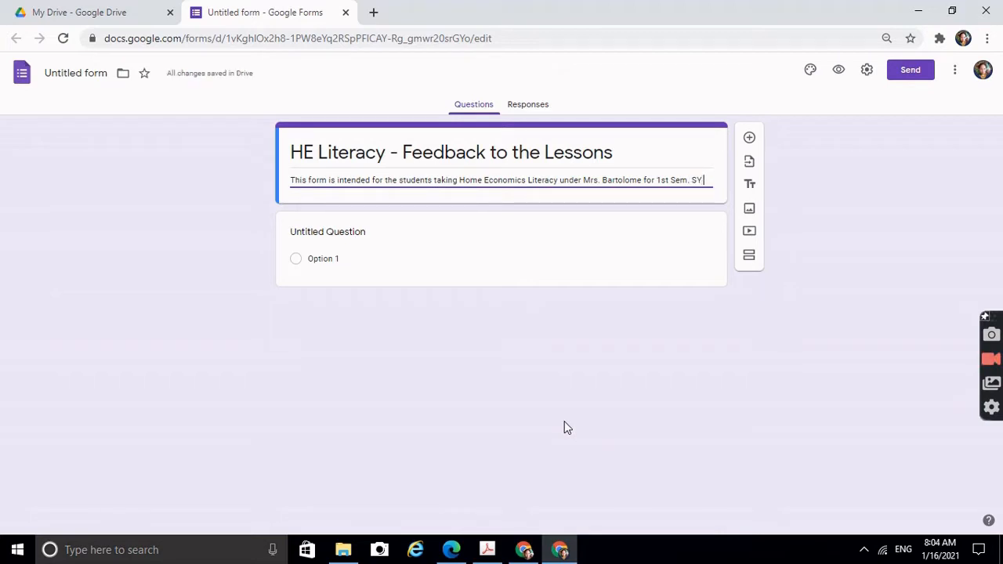
type(" 2020-02")
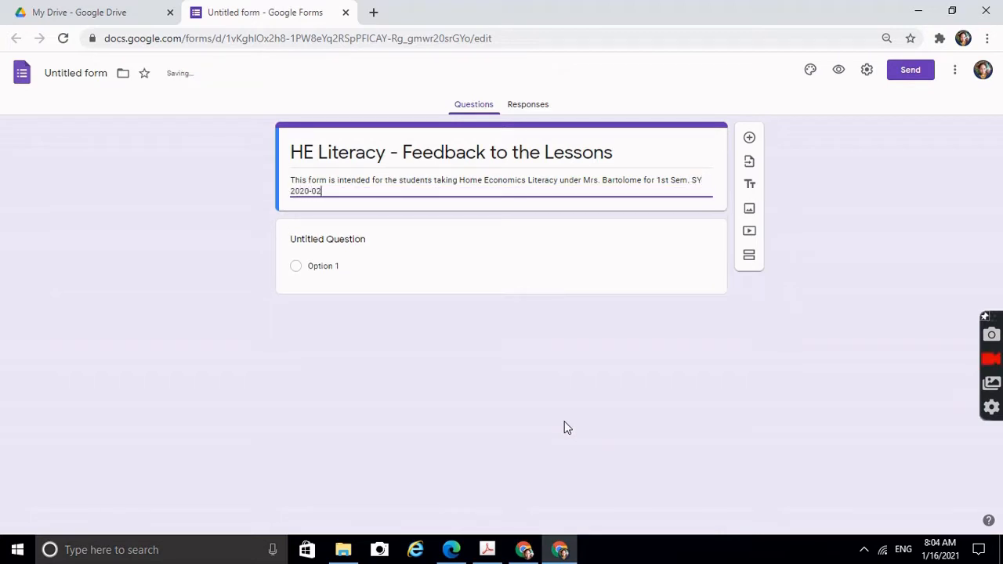
type("021.")
Title the first question "LAST NAME" as a short-answer question and make it required
left_click(375, 245)
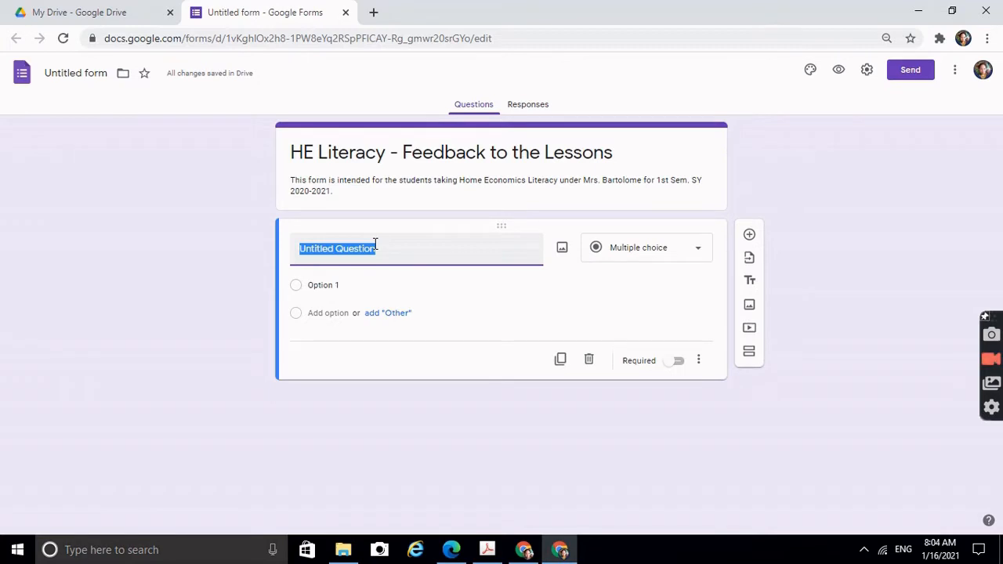
type("LAST NAME")
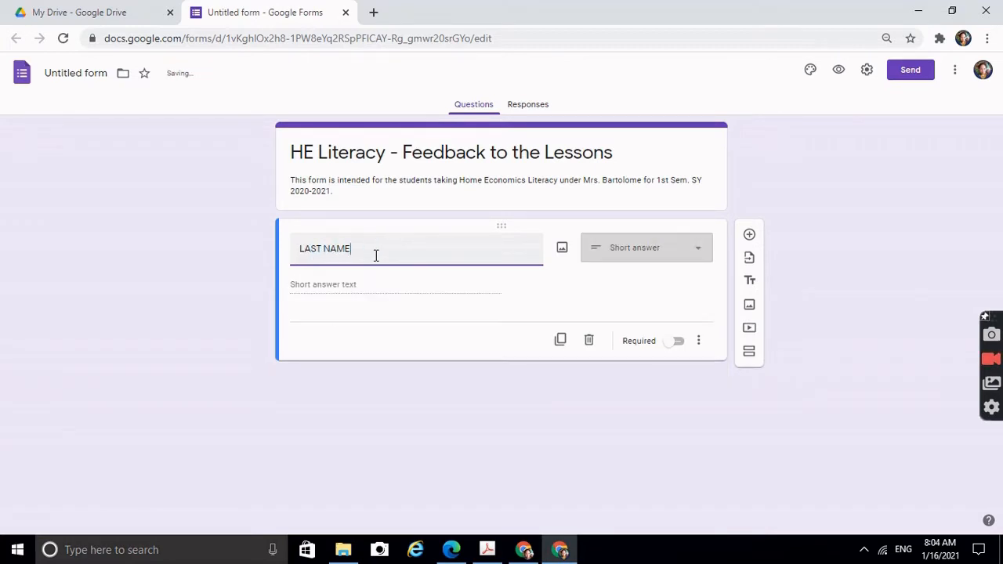
left_click(675, 343)
Duplicate the LAST NAME question and retitle the copy "FIRST NAME"
left_click(559, 340)
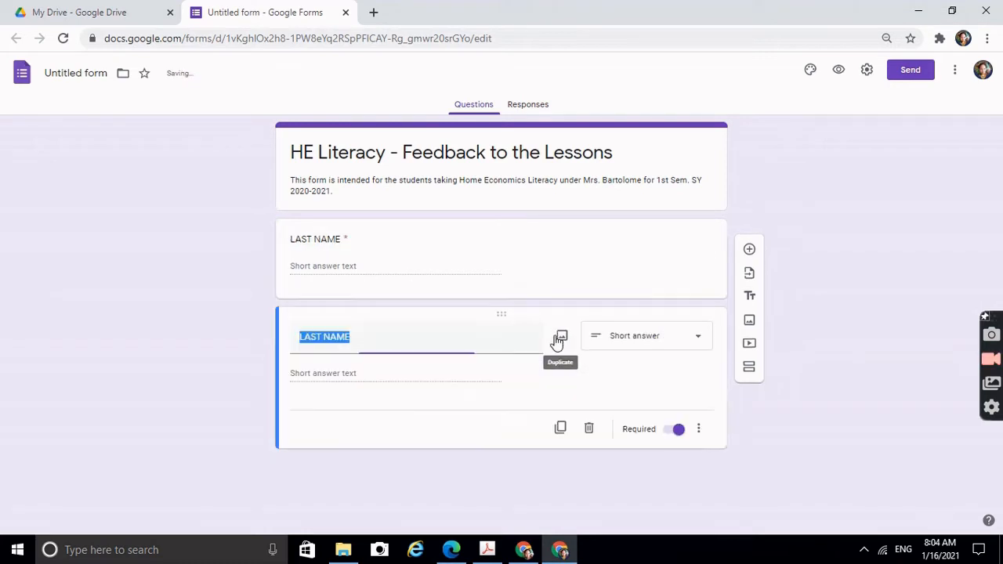
left_click(322, 339)
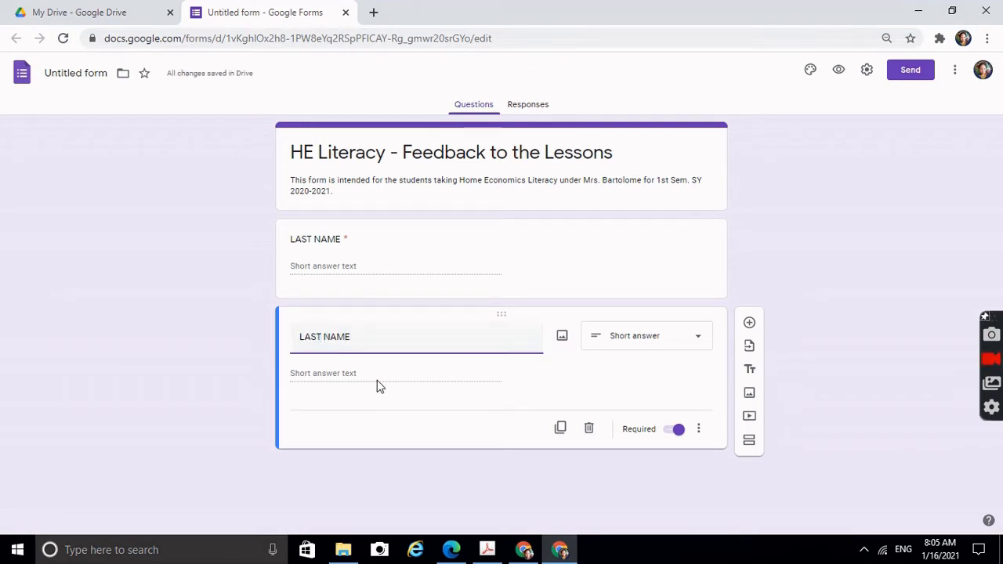
key("shift+Right")
key("shift+Right")
key("shift+Right")
key("shift+Right")
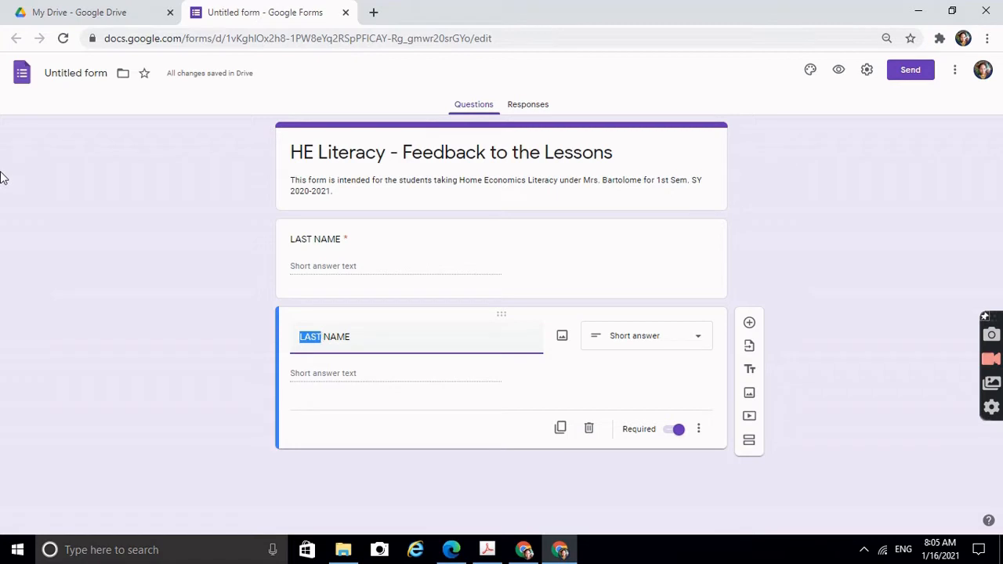
type("F")
key("BackSpace")
type("F")
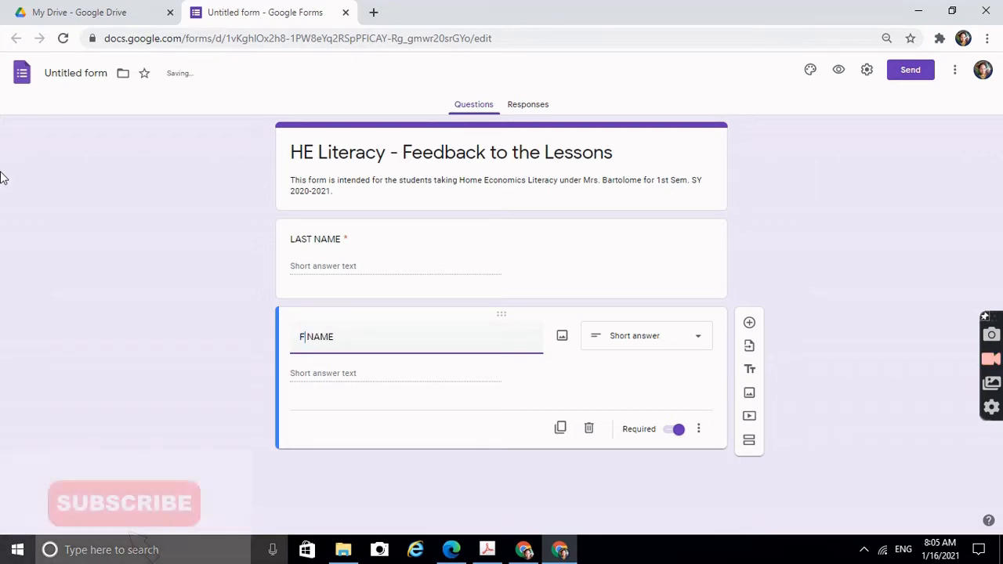
type("I")
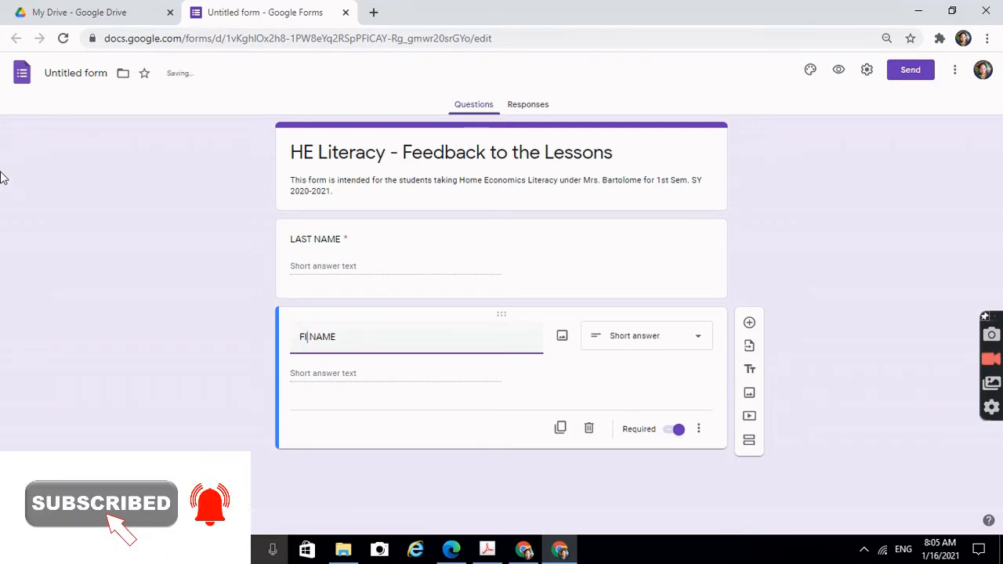
type("RST")
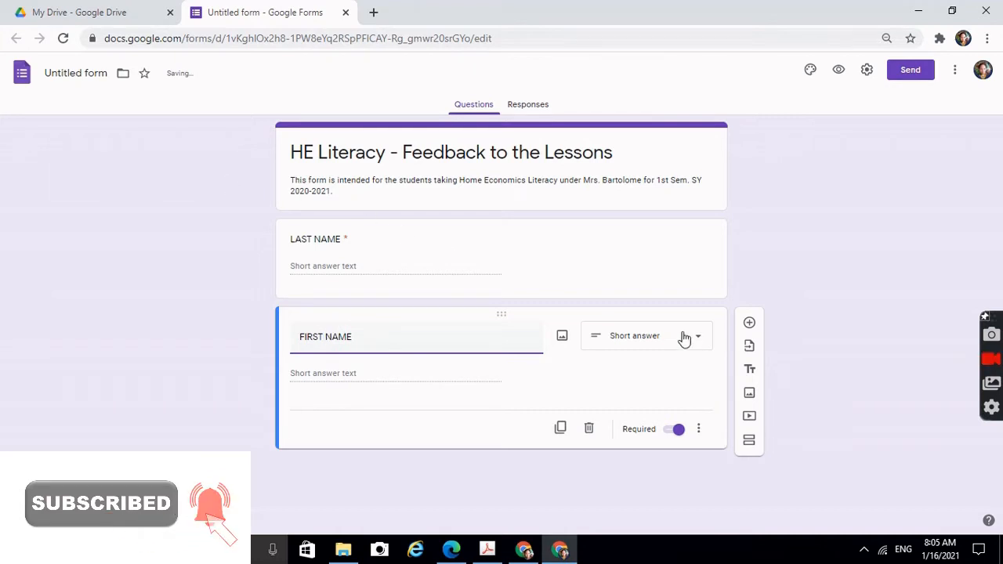
Add a required dropdown question titled "CLASS SECTION" below the FIRST NAME question
left_click(748, 323)
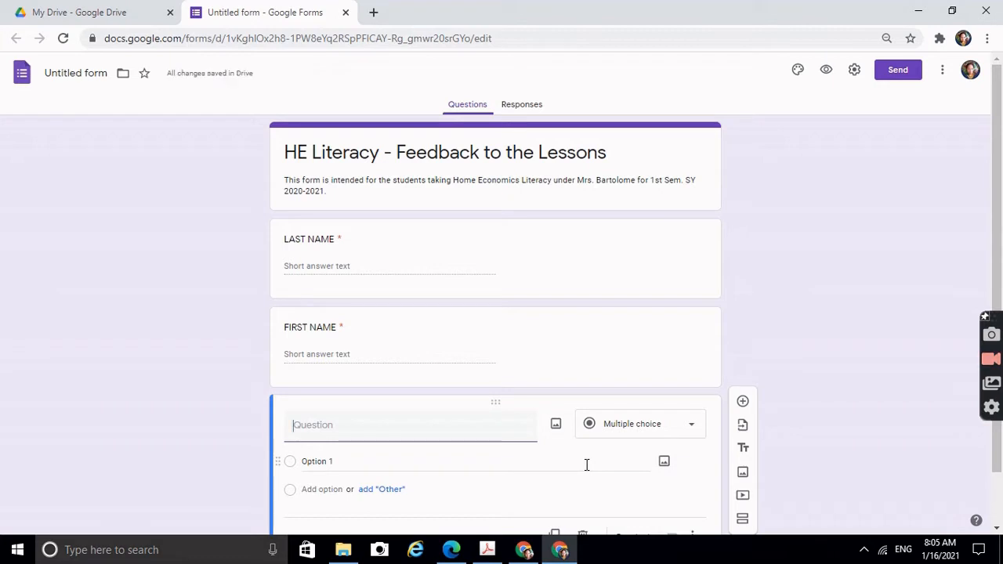
type("CLA")
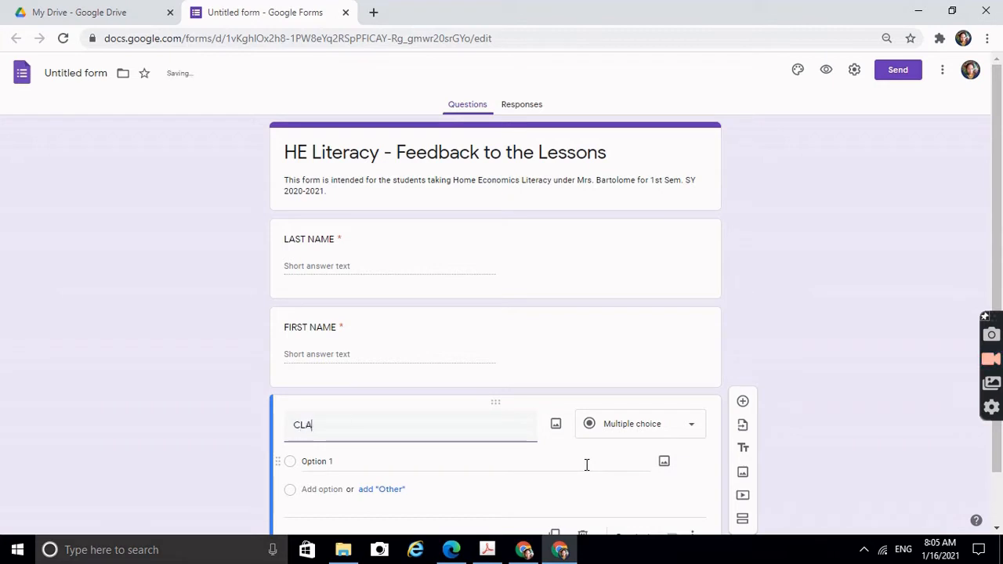
type("SS SECTIONS")
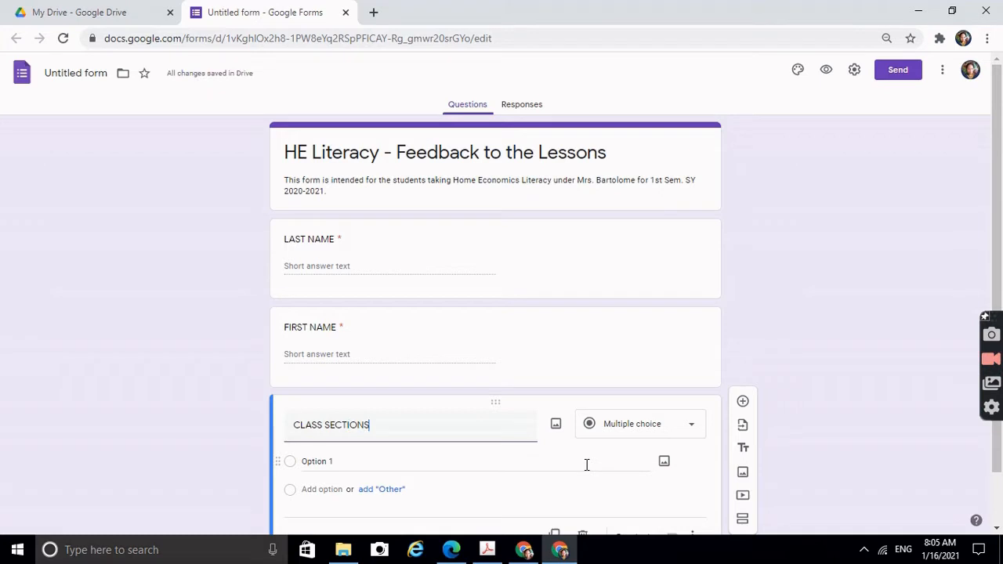
key("BackSpace")
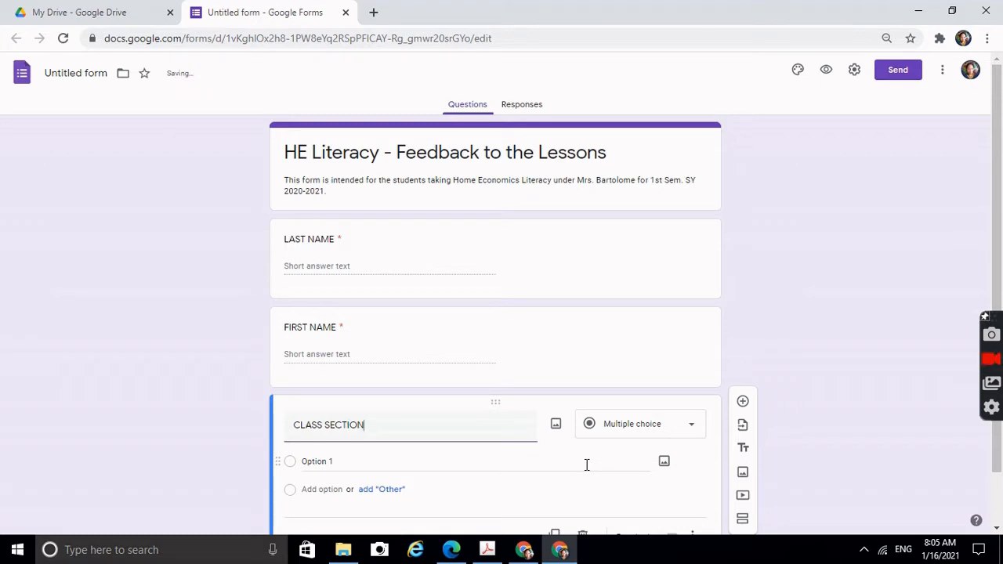
scroll(586, 464, "down", 1)
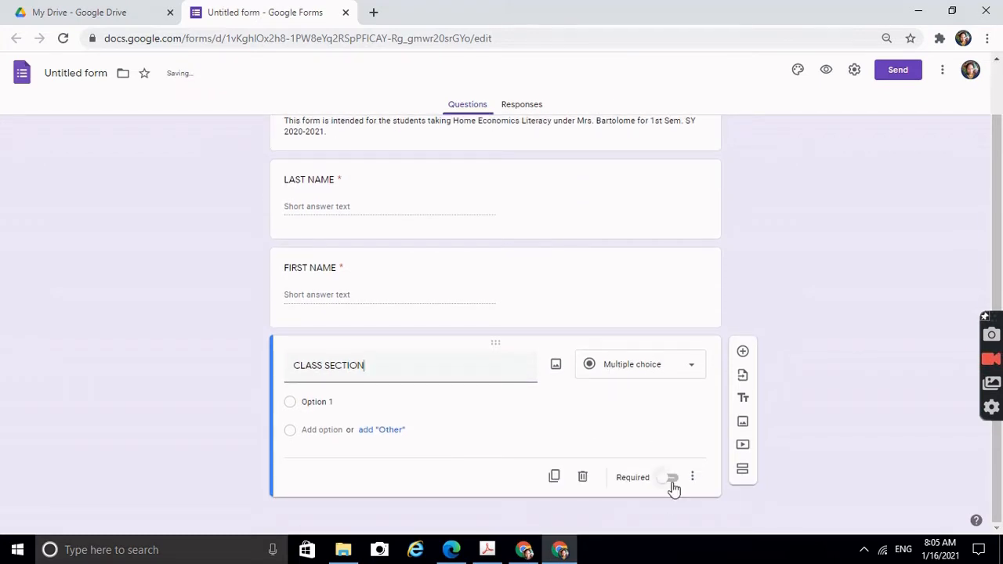
left_click(673, 484)
left_click(690, 375)
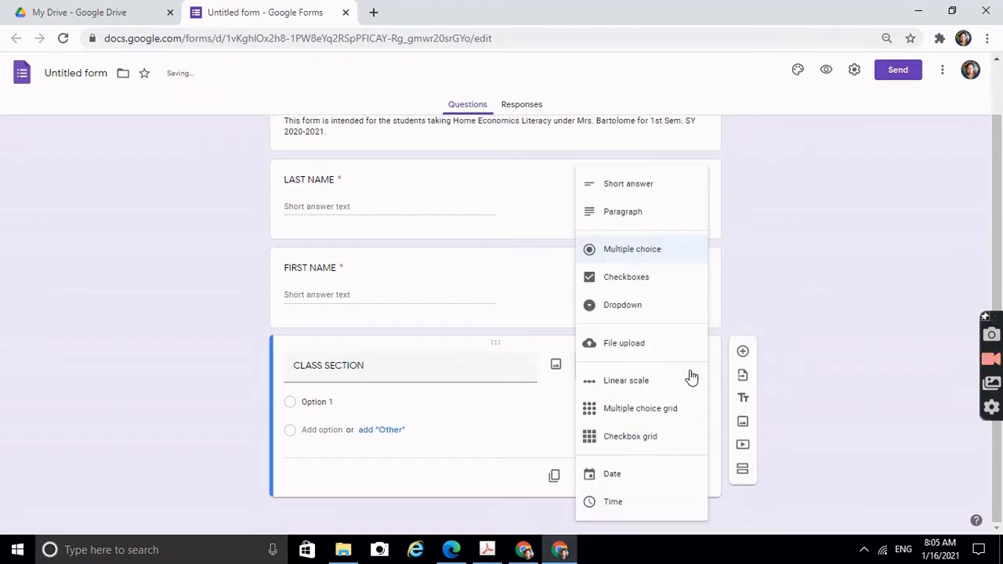
left_click(661, 301)
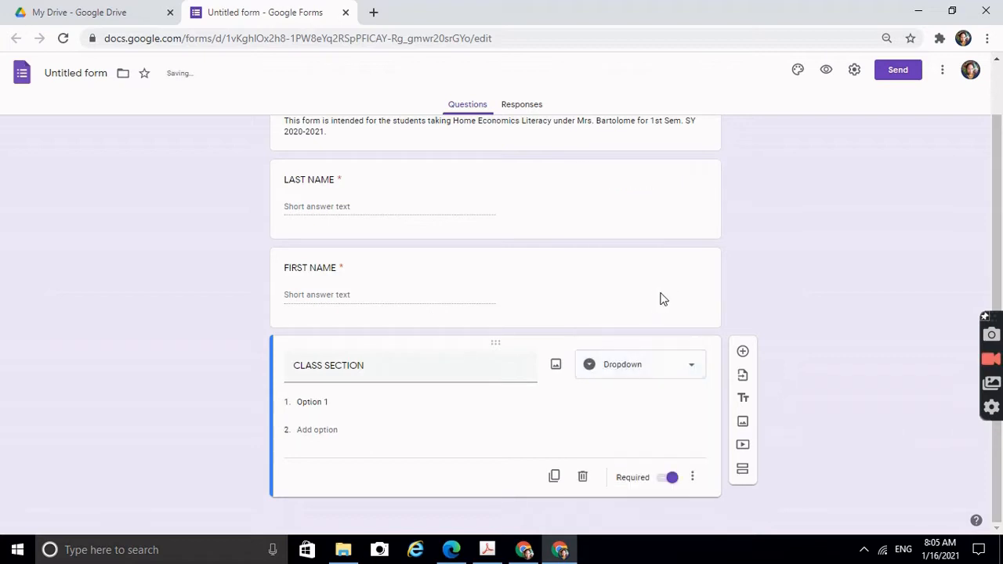
Enter six dropdown options for CLASS SECTION: BTVTED 1-D, 1-E, 1-F, 1-G, 1-H and 1-I, each with the BTVTED prefix
left_click(398, 402)
type("BTV")
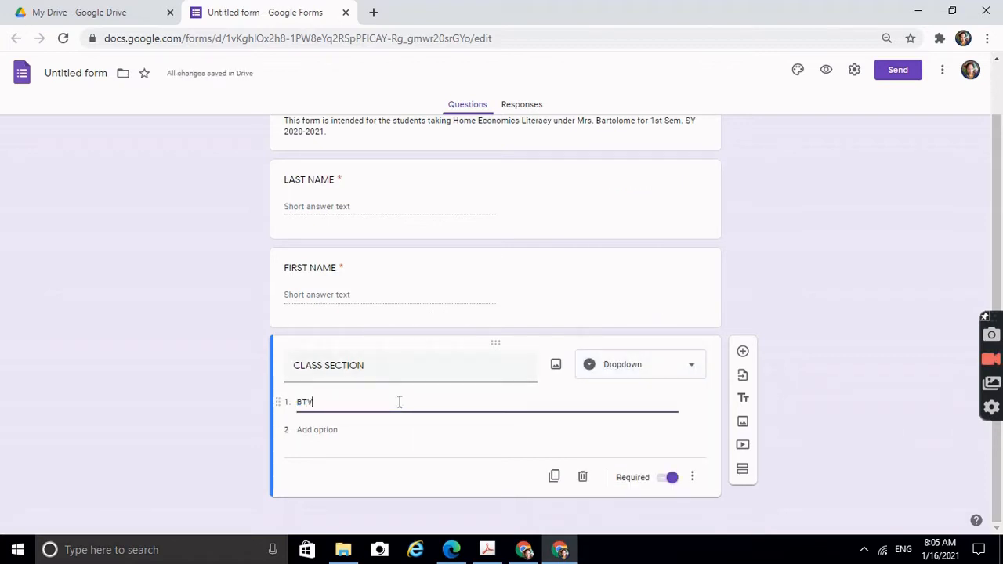
type("TED 1-D")
key("Return")
type("BTV")
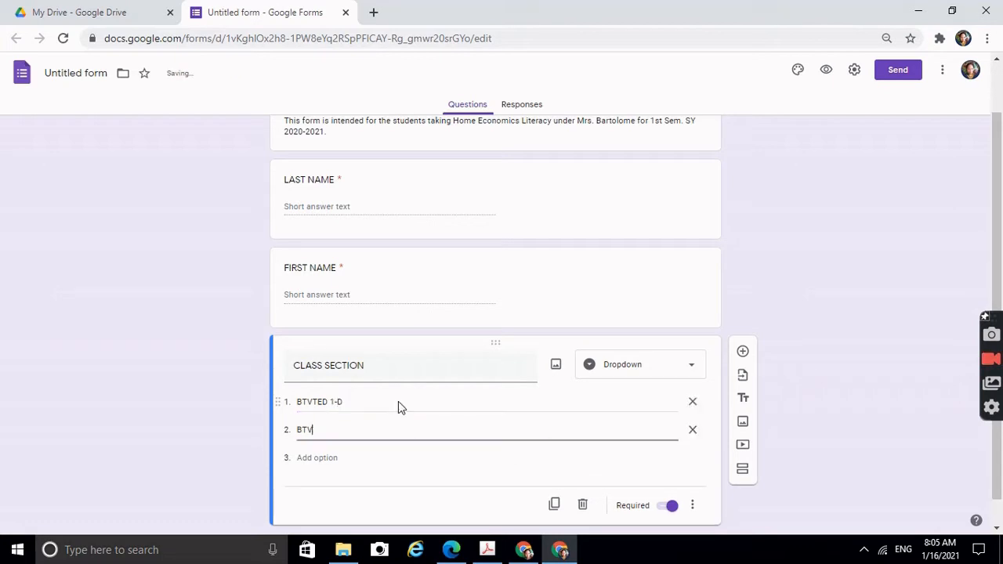
type("TED 1-E")
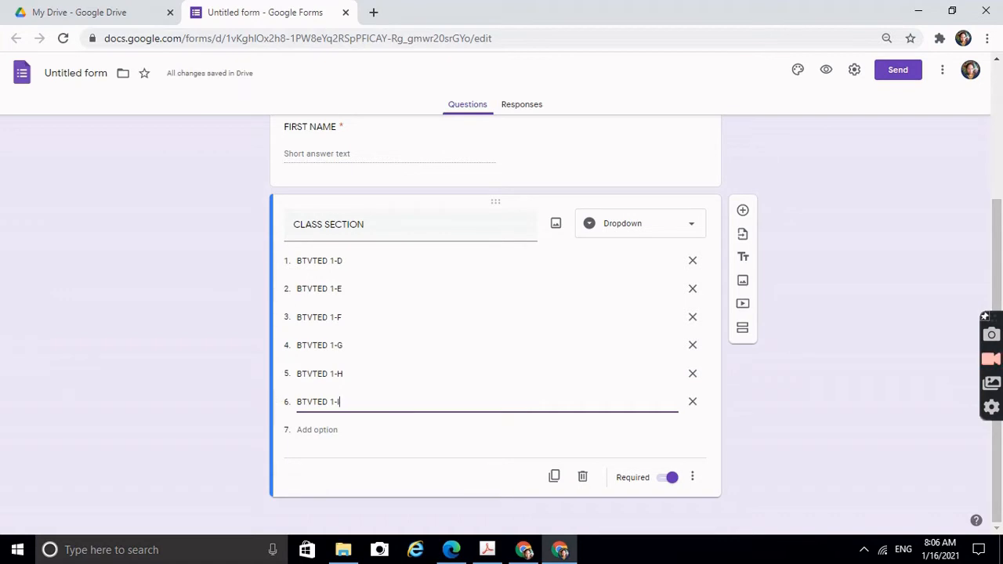
Look at the performance criteria checklist and lesson feedback table in the module PDF in Adobe Acrobat Pro, and return to the form in Chrome
left_click(490, 551)
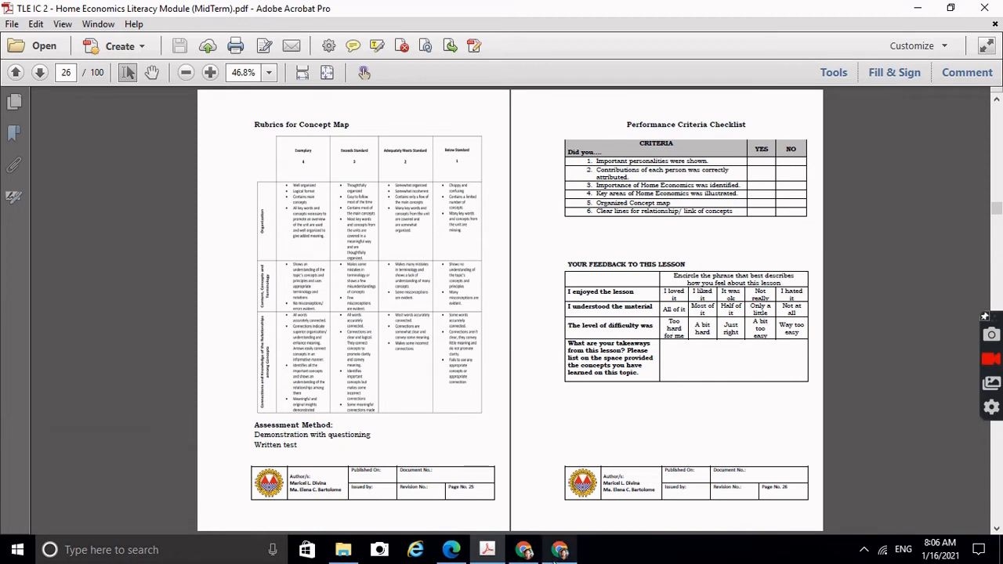
mouse_move(562, 552)
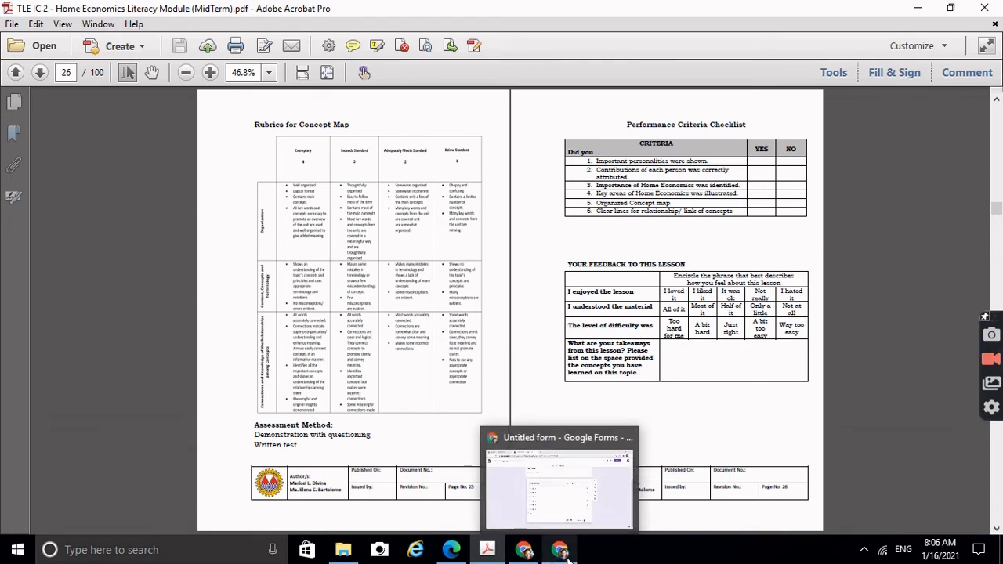
left_click(569, 557)
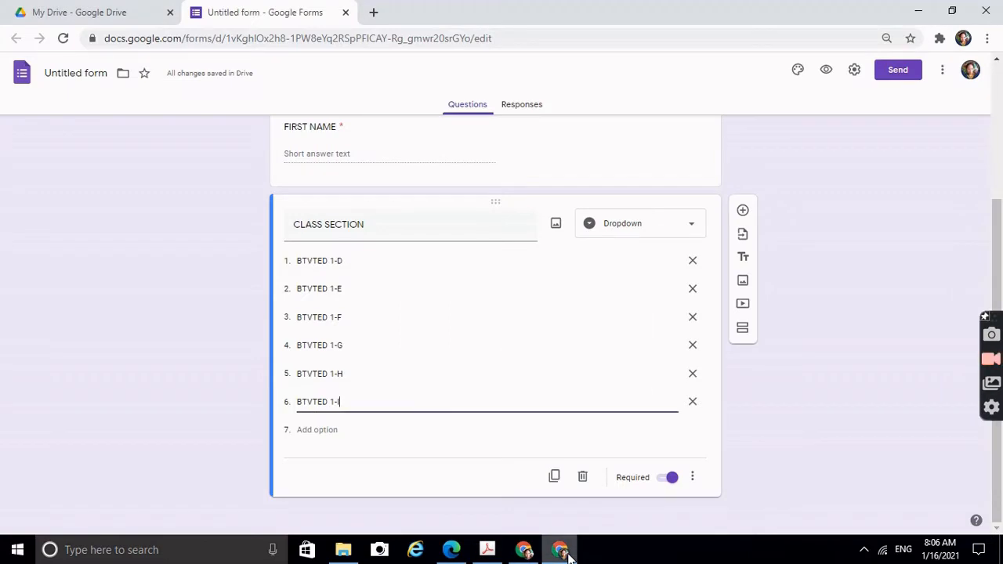
Add a title and description block below CLASS SECTION and title it "PERFORMANCE CRITERIA CHECKLIST"
left_click(745, 264)
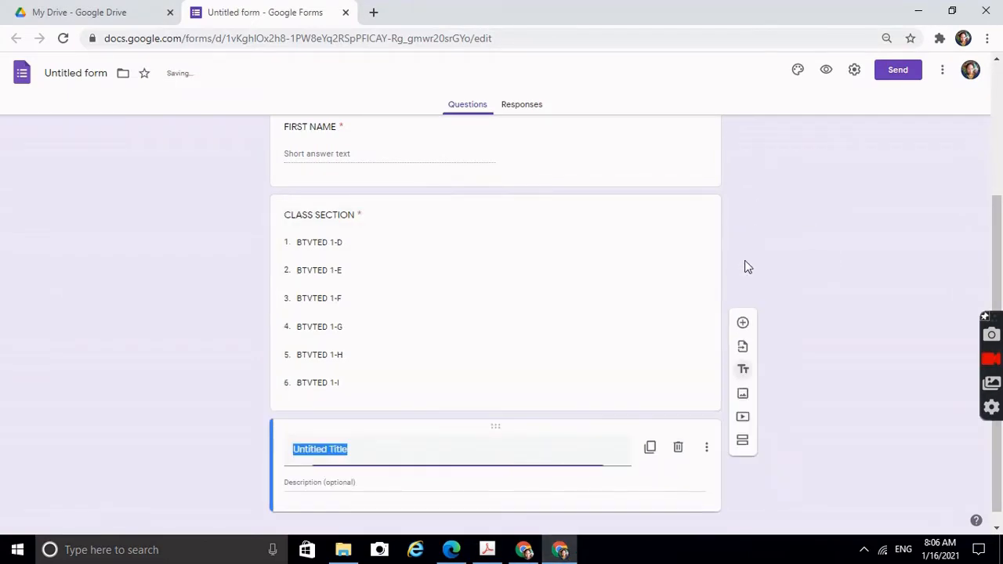
type("PERF")
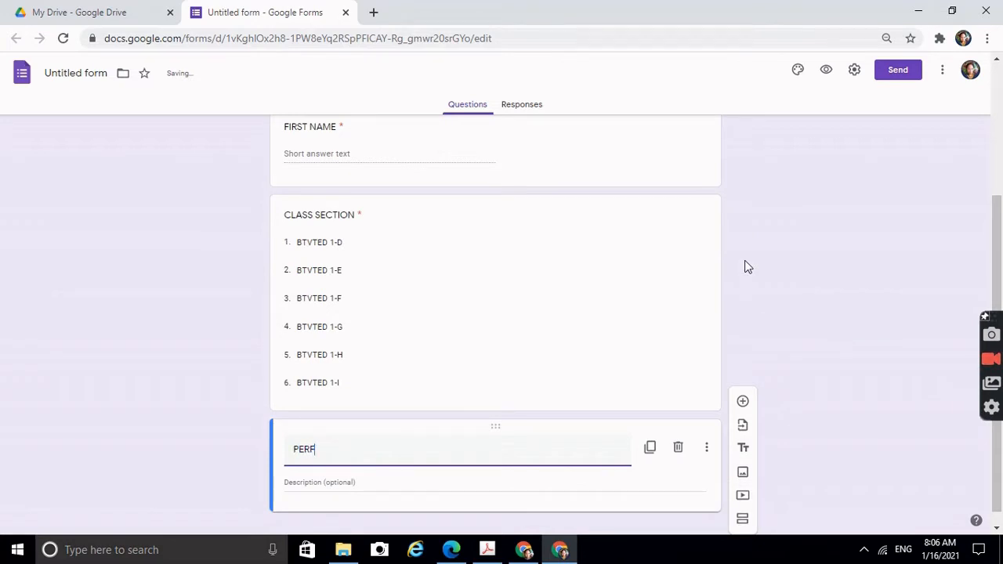
type("R")
type("ORMANCE CR")
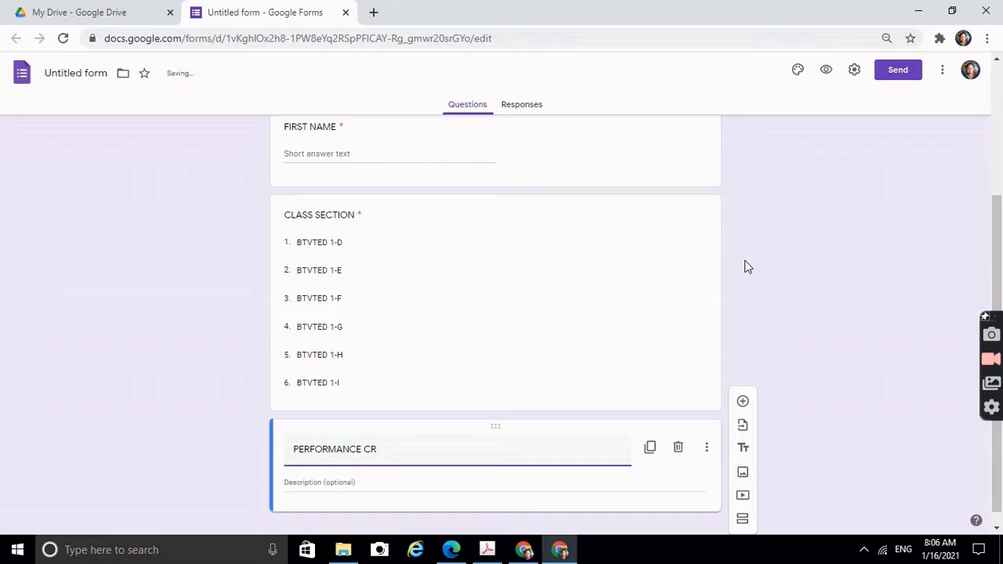
type("ITERIA CHECKL")
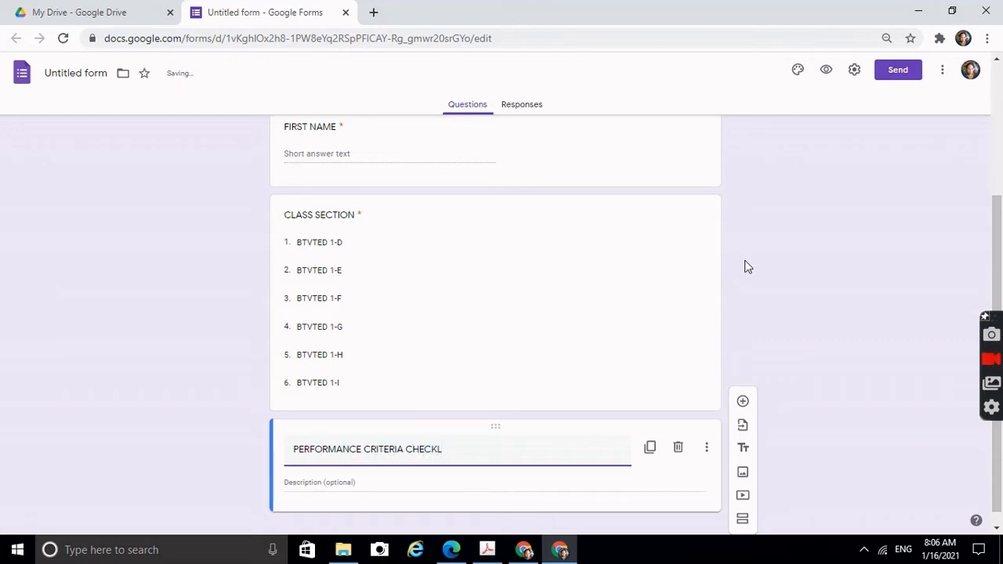
type("IST")
Enter the checklist block's description: "Self-assess if you have learned the following from each lesson. (Information Sheet Nos. 1-3)"
left_click(472, 486)
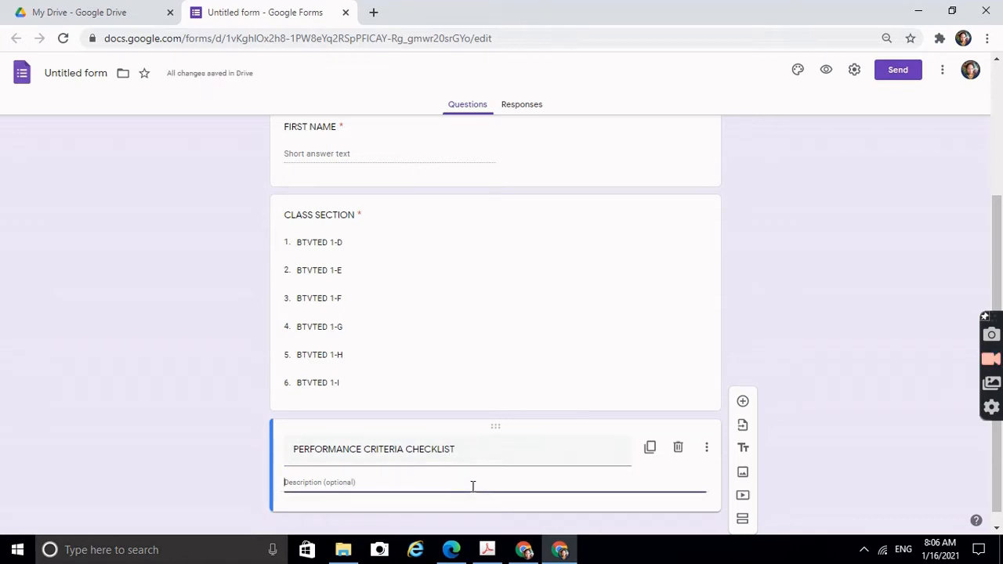
type("A")
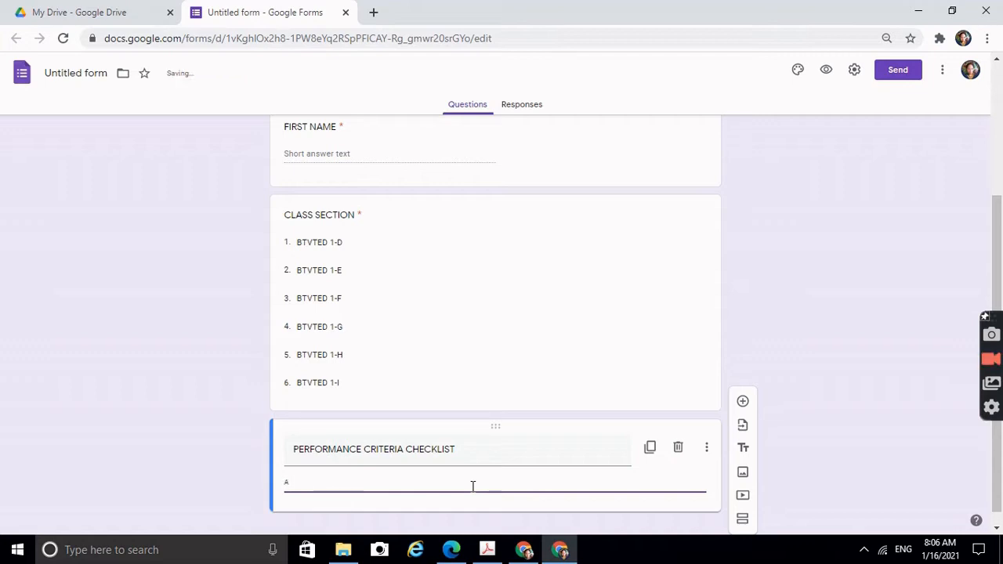
key("BackSpace")
type("Self-assess")
type("if you have learned the following from each lesson. (Information Sheet Nos")
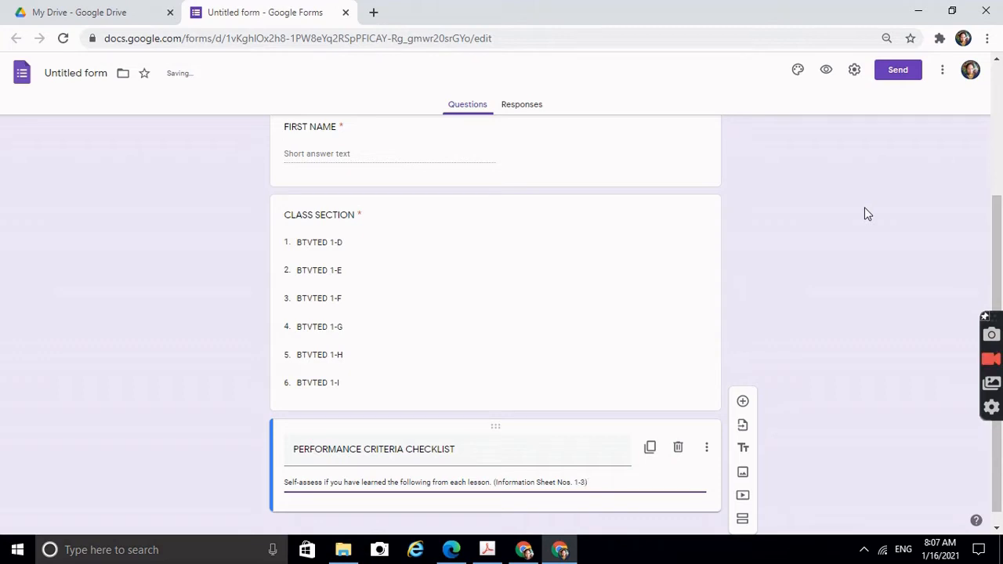
Restore the browser window to a smaller size and place it beside the Performance Criteria Checklist page of the module PDF
left_click(954, 11)
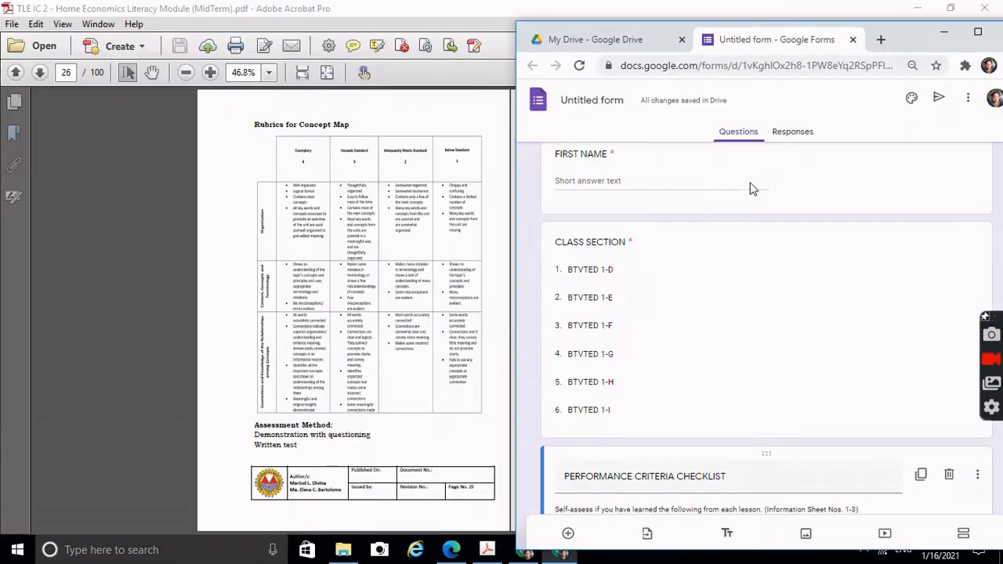
left_click_drag(915, 42, 415, 39)
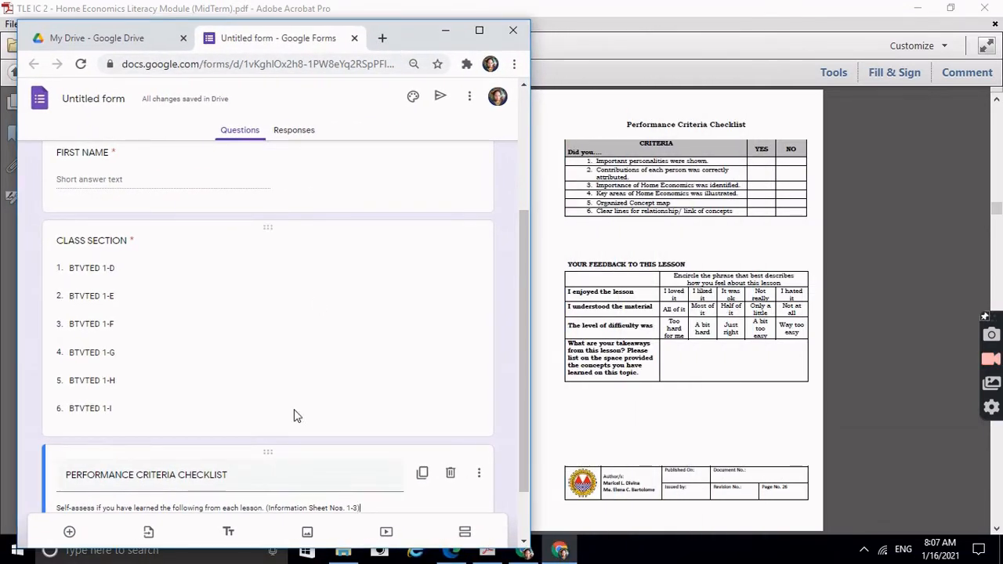
left_click(284, 465)
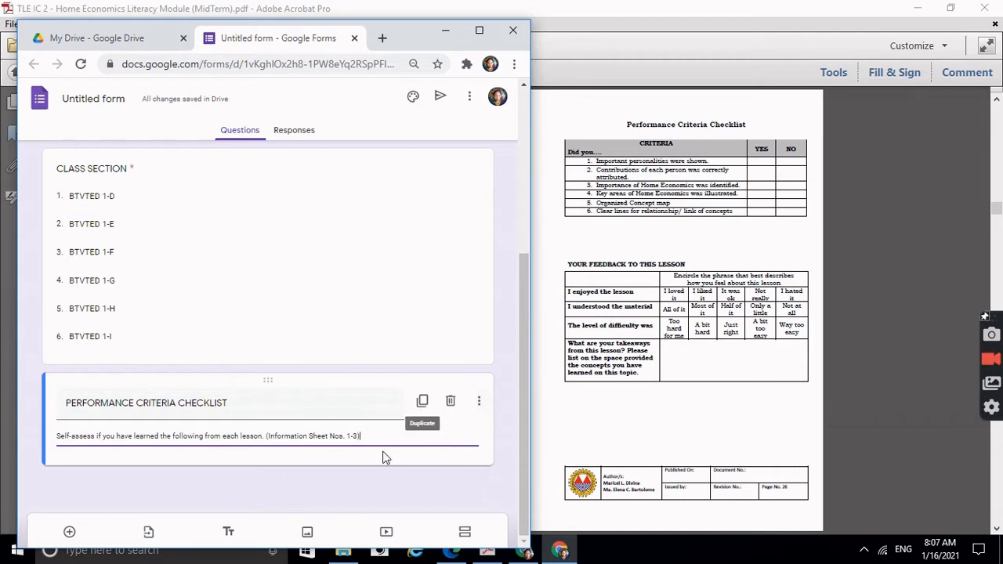
Add a question below the checklist block titled "INFO SHEET #1: HISTORY OF HOME ECONOMICS"
left_click(70, 532)
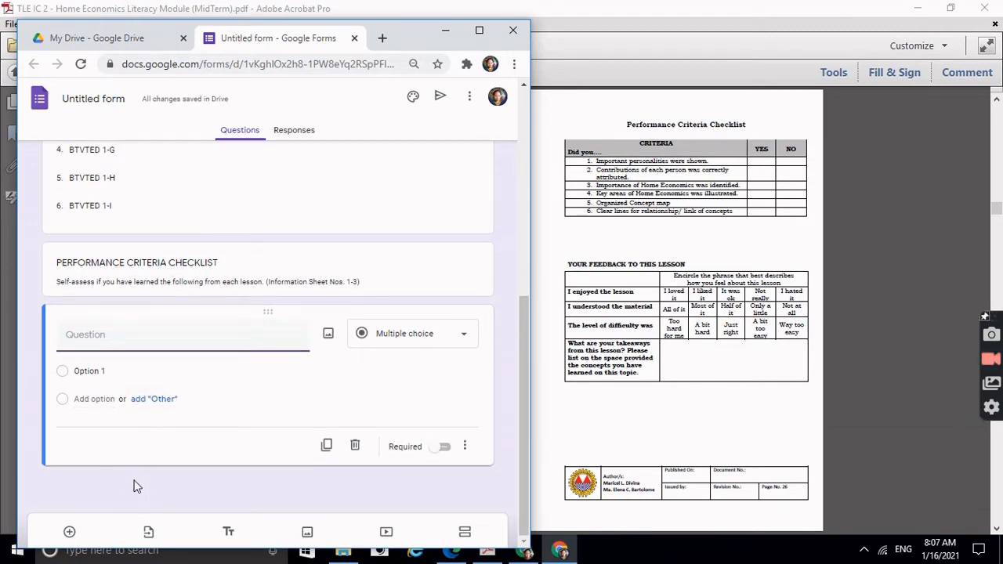
type("INFO SHEET")
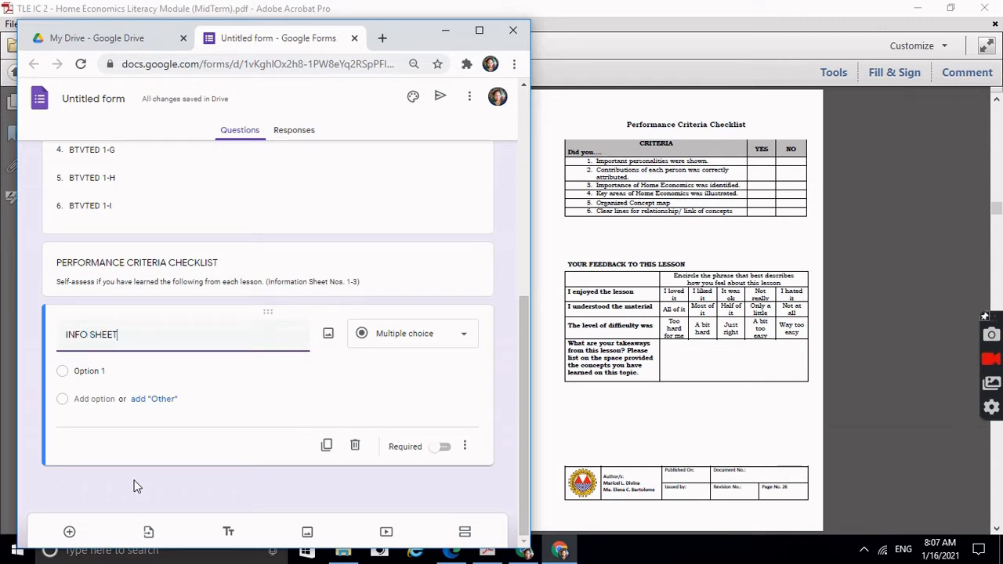
type(" #")
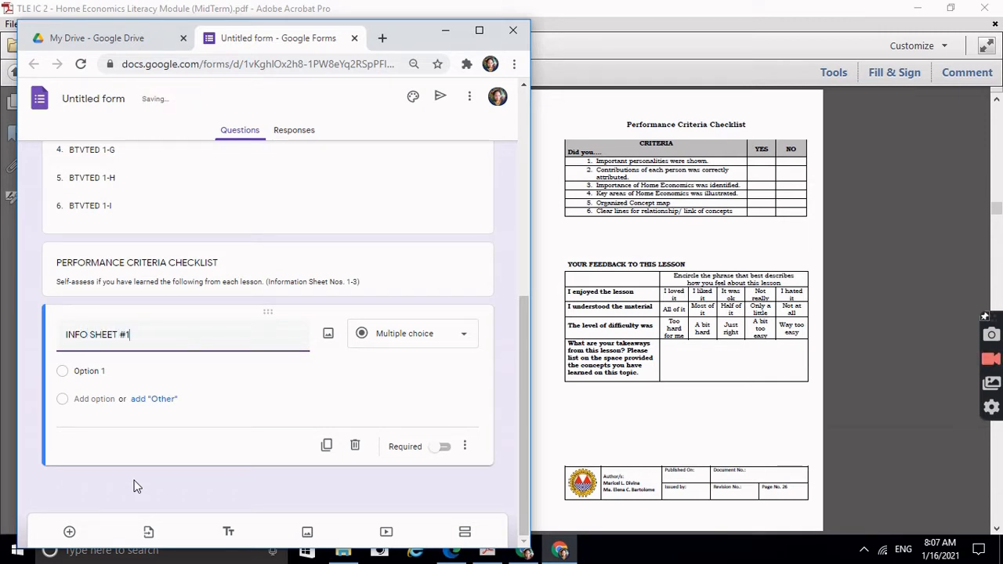
type("1: HISTORY ")
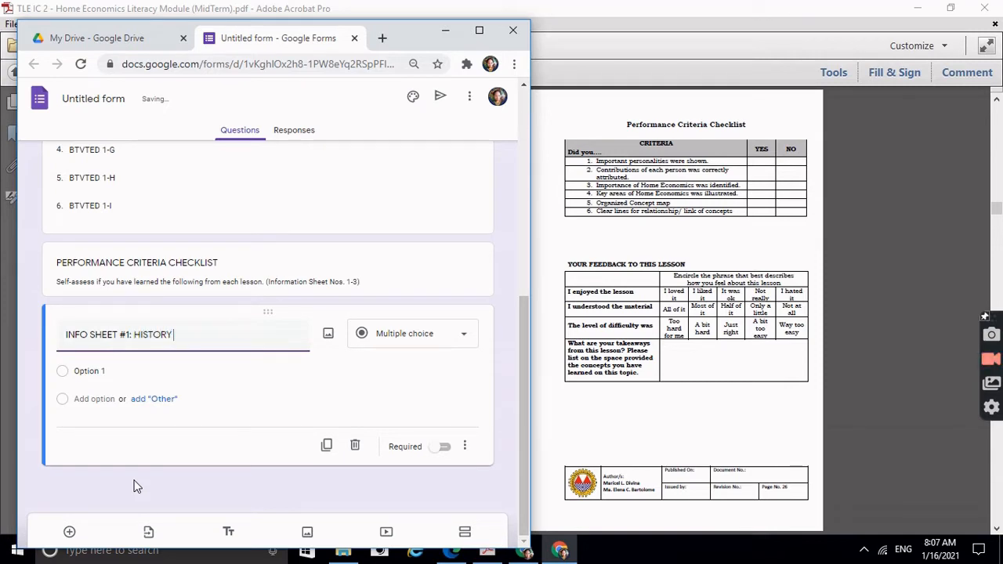
type("OF HOME")
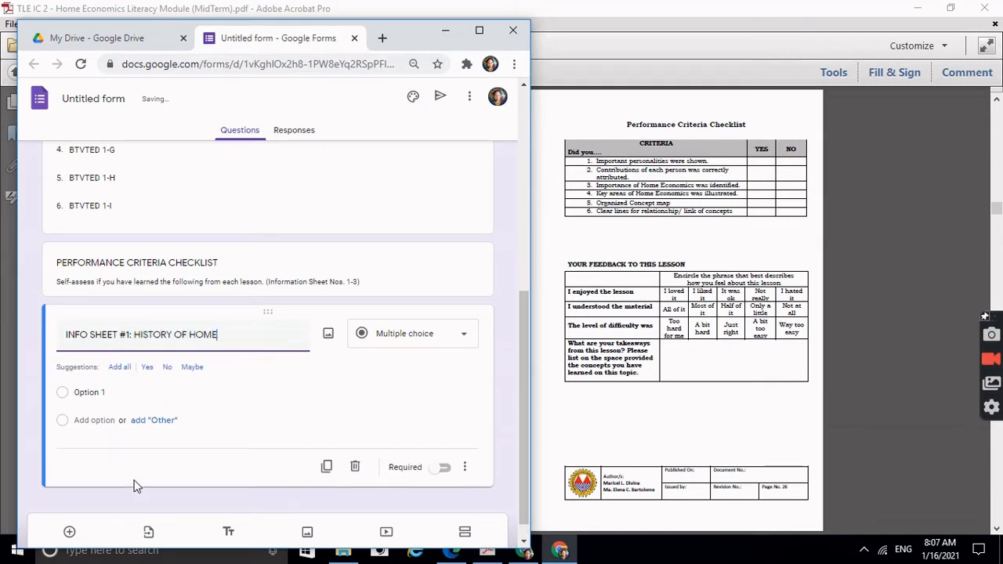
type(" ECONOM")
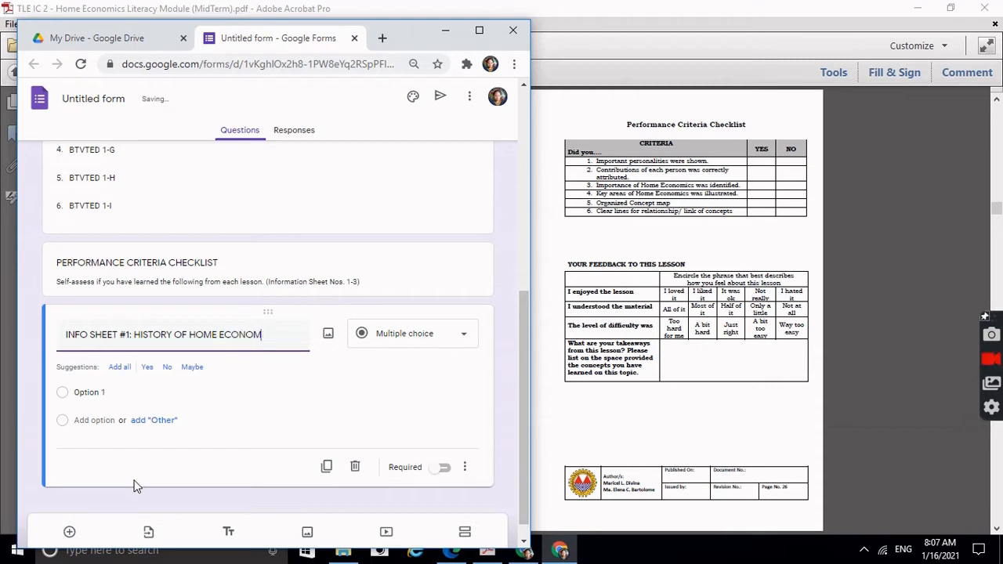
type("ICS")
Change the INFO SHEET #1 question to a multiple choice grid with the columns "Yes" and "No"
left_click(467, 346)
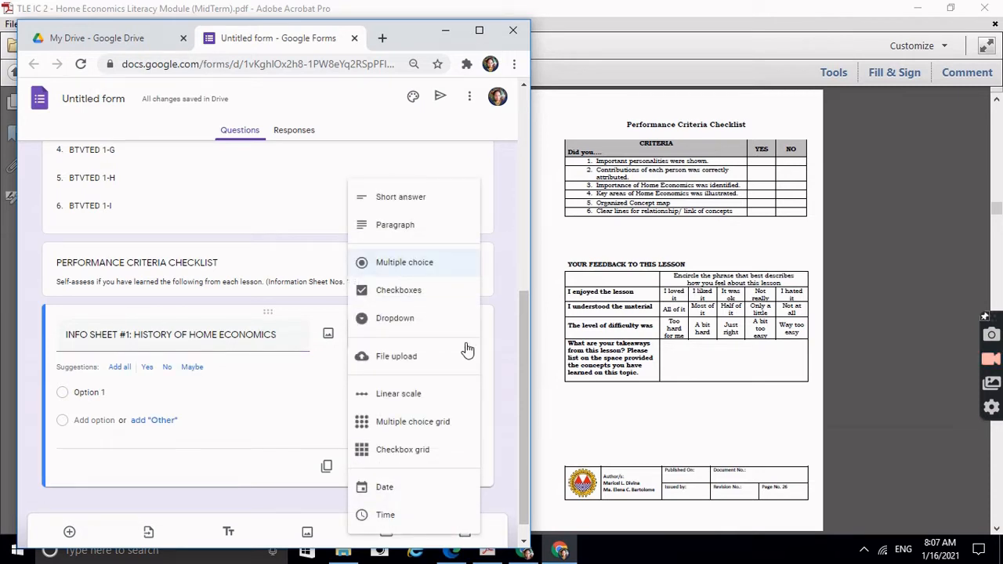
left_click(428, 436)
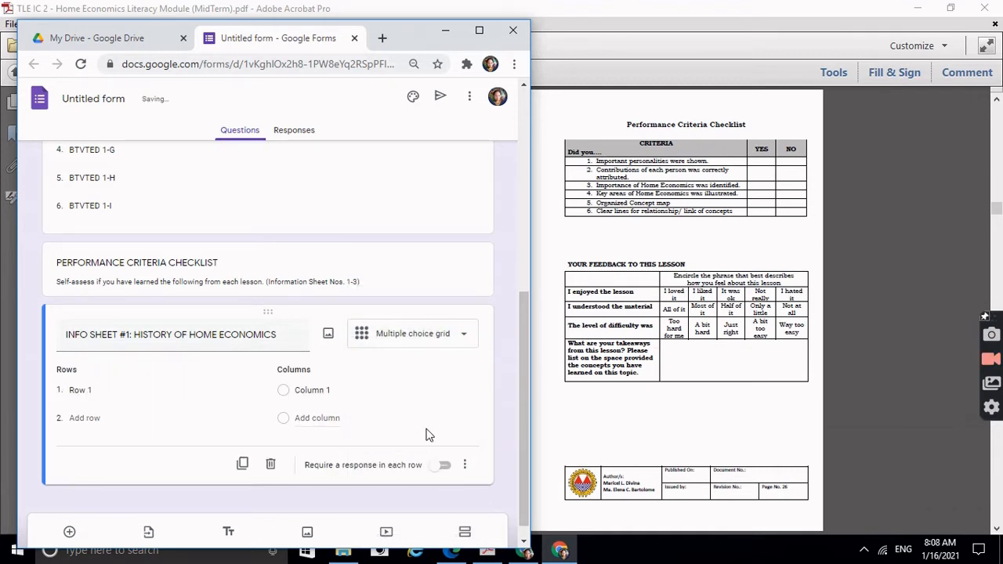
left_click(313, 388)
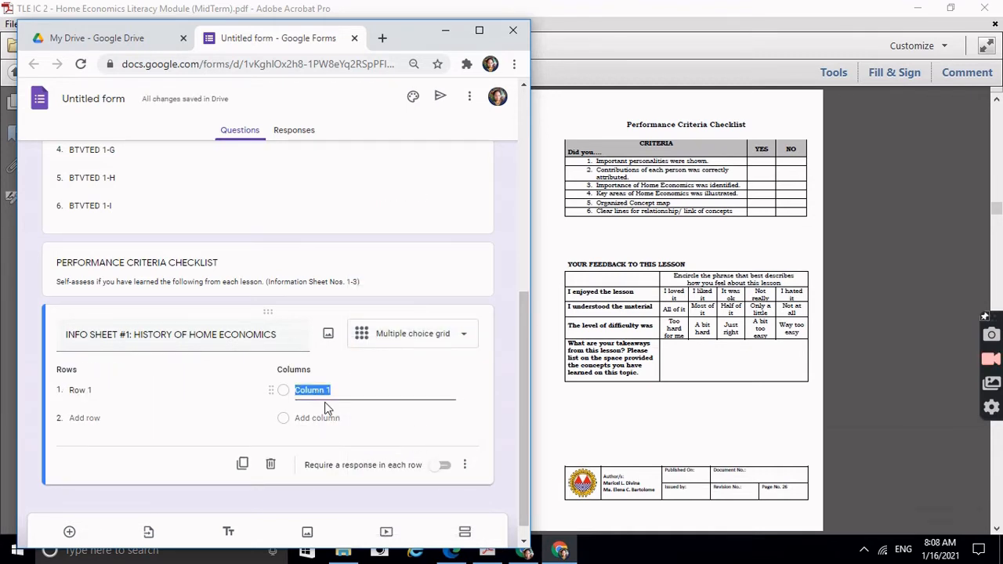
type("Yes")
key("Tab")
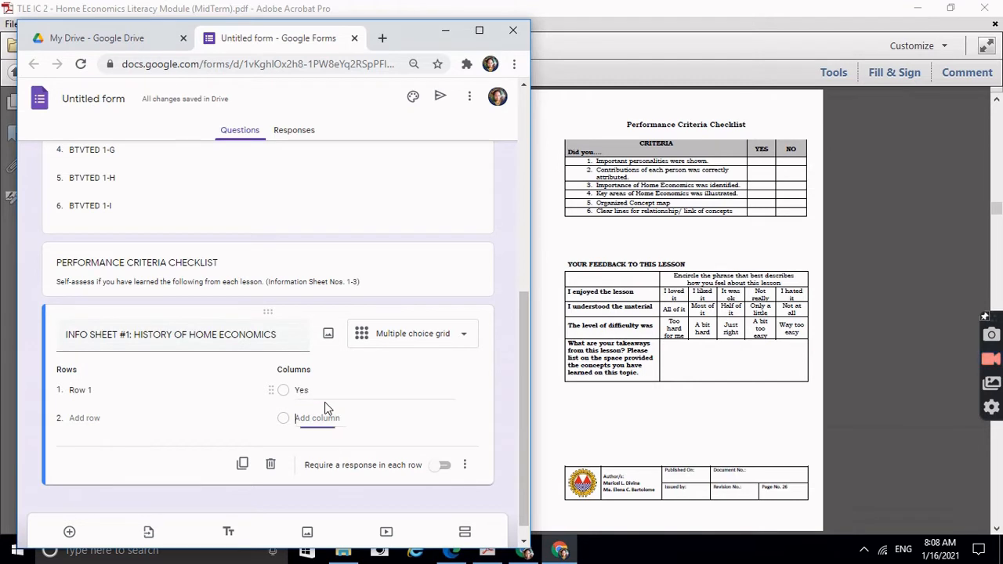
type("No")
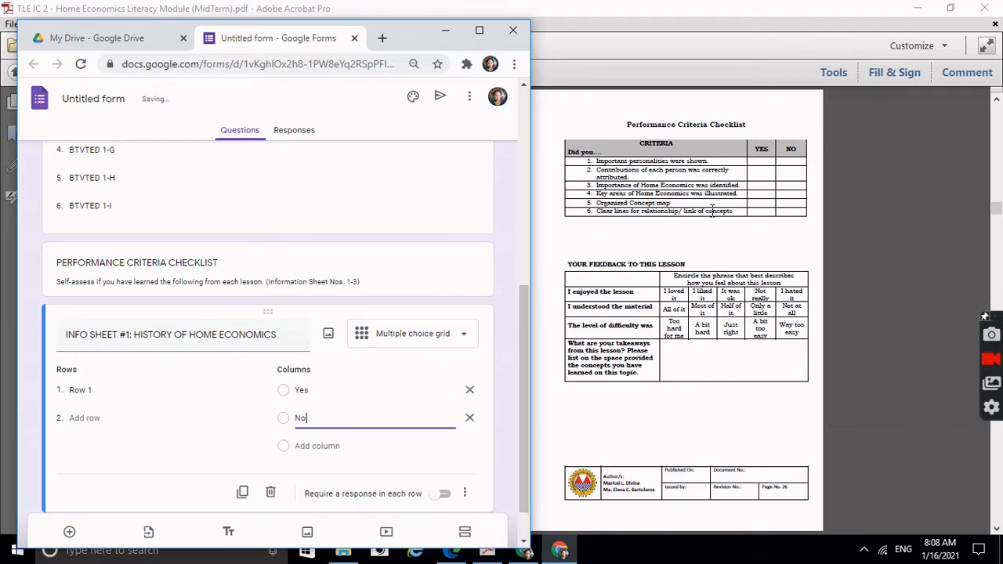
Enter "Important personalities were shown" as the first row of the INFO SHEET #1 grid
left_click(140, 387)
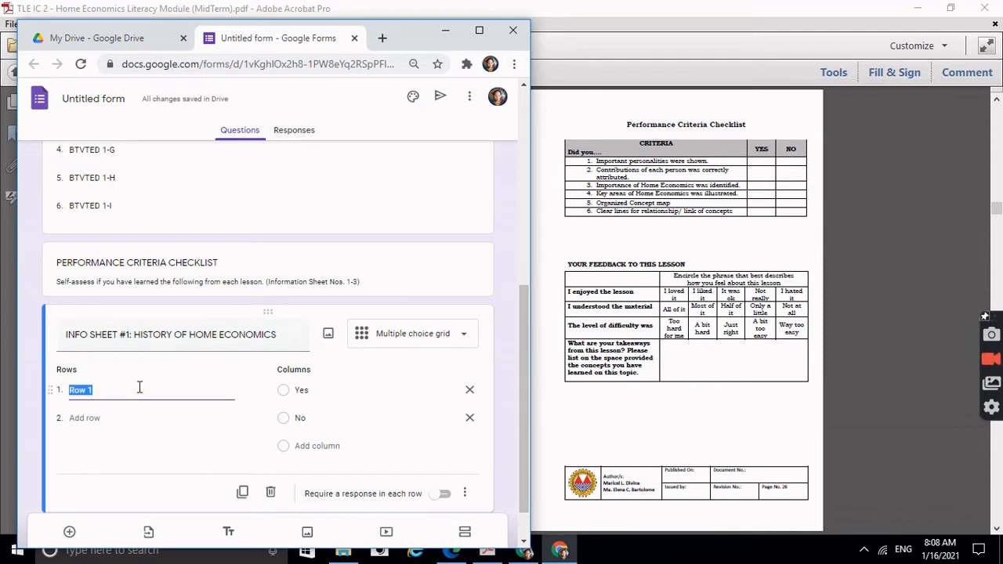
type("I")
key("BackSpace")
type("orta")
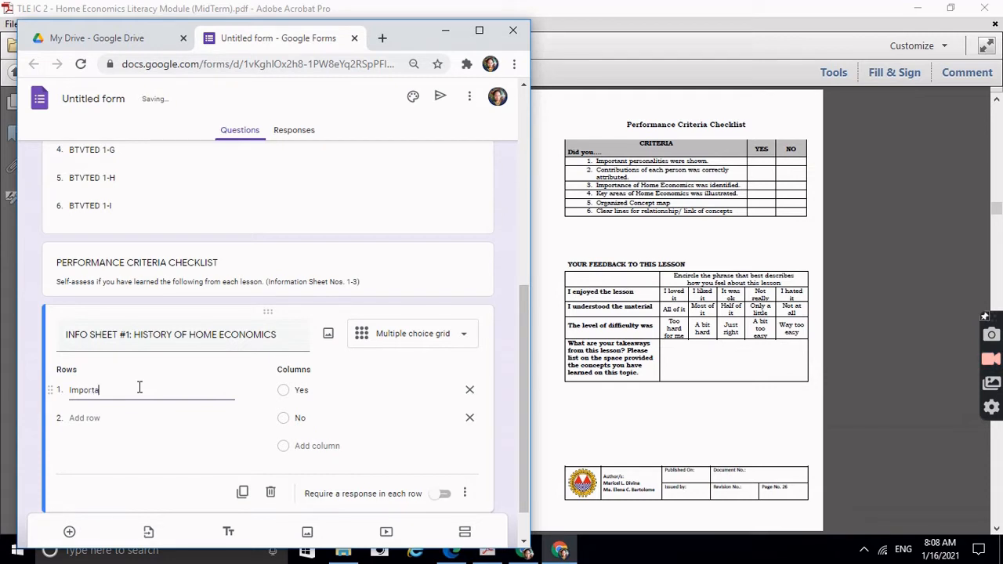
type("nt P")
type("pers")
type("onalities")
type("were ")
type("show")
key("BackSpace")
type("own")
Add a second grid row reading "Contributions of each person was correctly attributed"
left_click(87, 418)
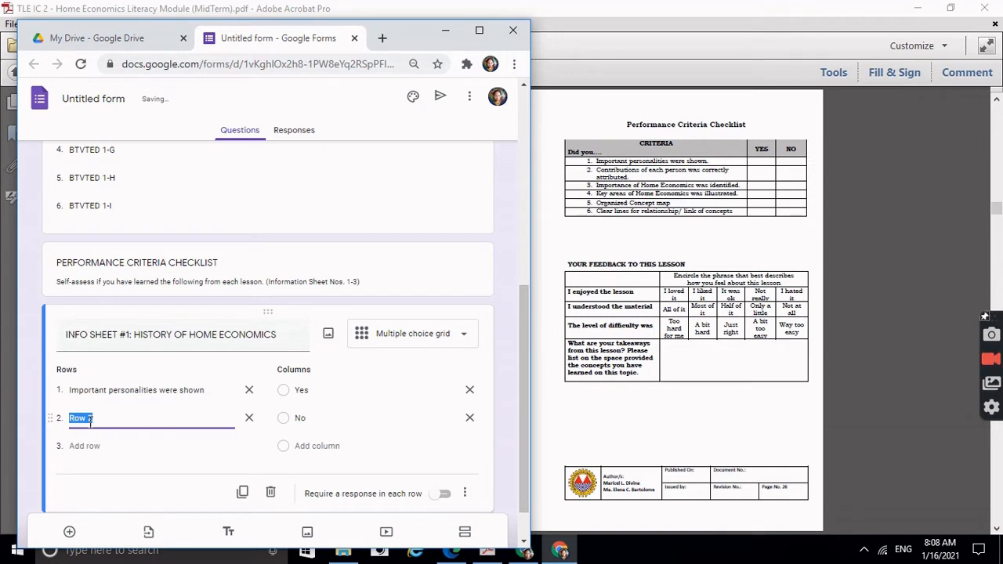
type("Cont")
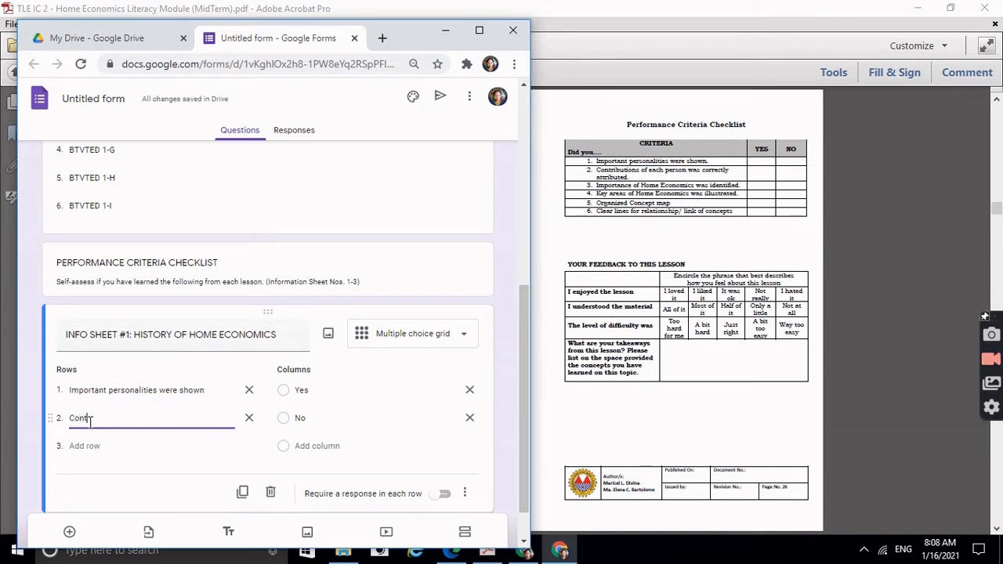
type("r")
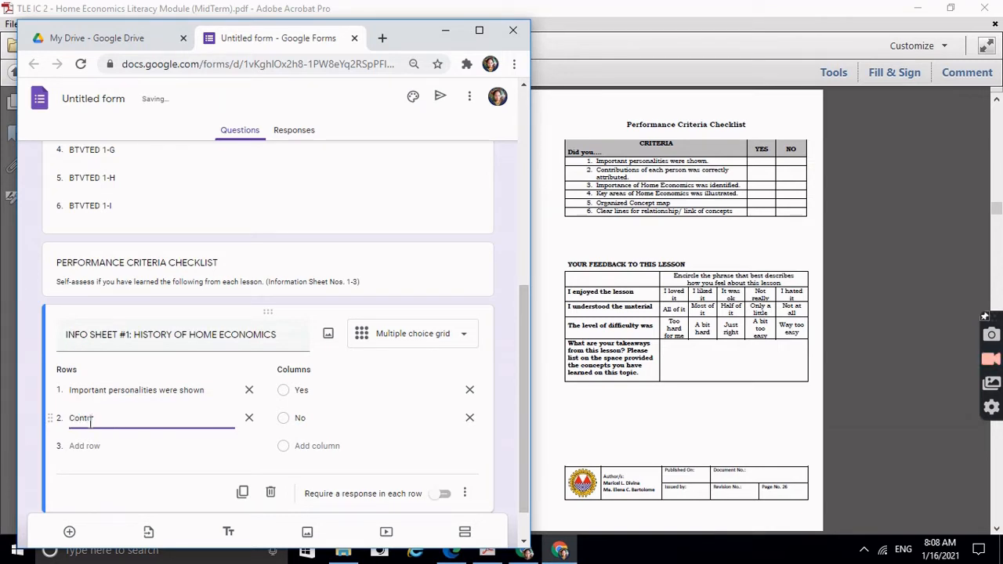
type("ibutions of each person was correctl")
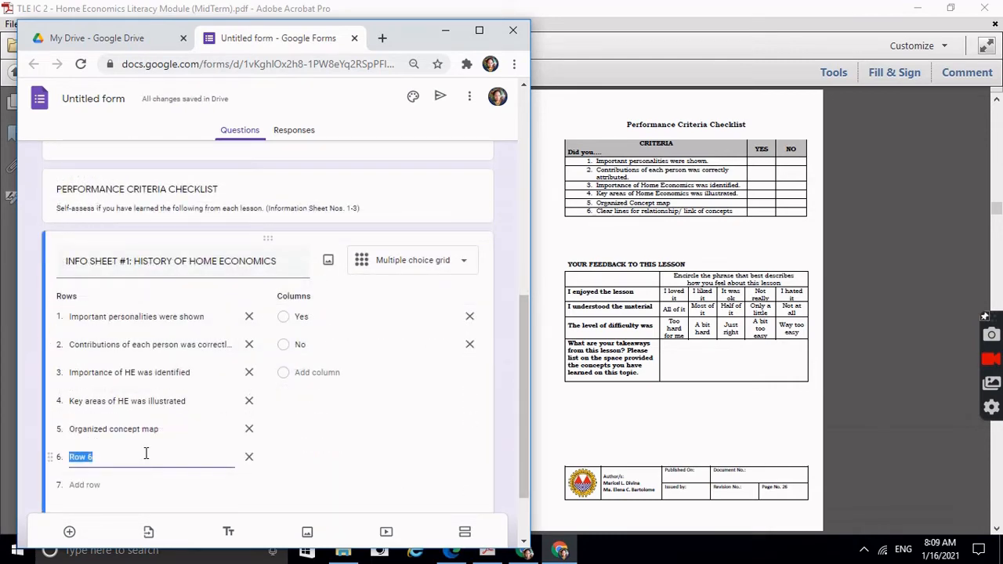
Enter "Clear lines for relationship / link of concepts" as the sixth row of the grid
type("Clear lines for")
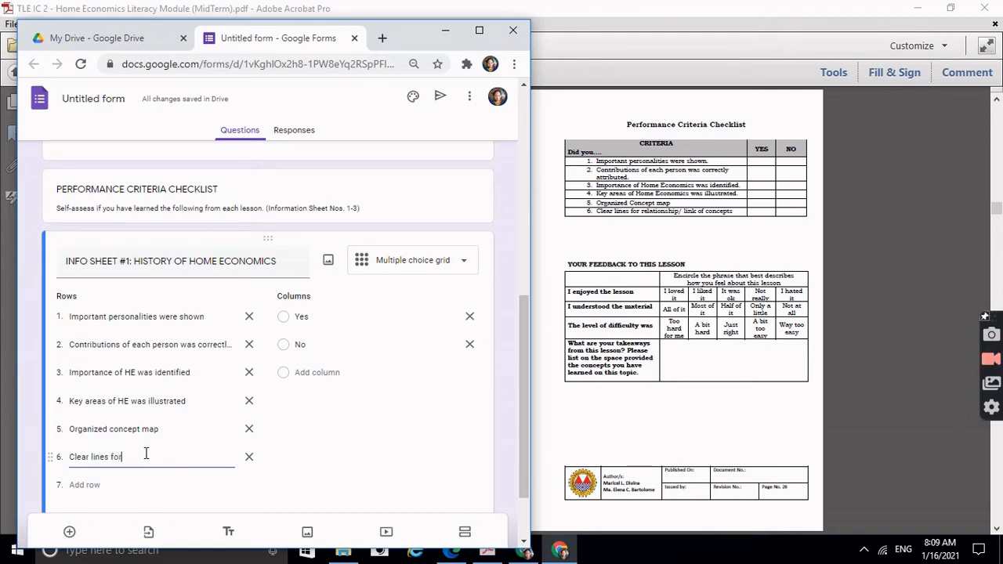
type(" relationshi")
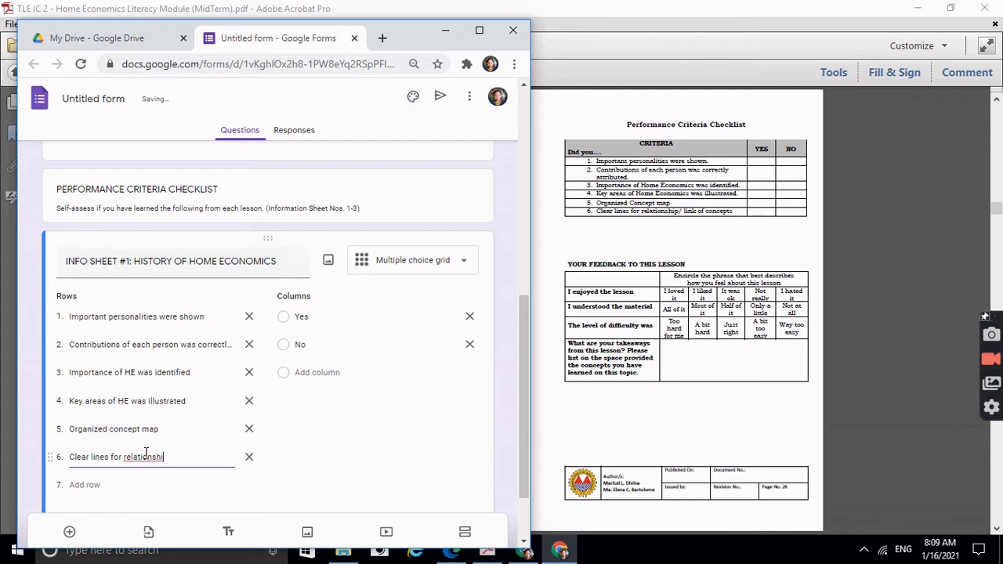
type("p ")
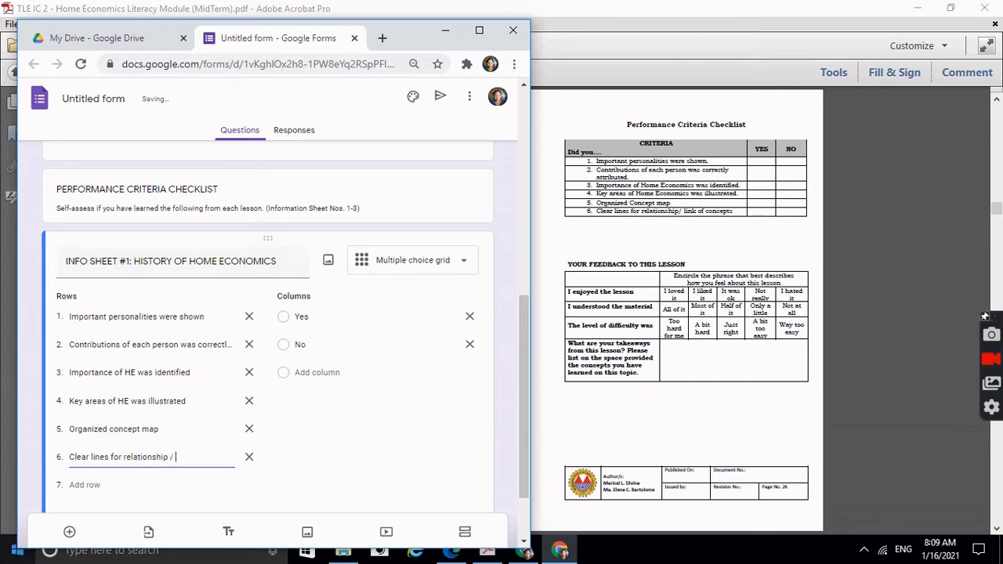
type("/ link of concepts")
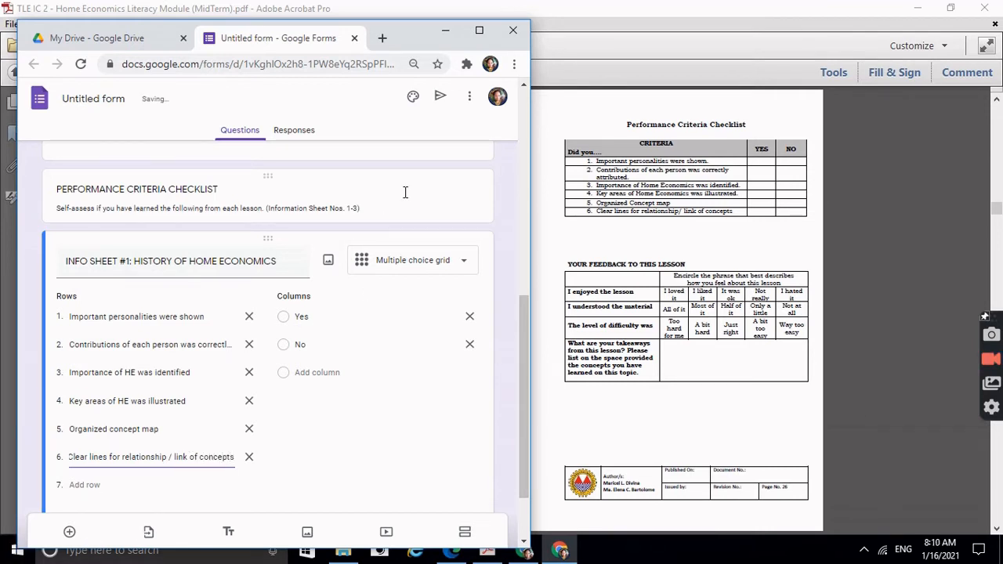
Preview the form and test the INFO SHEET #1 grid by answering Yes for "Important personalities were shown"
left_click(473, 98)
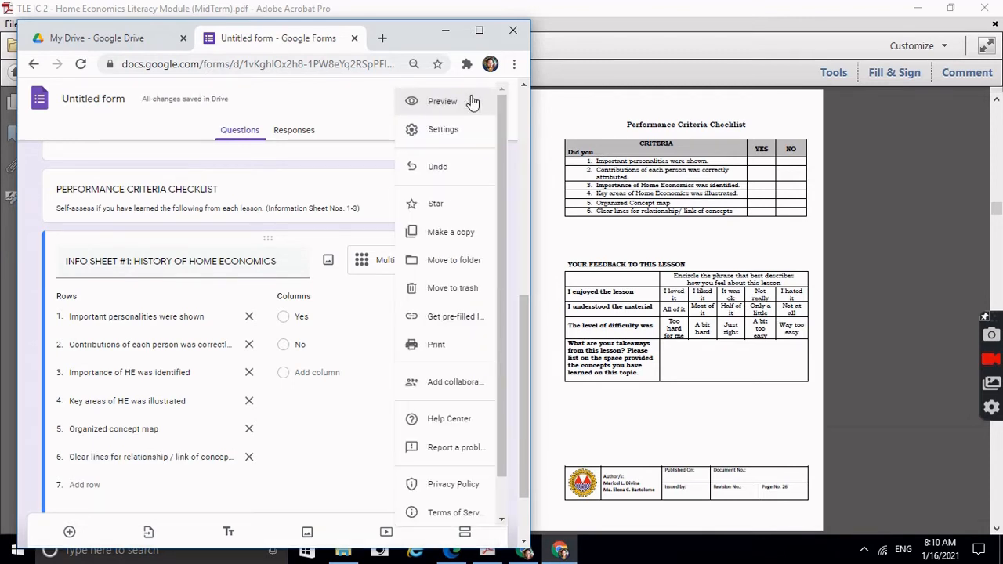
left_click(441, 101)
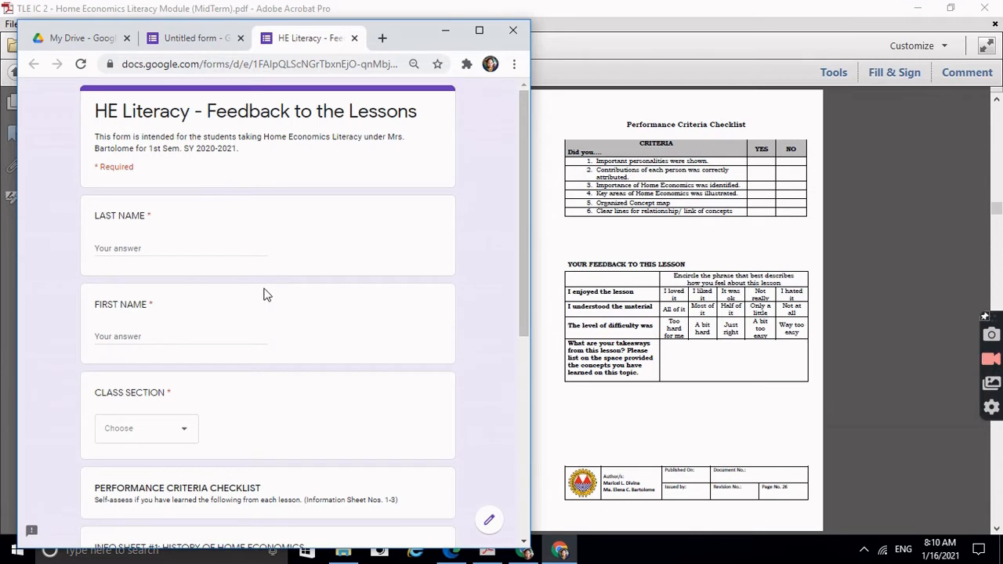
scroll(267, 293, "down", 2)
scroll(265, 293, "down", 3)
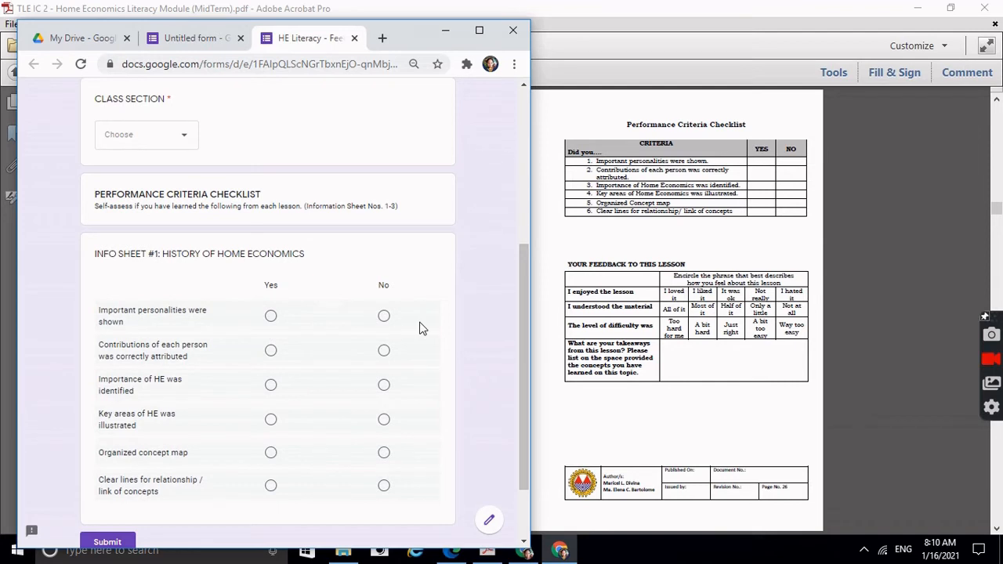
left_click(269, 317)
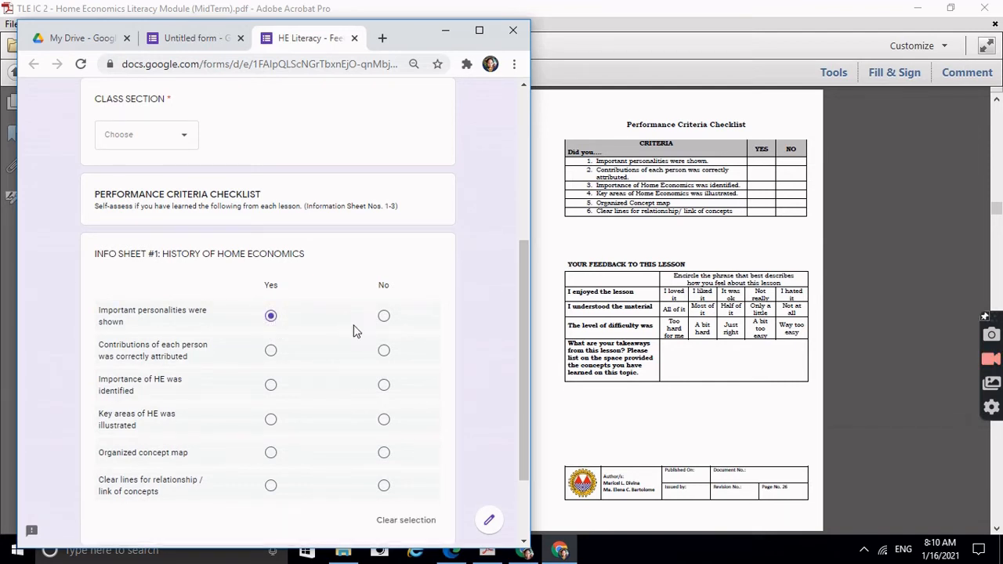
Test the preview's INFO SHEET #1 grid by answering No for "Contributions of each person was correctly attributed", and close the preview
left_click(381, 352)
scroll(384, 353, "down", 3)
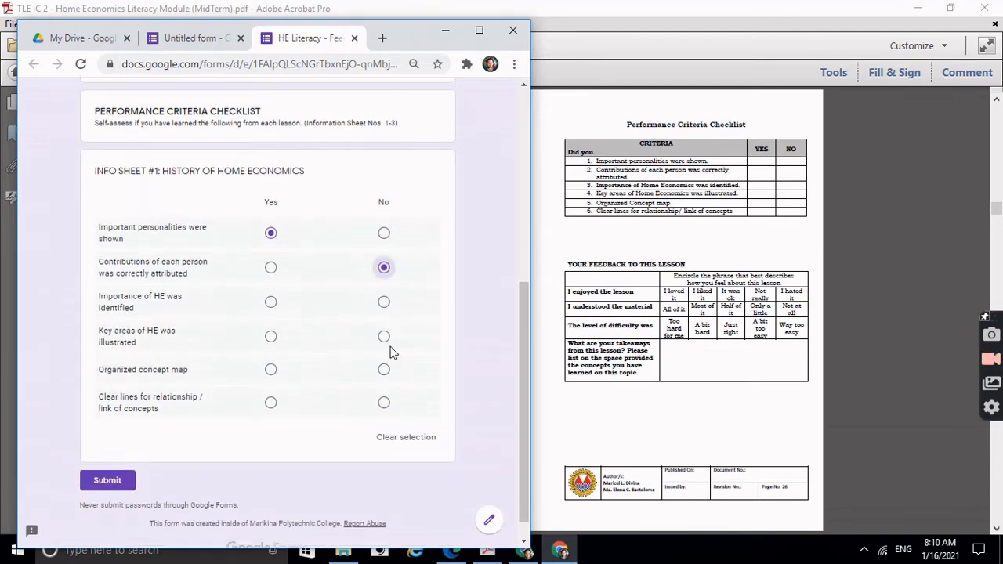
scroll(390, 351, "up", 5)
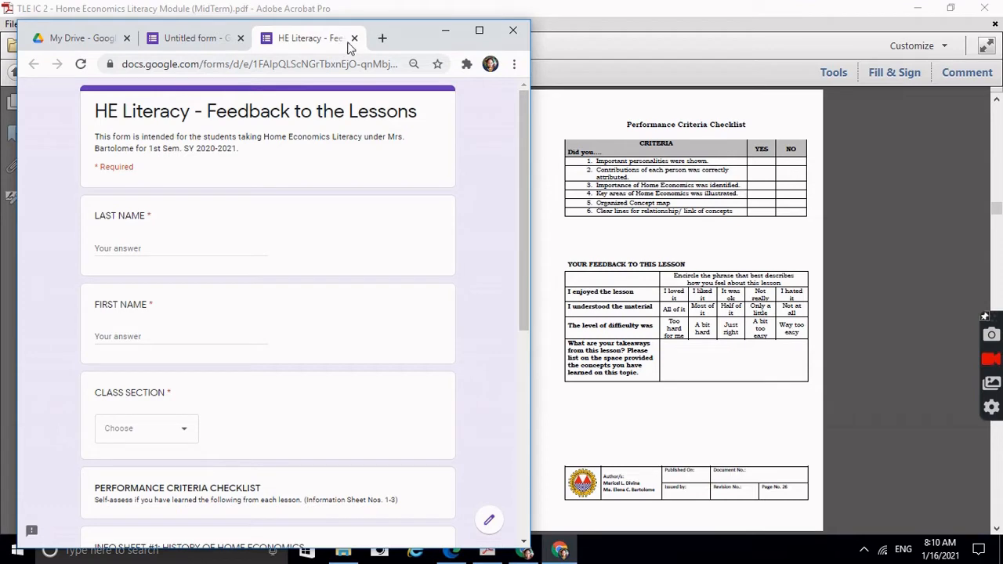
left_click(354, 37)
left_click(345, 148)
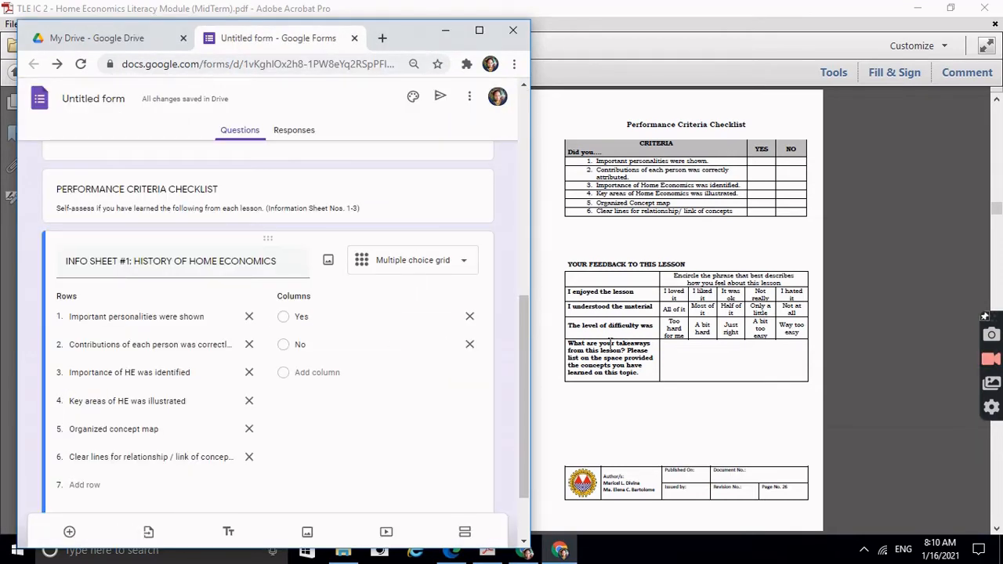
Switch to the Home Economics module PDF in Adobe Acrobat Pro and find the next Performance Criteria Checklist on page 38
left_click(851, 204)
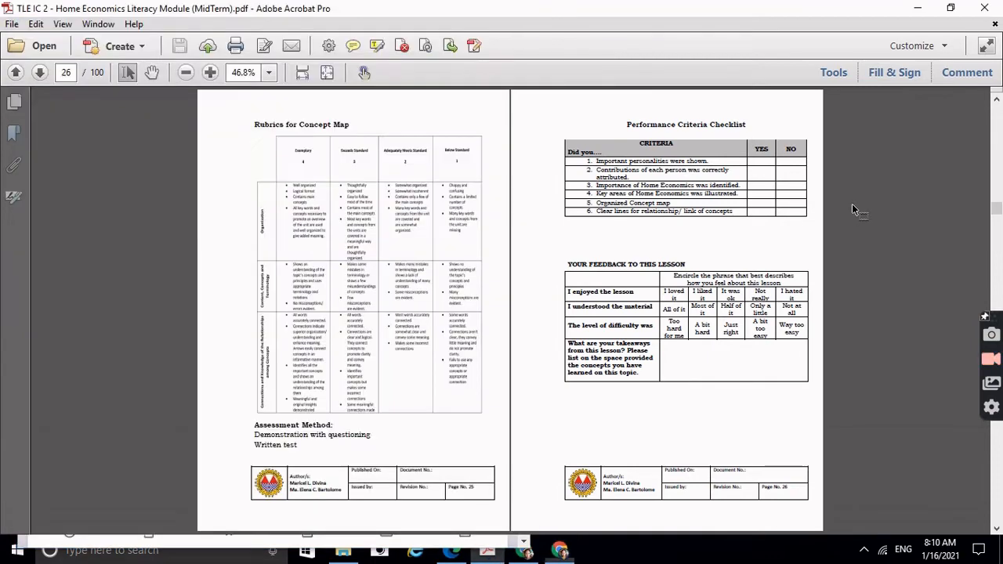
scroll(851, 203, "down", 10)
scroll(851, 204, "down", 8)
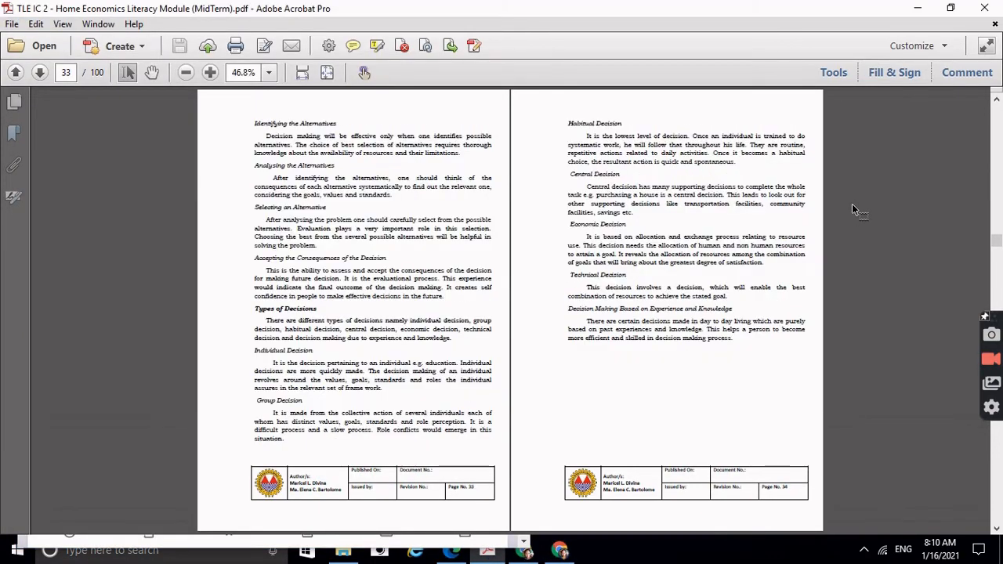
scroll(851, 204, "down", 3)
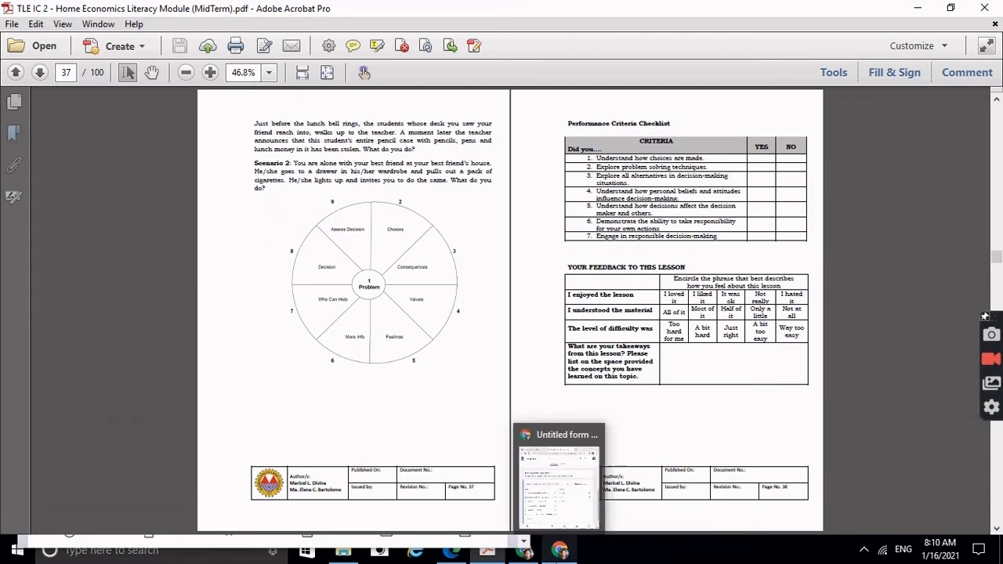
Return to the form in Chrome, require a response in each row of the INFO SHEET #1 grid, and duplicate that question
left_click(559, 550)
scroll(326, 385, "down", 2)
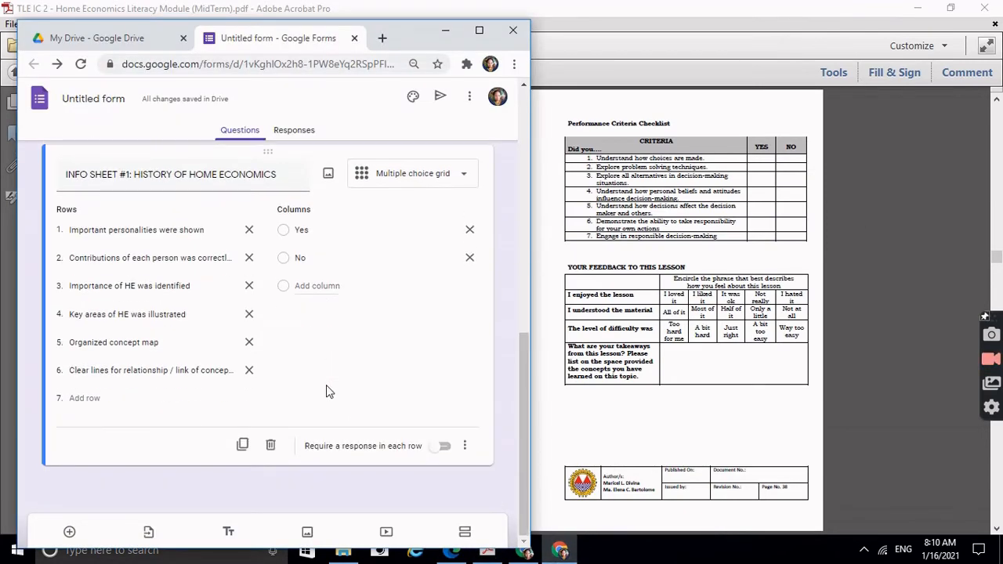
left_click(444, 453)
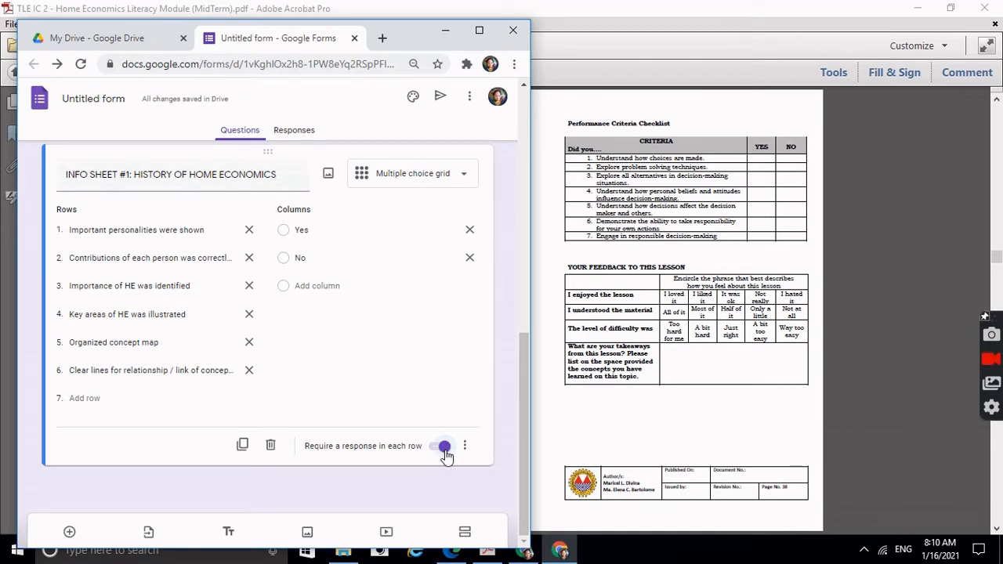
left_click(242, 445)
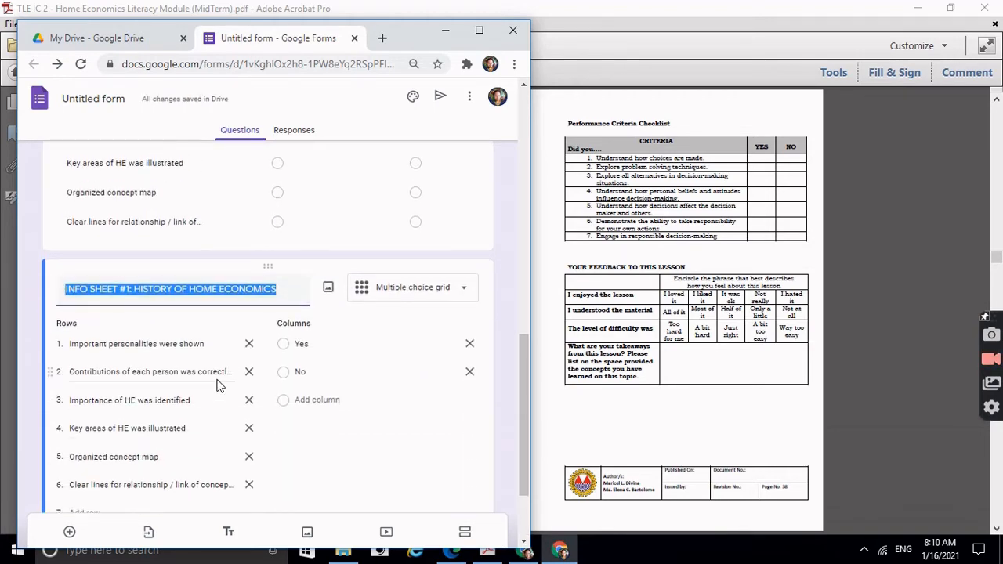
Retitle the duplicated grid "INFO SHEET #2: HOME MANAGEMENT"
left_click(135, 289)
left_click_drag(135, 288, 294, 289)
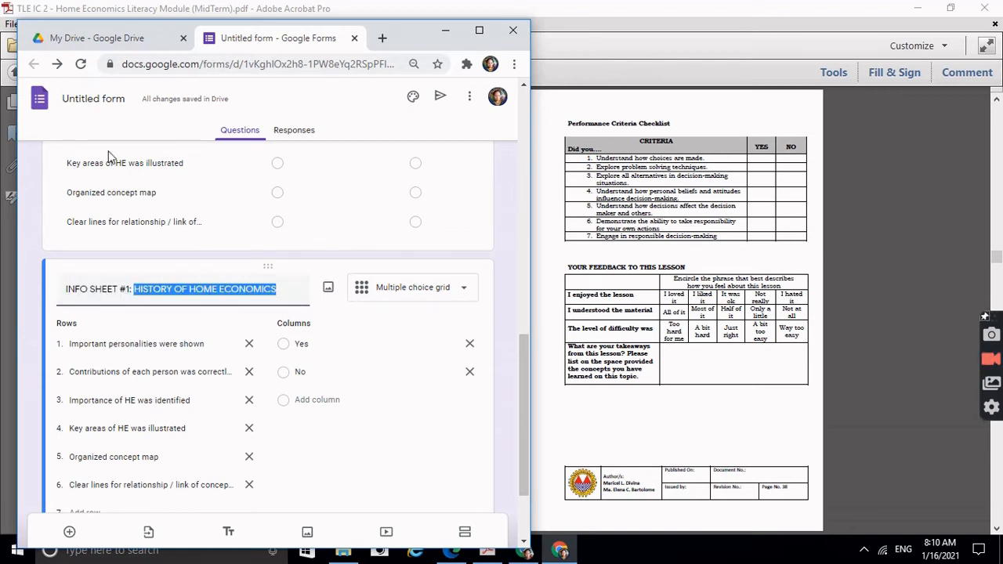
type("HOE")
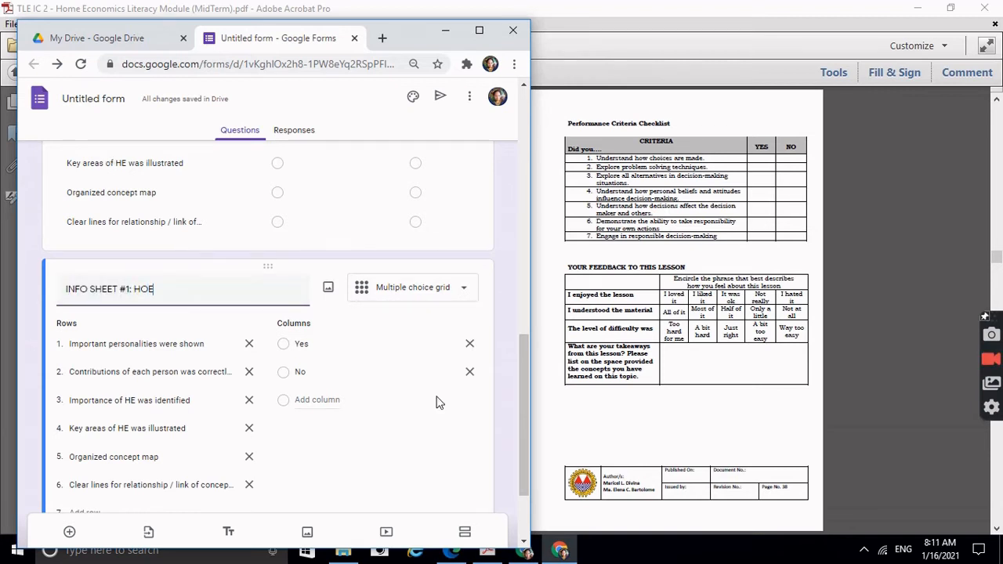
key("BackSpace")
key("BackSpace")
key("BackSpace")
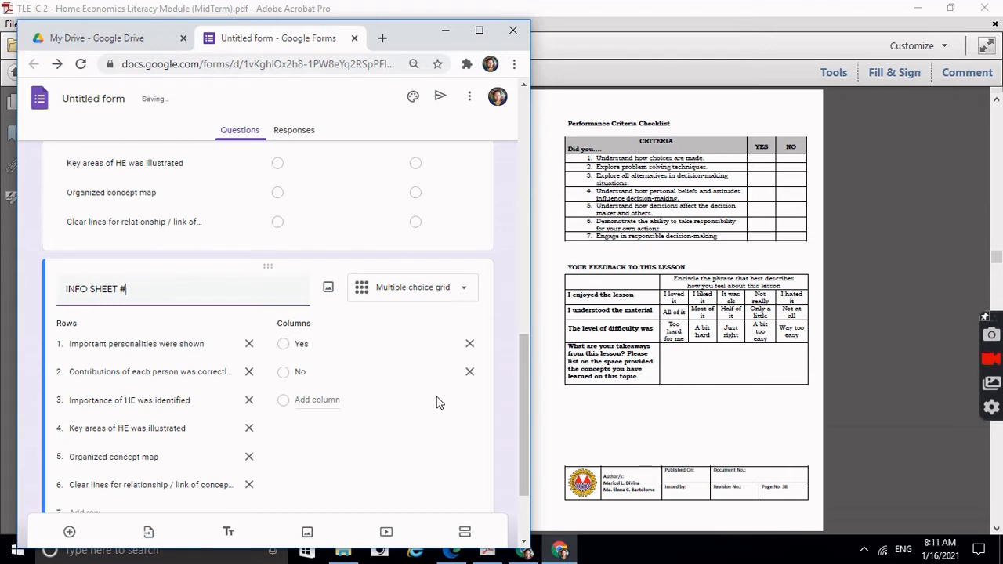
type(": HOME MANAGEMENT")
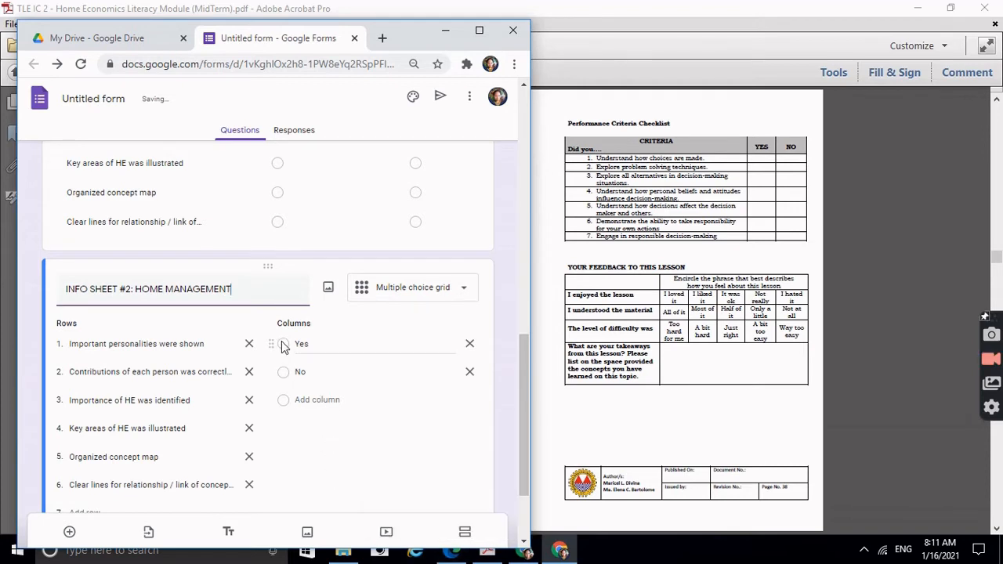
Replace the first row of the INFO SHEET #2 grid with "Understand how choices are made"
scroll(284, 340, "down", 1)
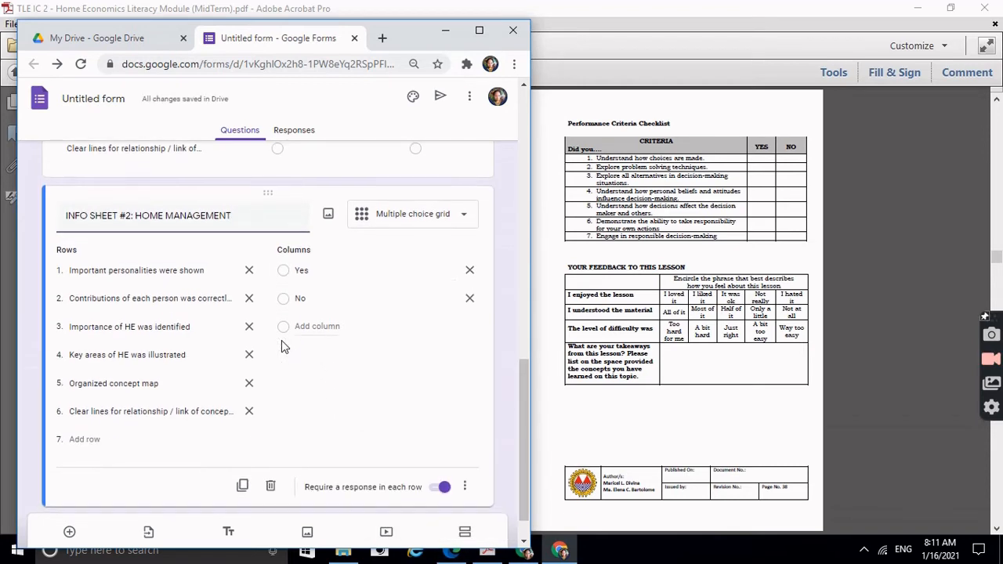
left_click(211, 272)
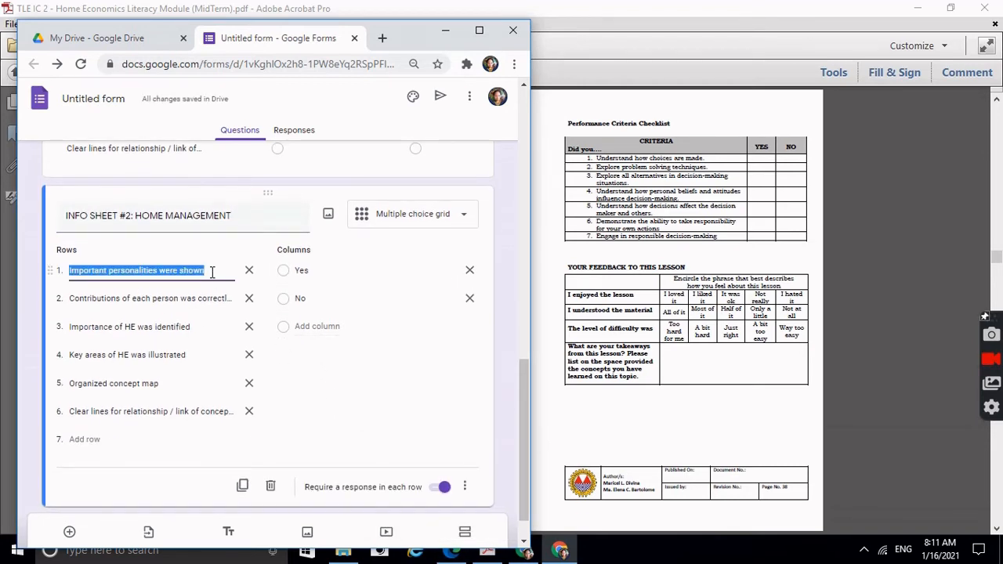
type("Understand")
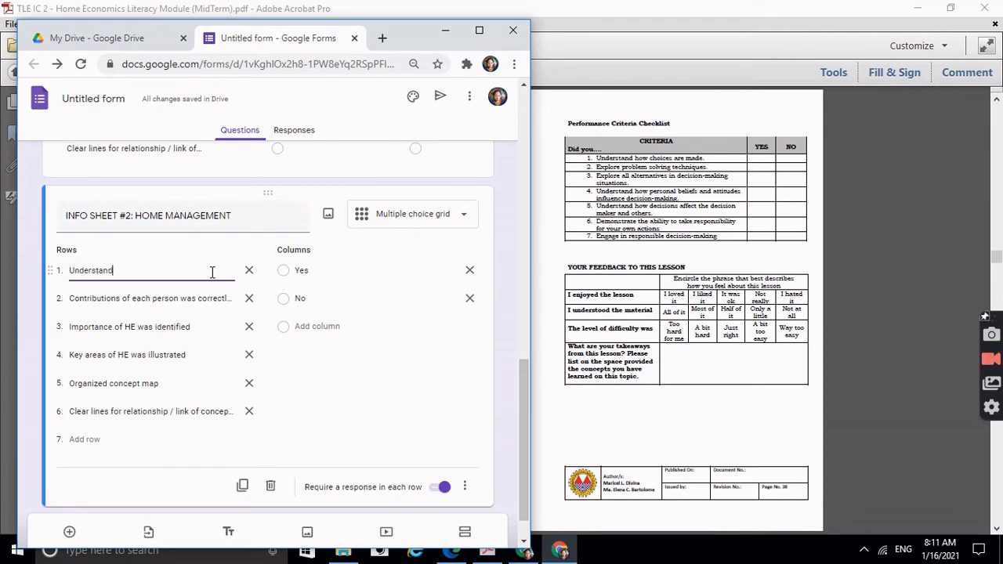
type(" how c")
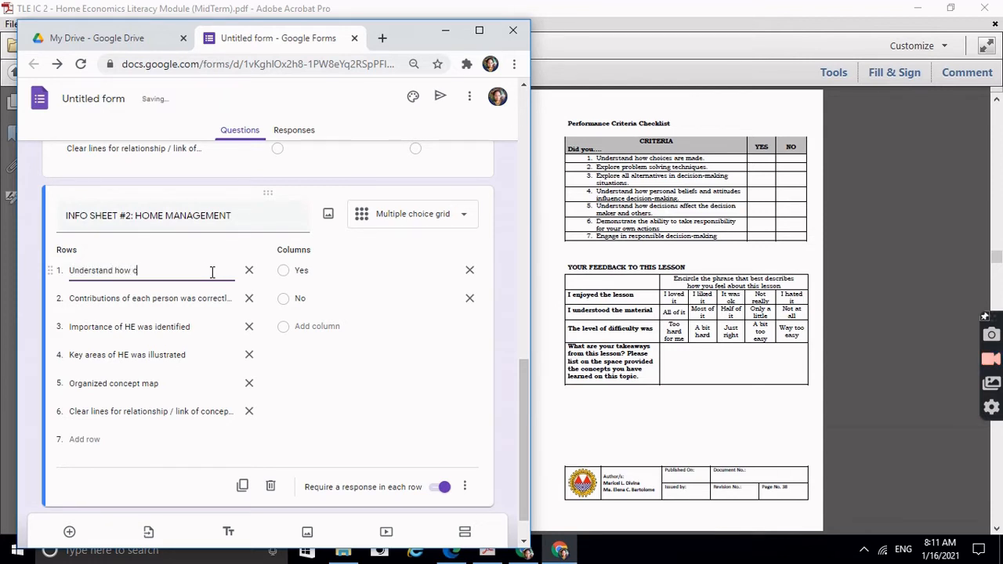
type("hoices we")
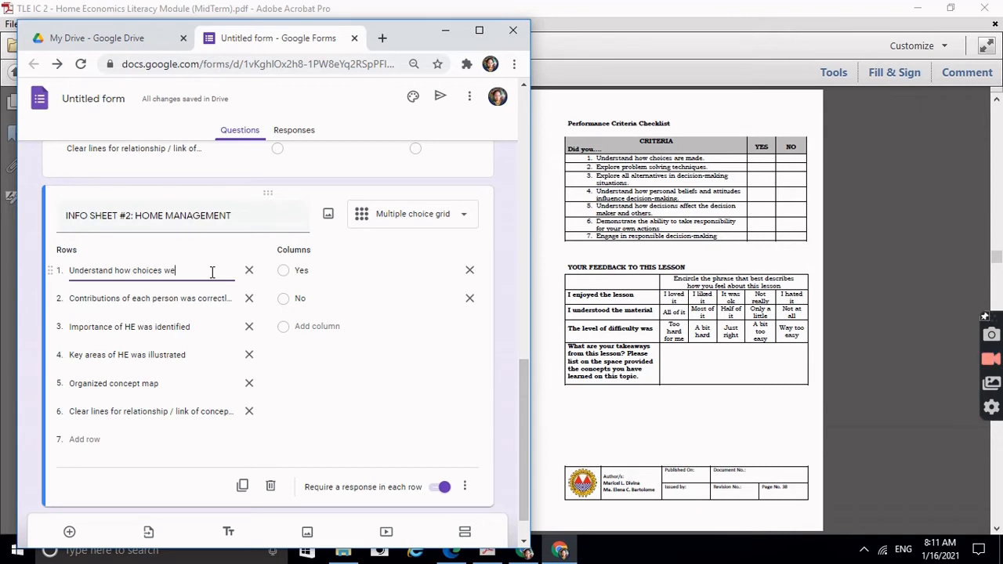
type("re")
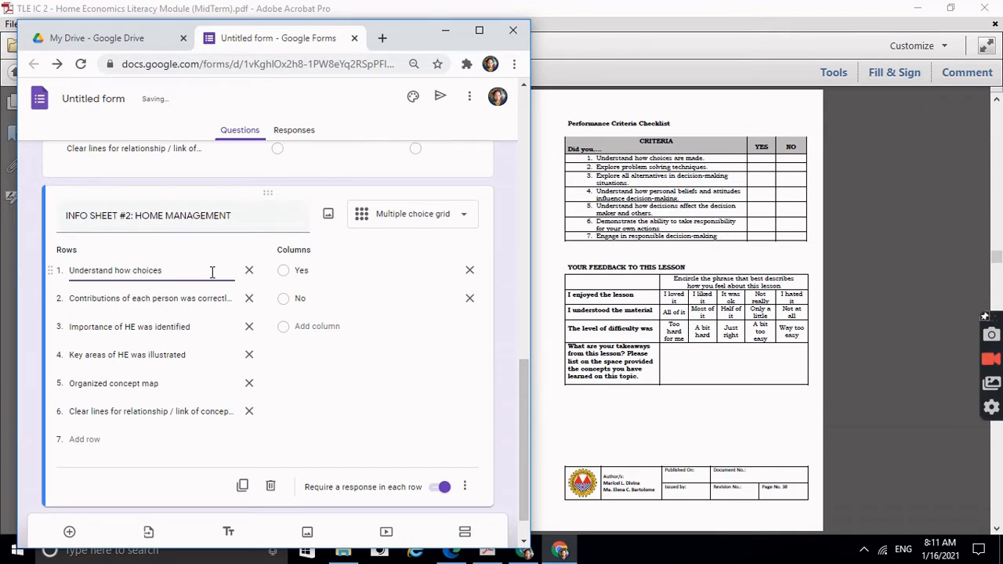
type("are made")
key("Return")
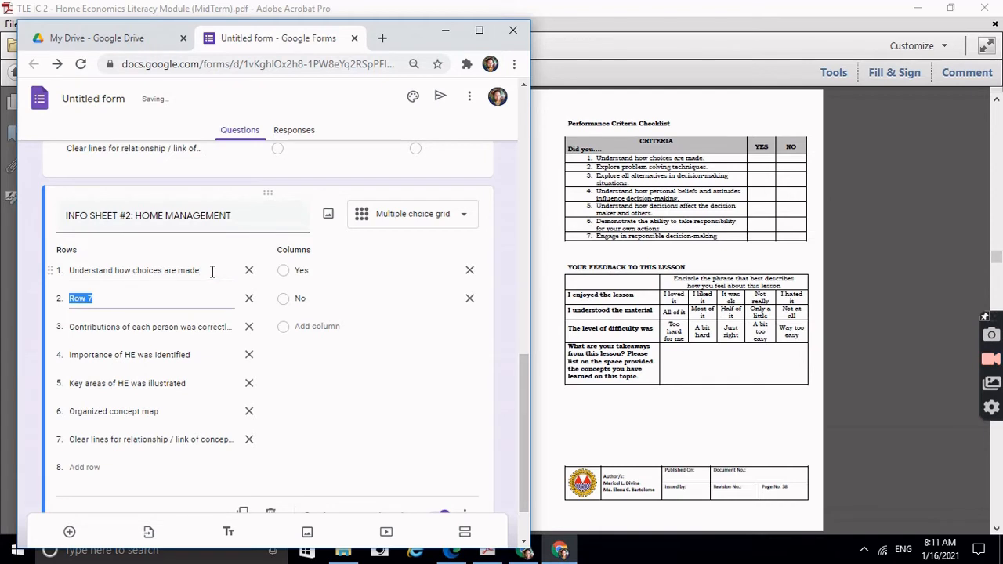
Delete the extra placeholder row and replace the grid's second criterion with "Explore problem solving techniques"
left_click(249, 297)
left_click(222, 298)
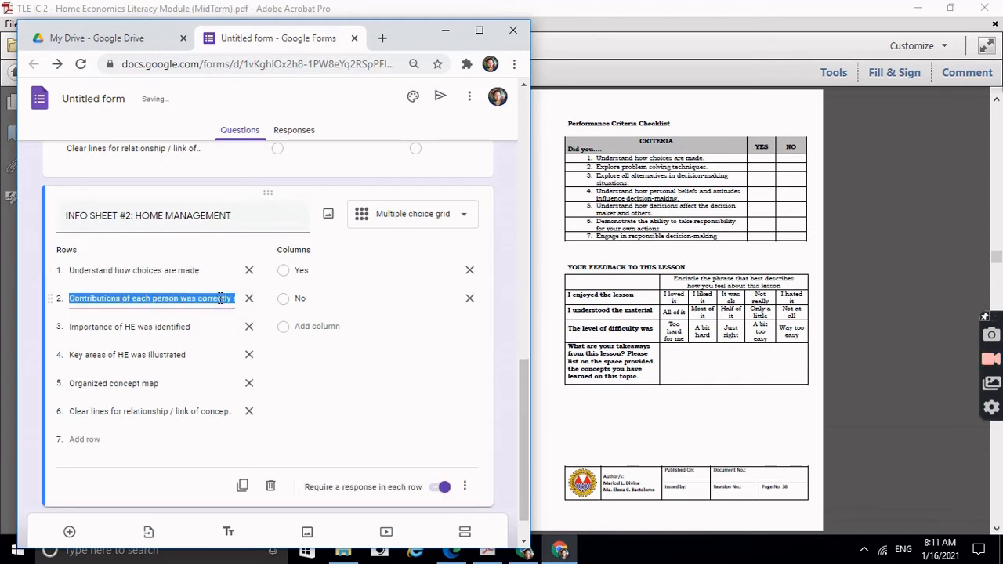
type("Explore problem solving techniques")
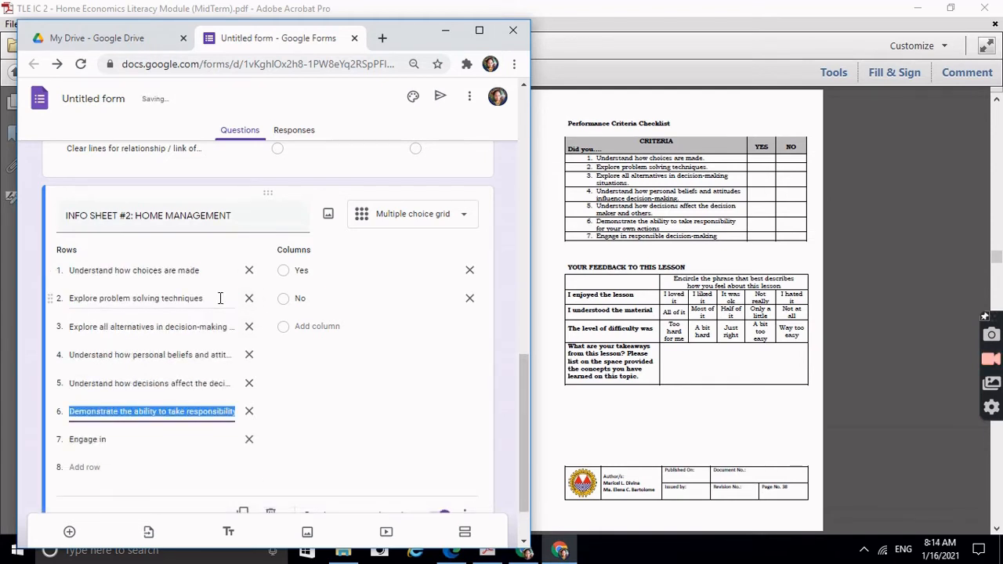
Complete the seventh row of the INFO SHEET #2 grid as "Engage in responsible decision-making"
key("Down")
key("Right")
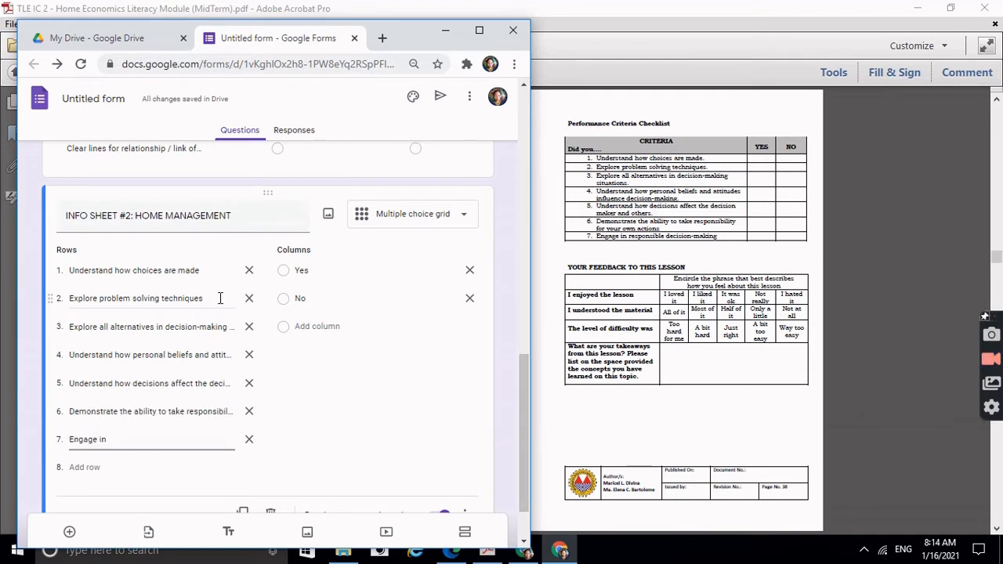
type("responsible decision")
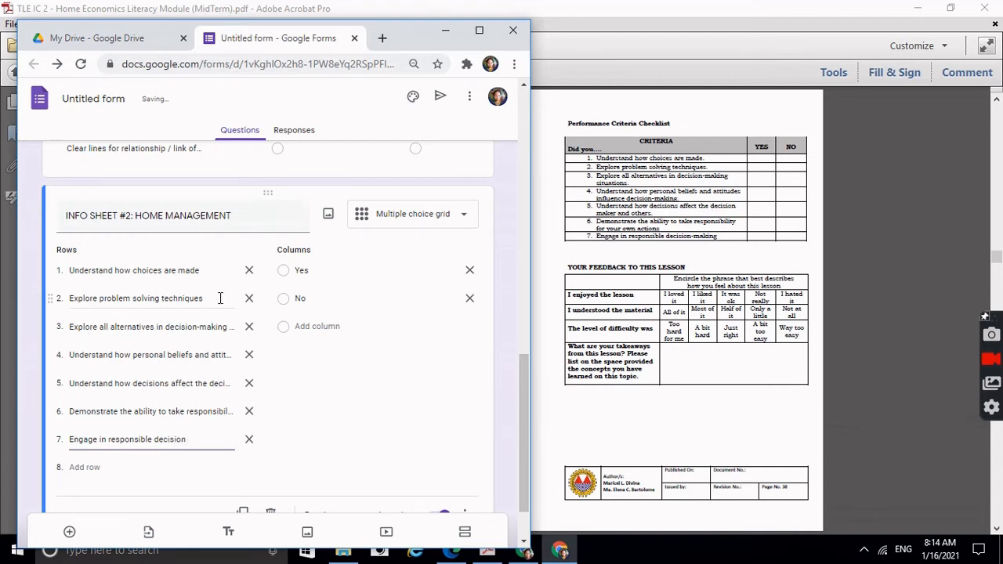
type("king")
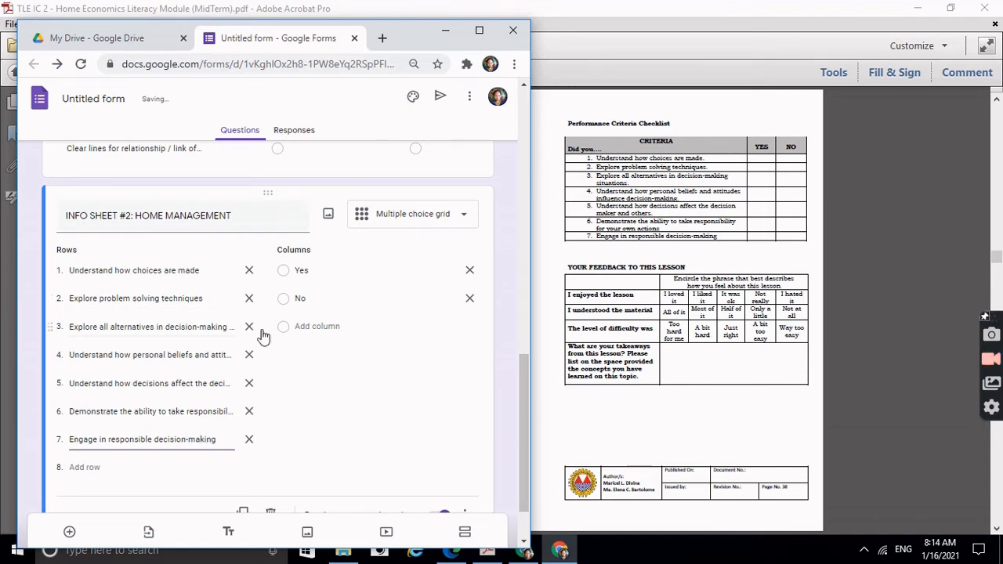
scroll(294, 357, "down", 1)
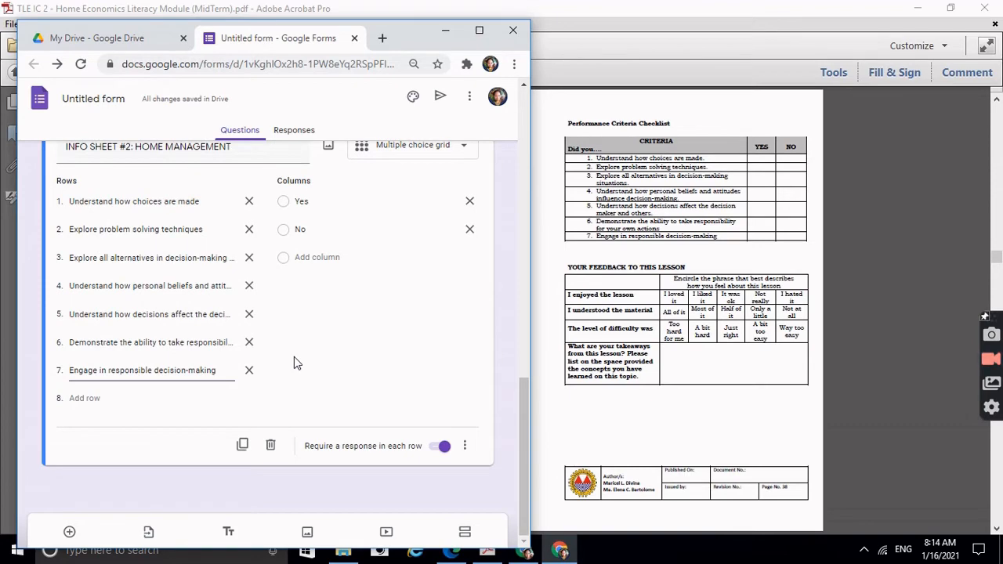
Switch to the module PDF in Adobe Acrobat Pro and look up the title of Information Sheet No. 3
left_click(692, 348)
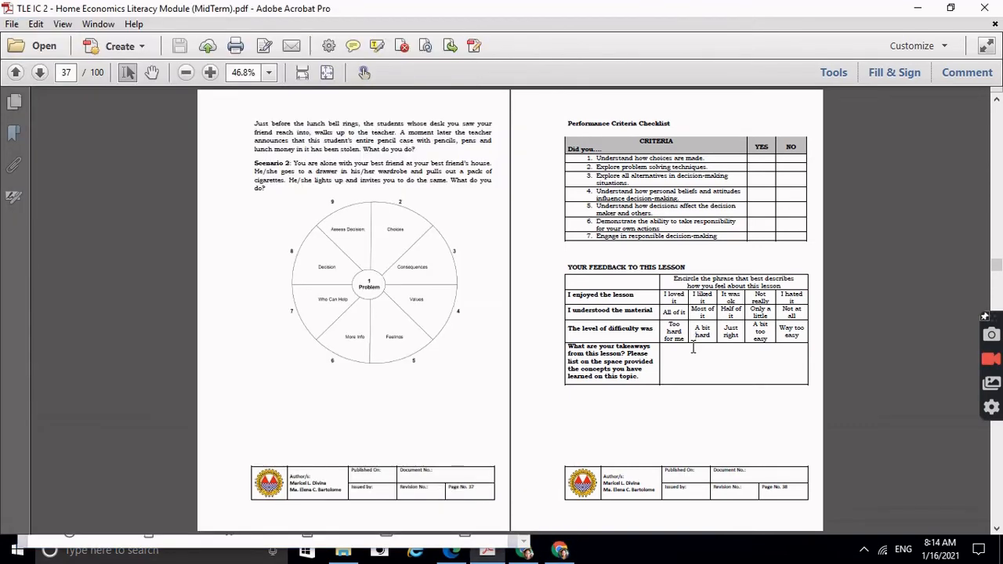
scroll(693, 348, "down", 2)
scroll(692, 349, "up", 1)
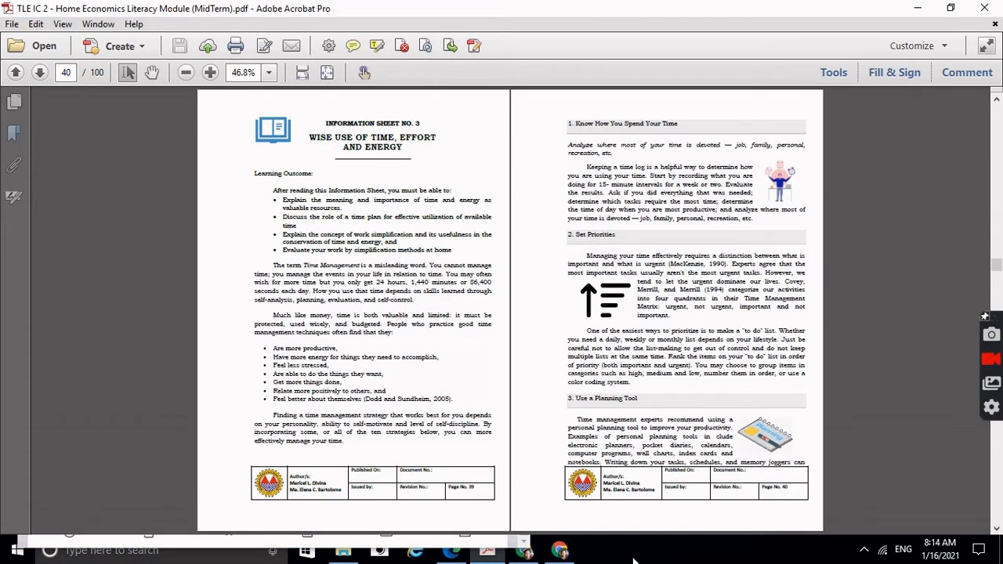
Switch back to the form in Chrome, duplicate the INFO SHEET #2 grid and title the copy "INFO SHEET #3: WISE USE OF TIME, ENERGY & EFFORT"
left_click(560, 551)
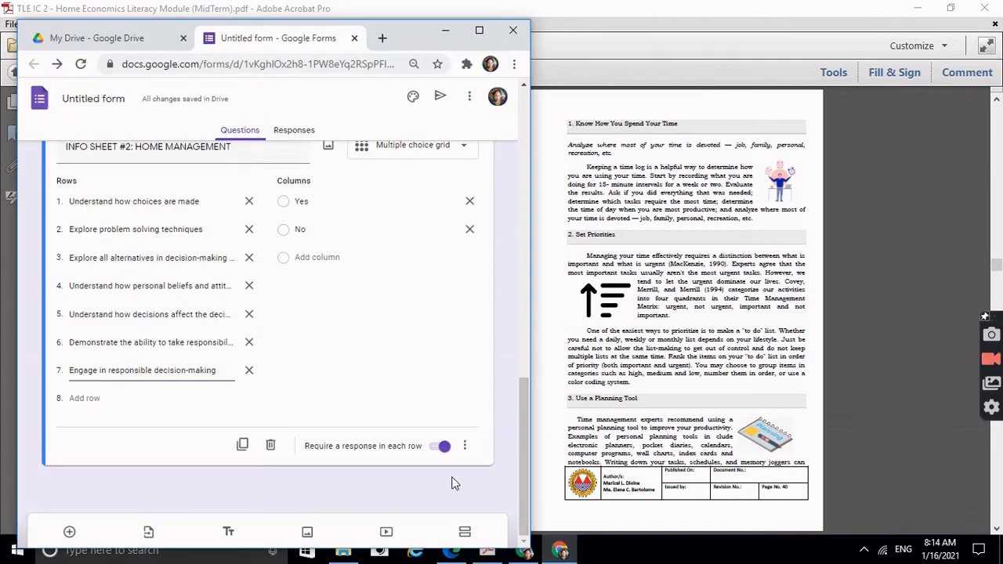
left_click(242, 445)
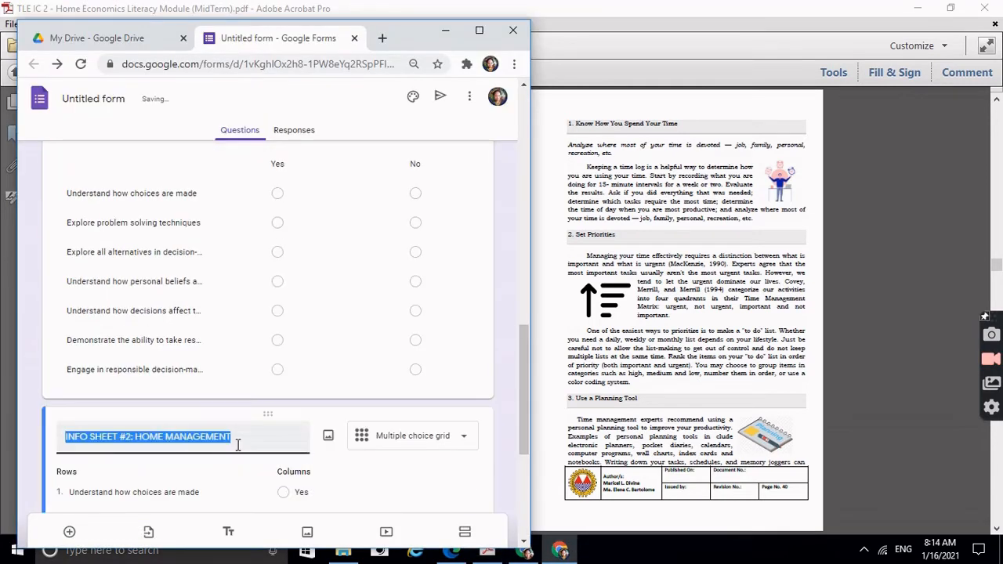
left_click(124, 444)
key("BackSpace")
type("3")
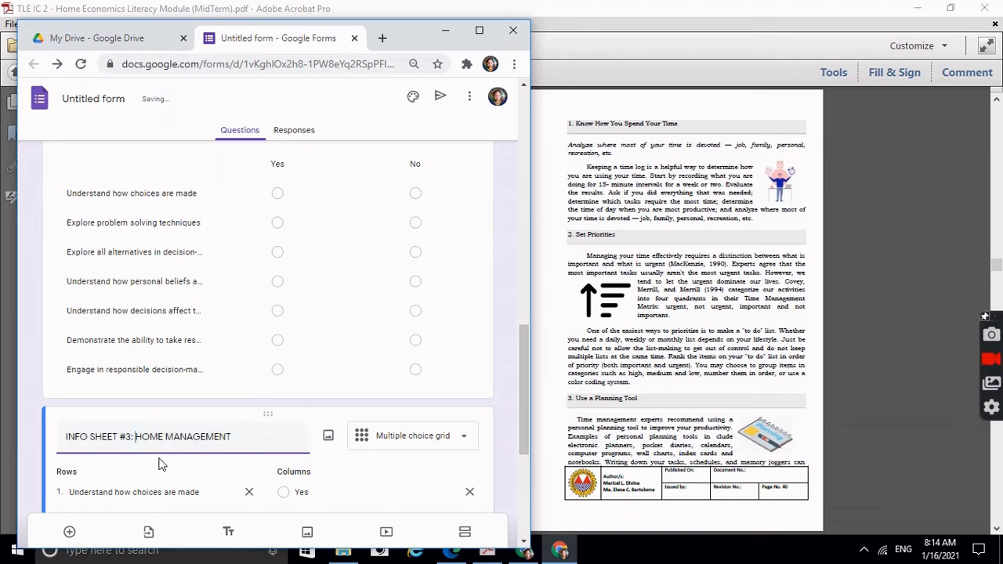
key("shift+End")
type("W")
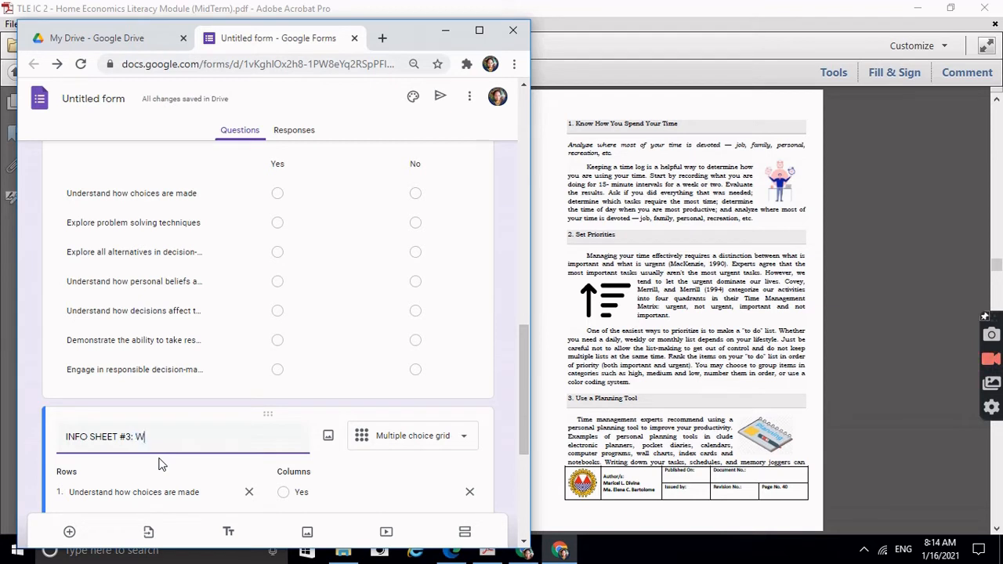
type("ISE USE OF TIME")
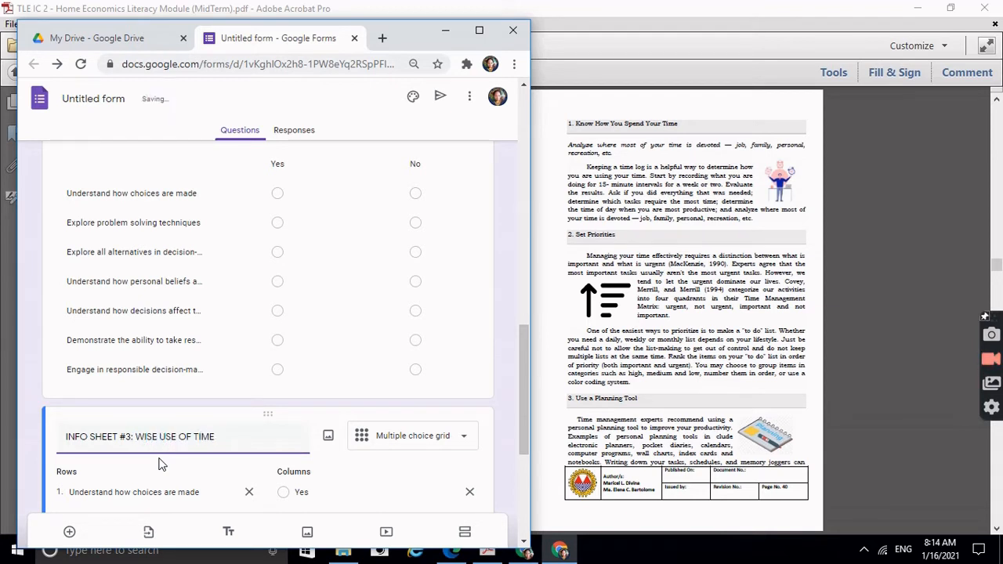
type(", ENERGY")
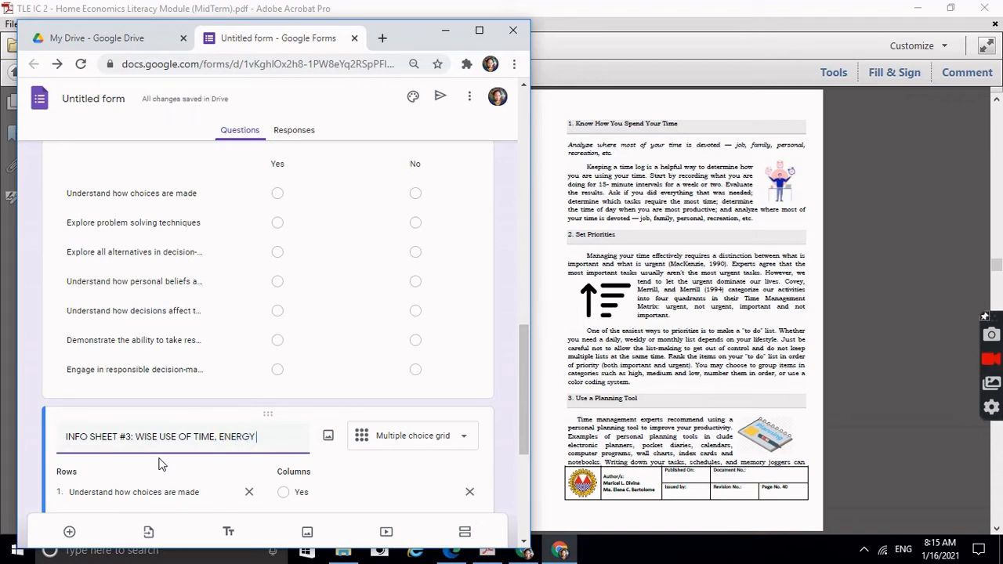
type(" & EFF")
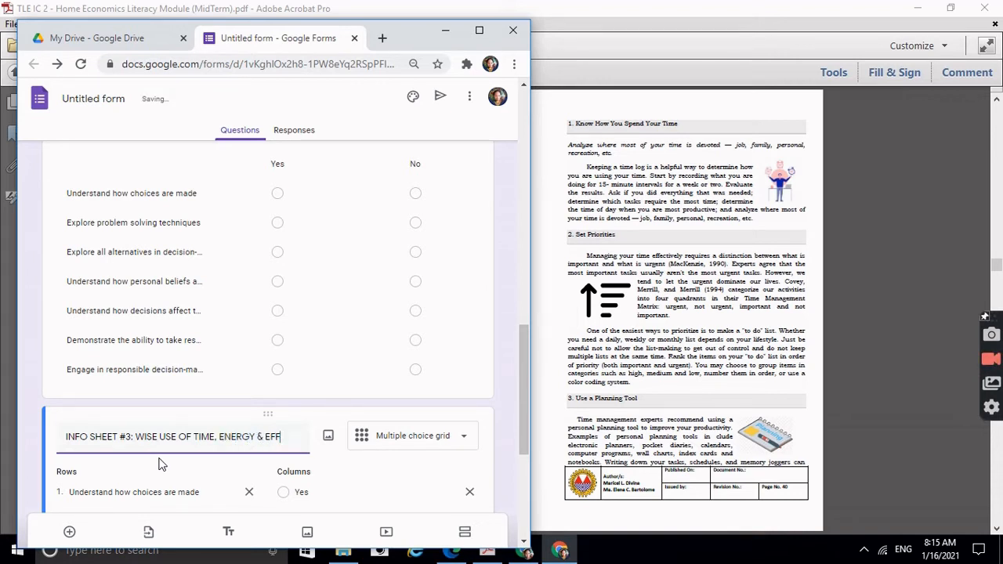
type("ORT")
Find the Performance Criteria Checklist of Task Sheet No. 3 in the module PDF
scroll(790, 401, "down", 2)
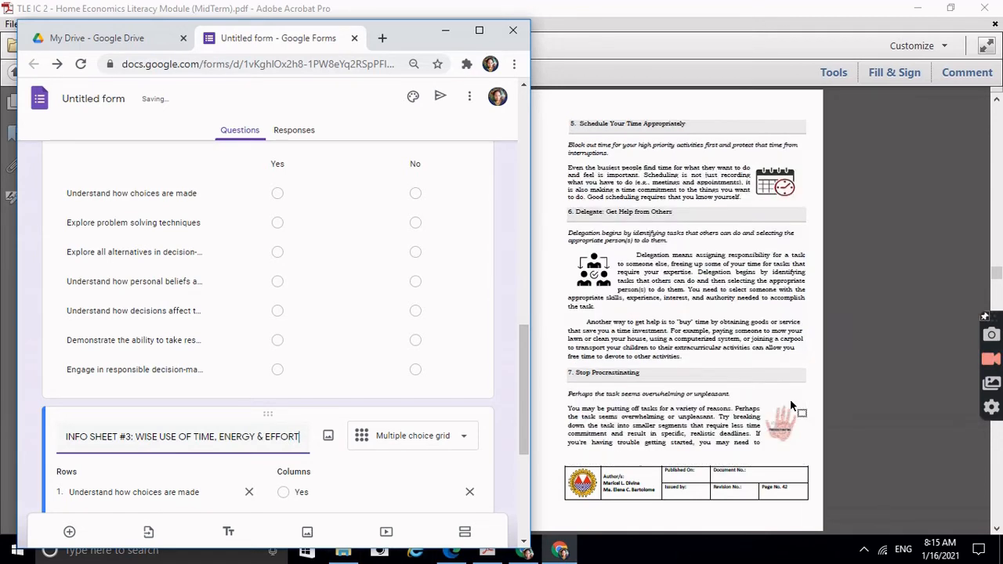
scroll(789, 399, "down", 2)
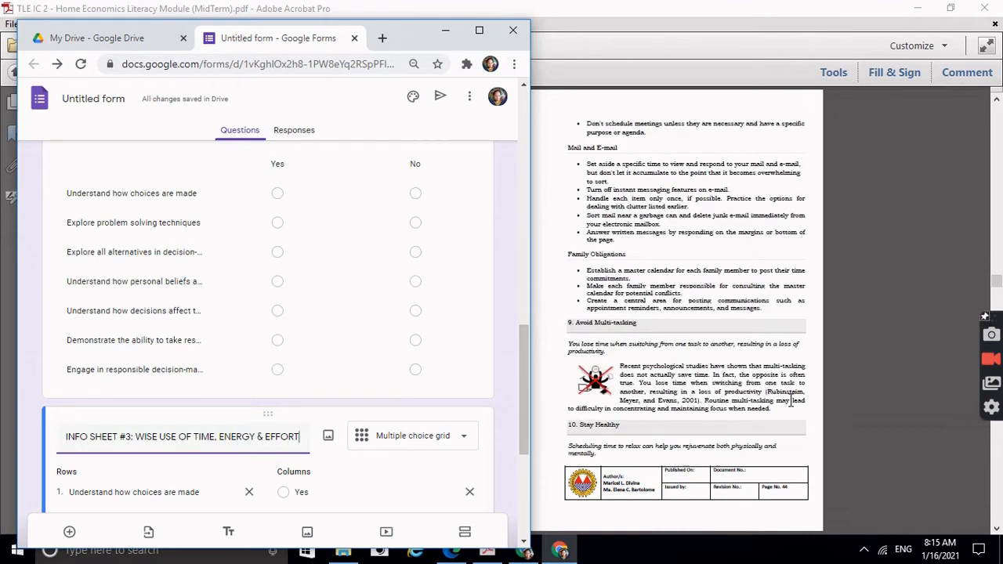
scroll(790, 401, "down", 2)
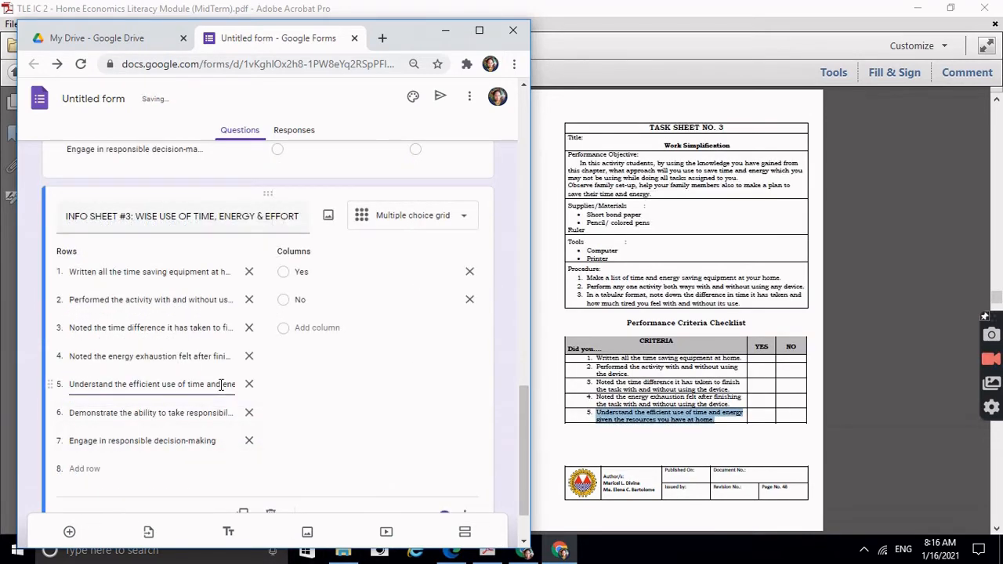
Delete the two leftover rows about taking responsibility and responsible decision-making from the INFO SHEET #3 grid
left_click(221, 384)
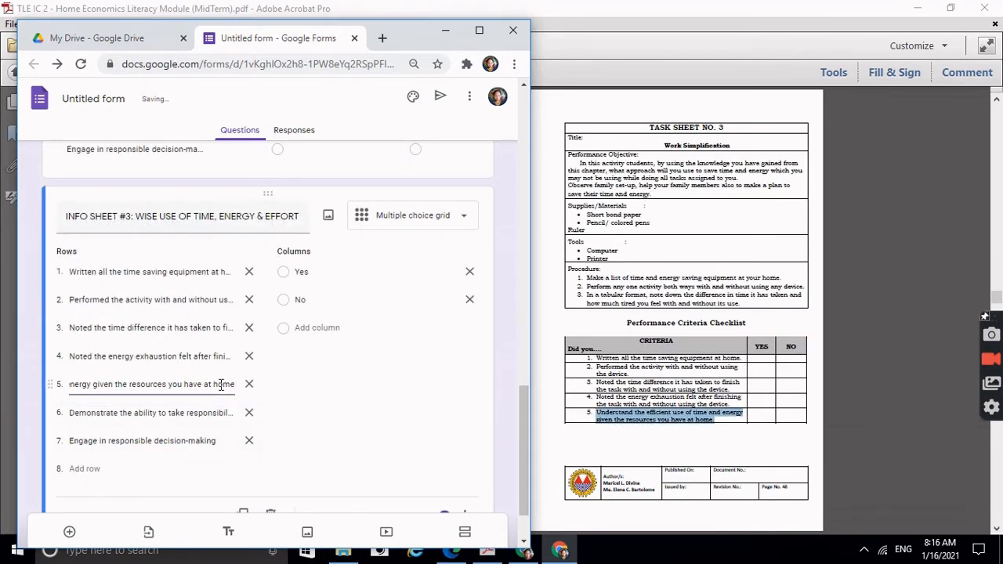
left_click(248, 412)
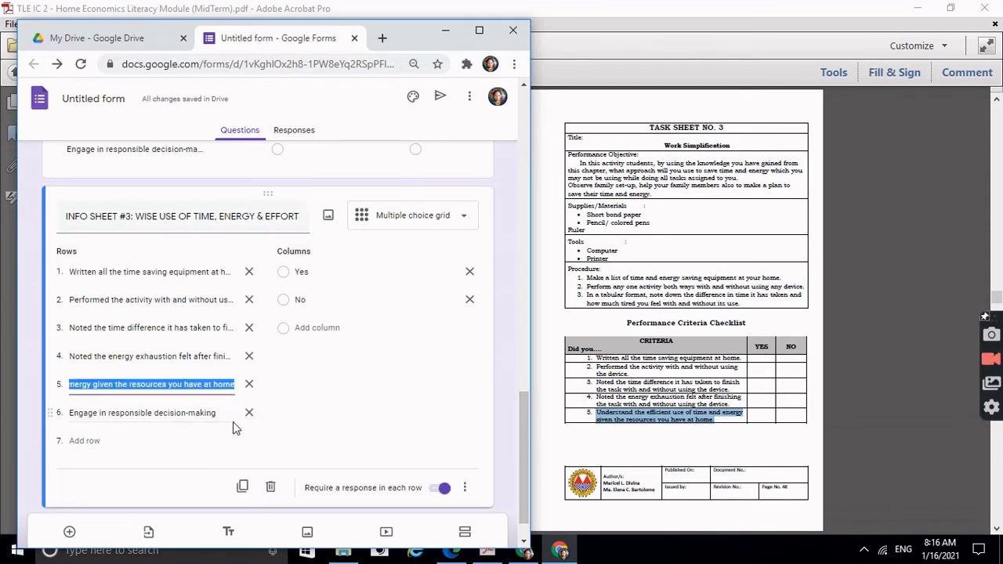
left_click(249, 412)
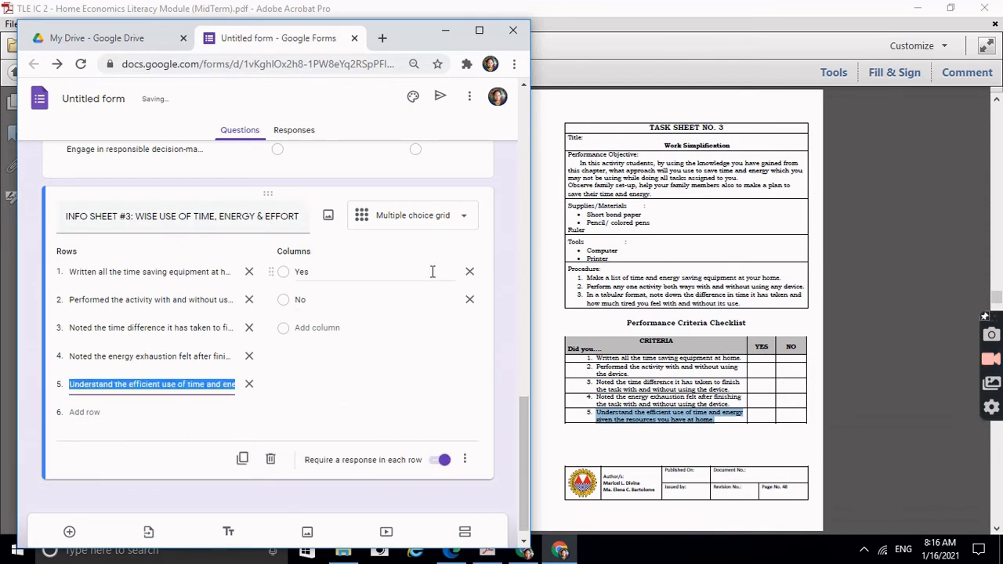
Preview the form, review its questions and the three INFO SHEET grids, and close the preview
left_click(469, 96)
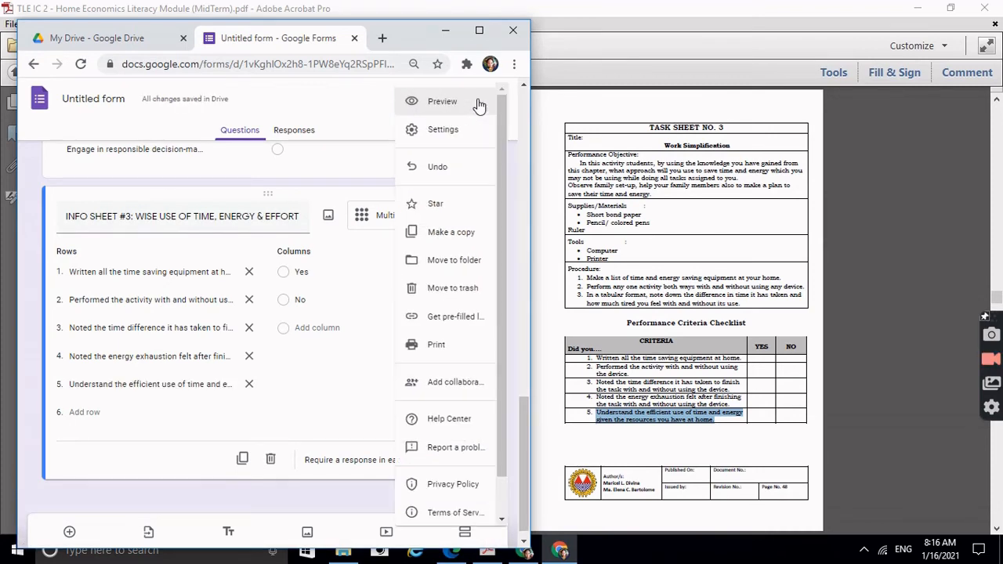
left_click(468, 102)
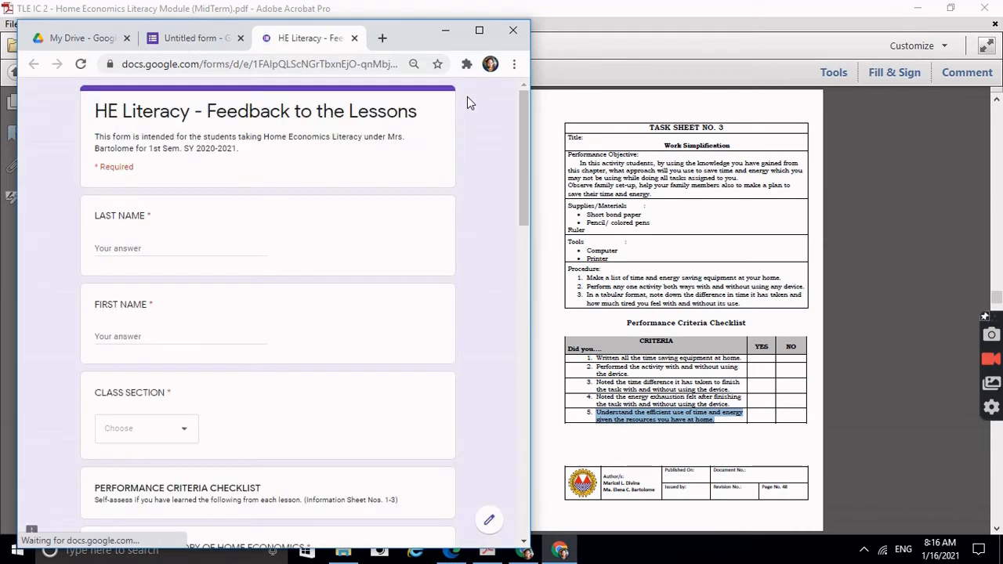
scroll(358, 209, "down", 5)
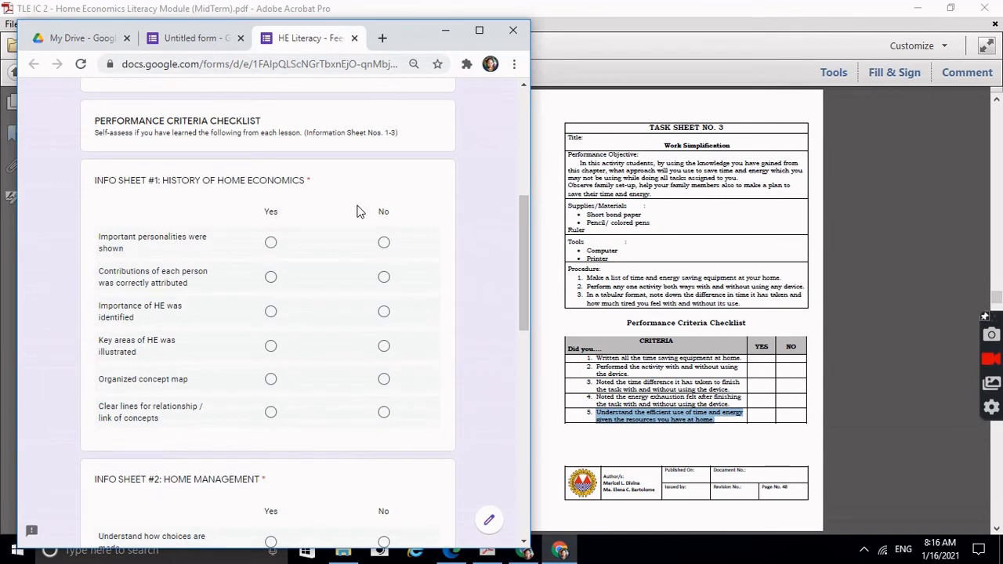
scroll(358, 212, "down", 5)
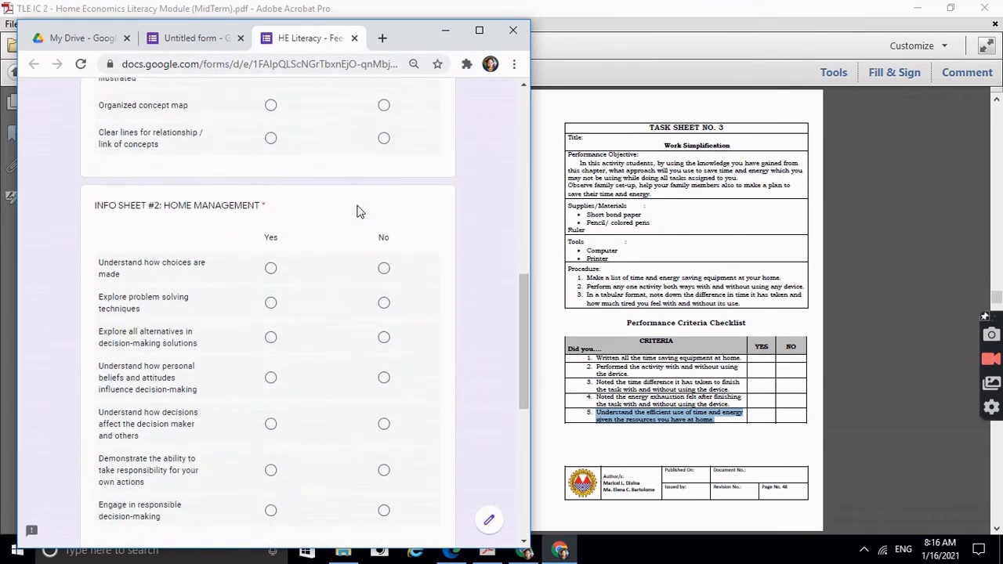
scroll(356, 211, "down", 4)
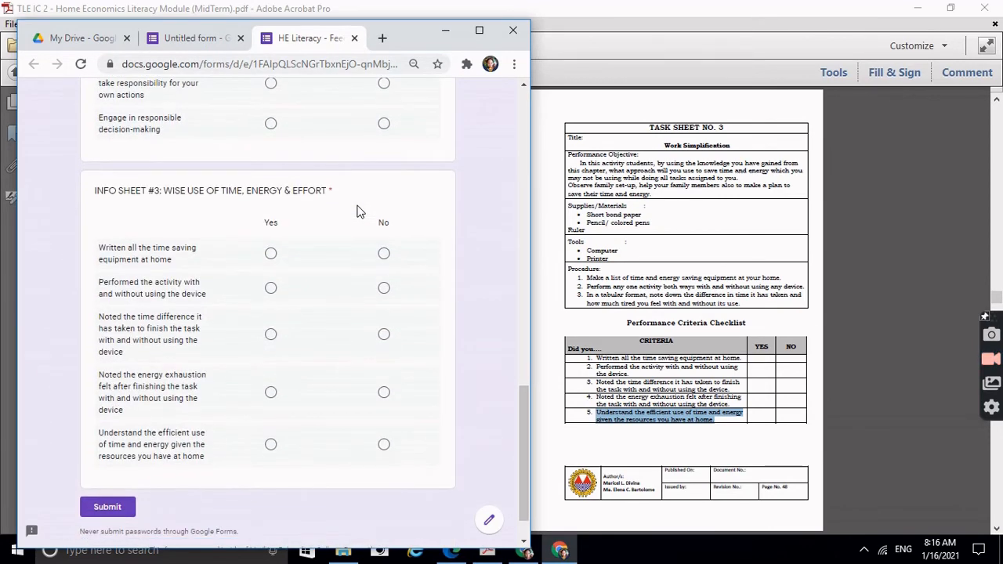
scroll(358, 210, "down", 1)
scroll(358, 209, "up", 5)
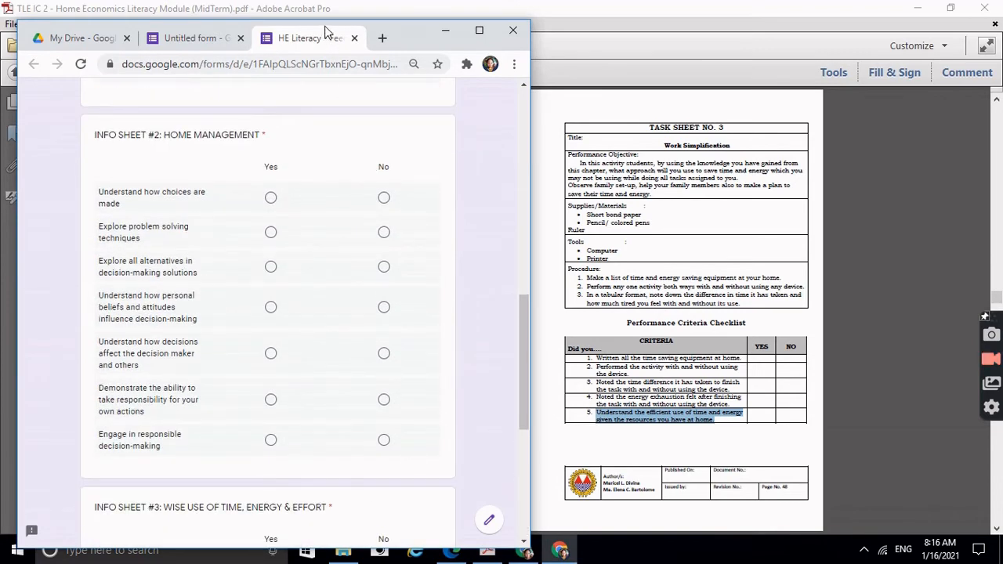
left_click(354, 37)
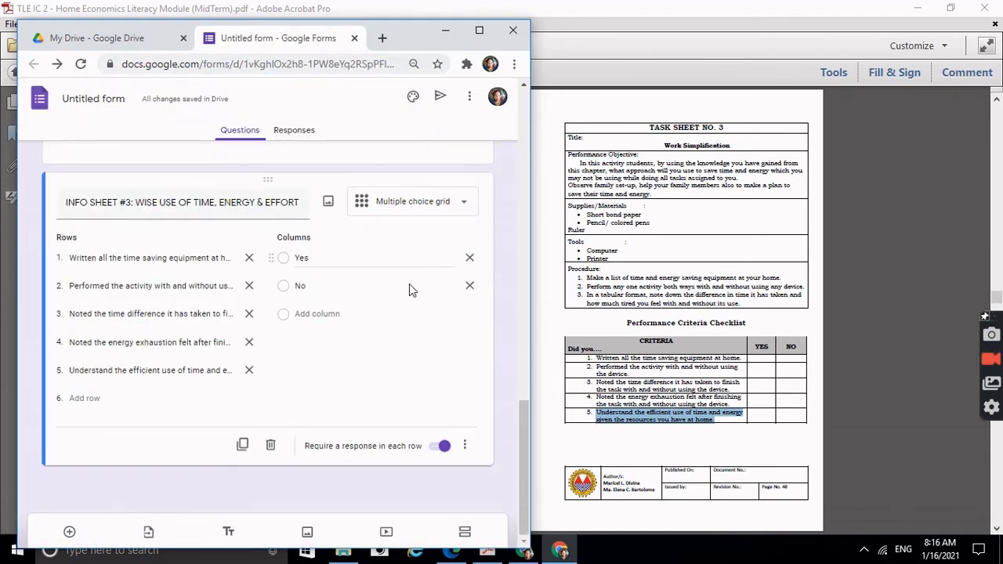
Find the lesson feedback table in the module PDF and add a title block "FEEDBACK TO THE LESSONS" below the INFO SHEET #3 grid
scroll(665, 294, "down", 8)
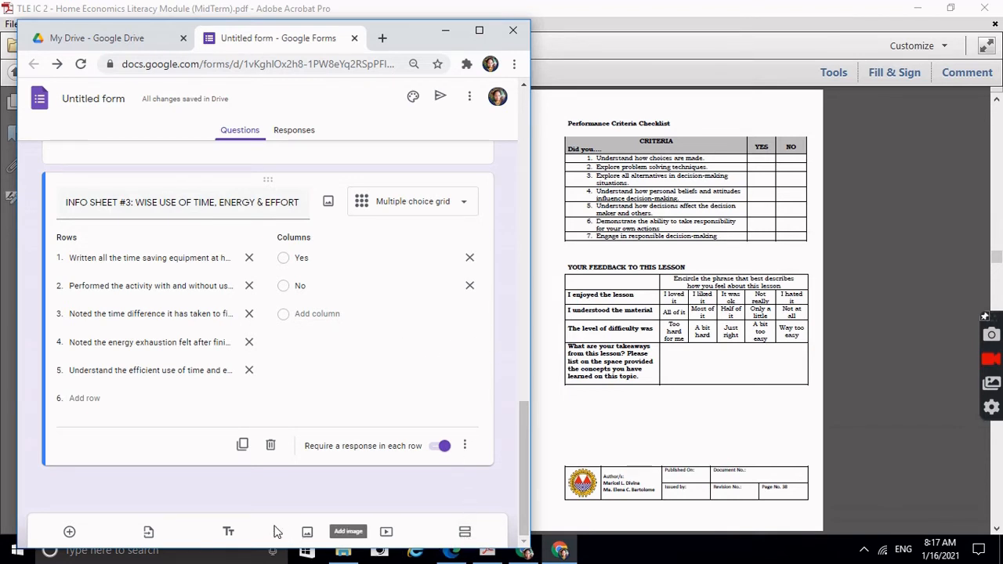
left_click(228, 533)
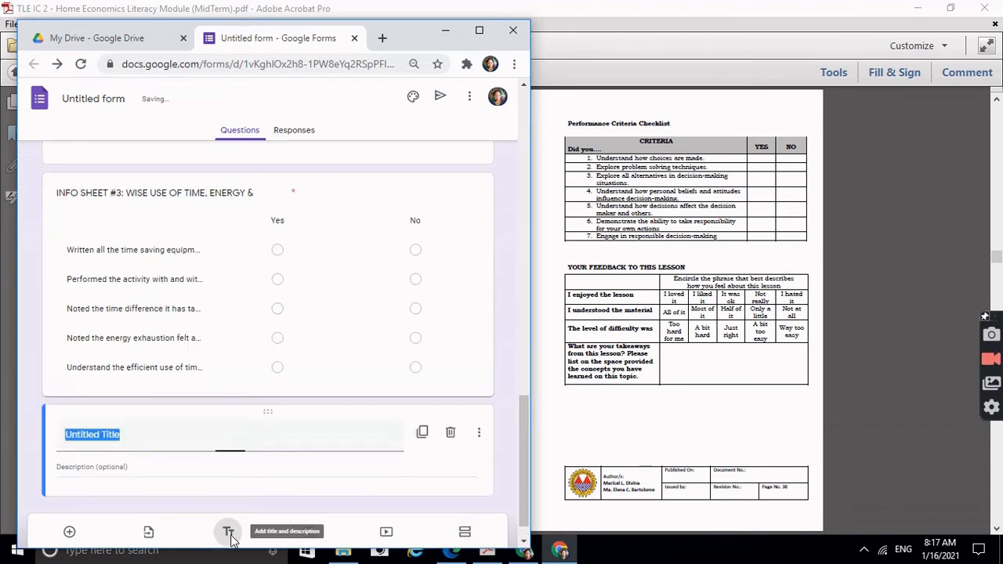
type("f")
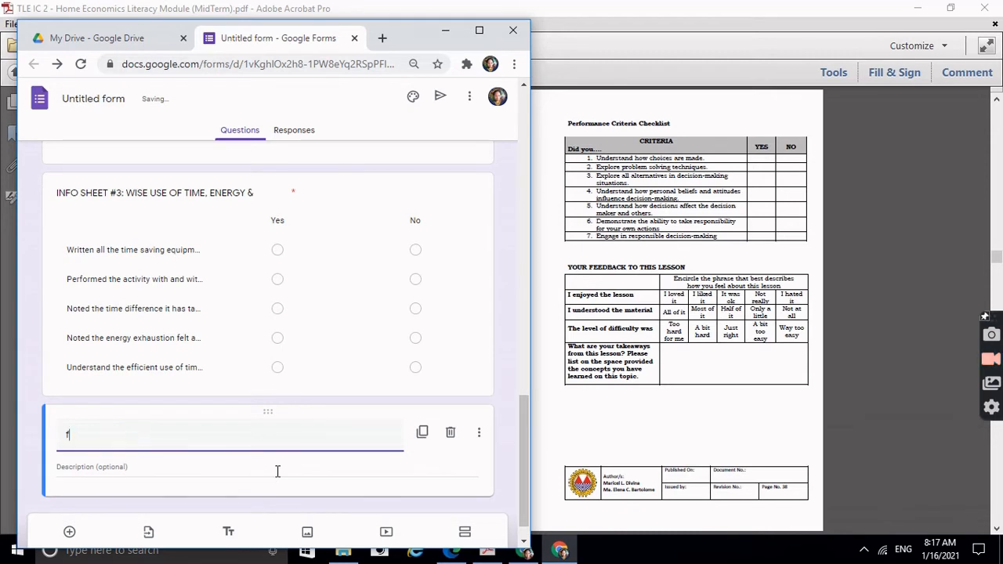
key("BackSpace")
type("FEEDBACK TO")
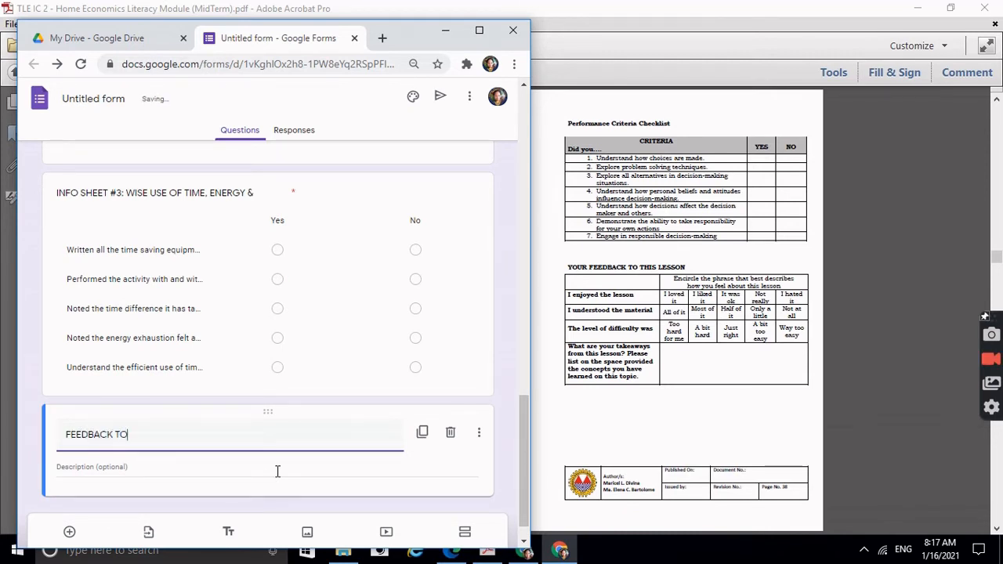
type(" THE LESSONS")
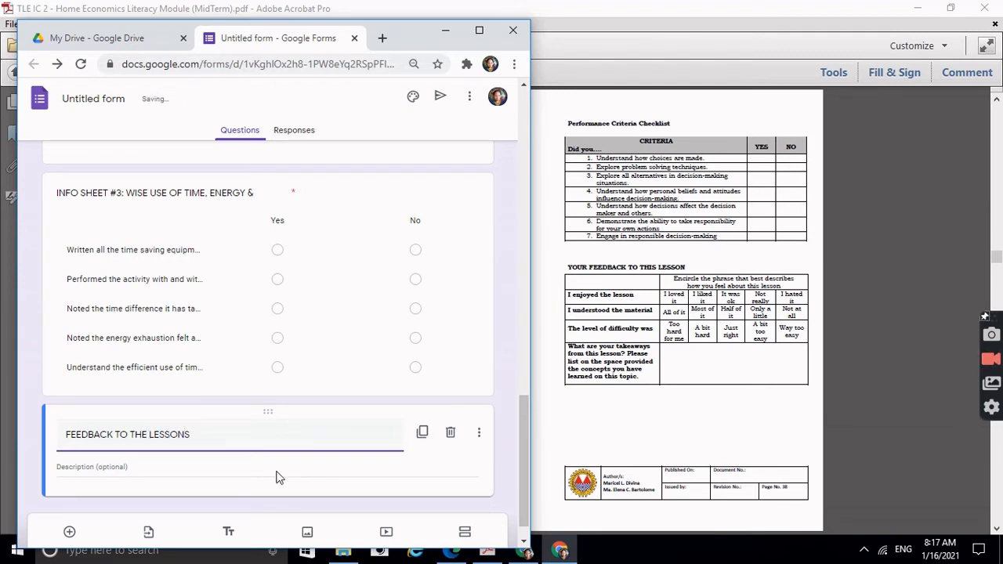
Give the feedback title block the description "Evaluate what best describes how you feel about the lessons."
scroll(376, 356, "down", 1)
left_click(290, 442)
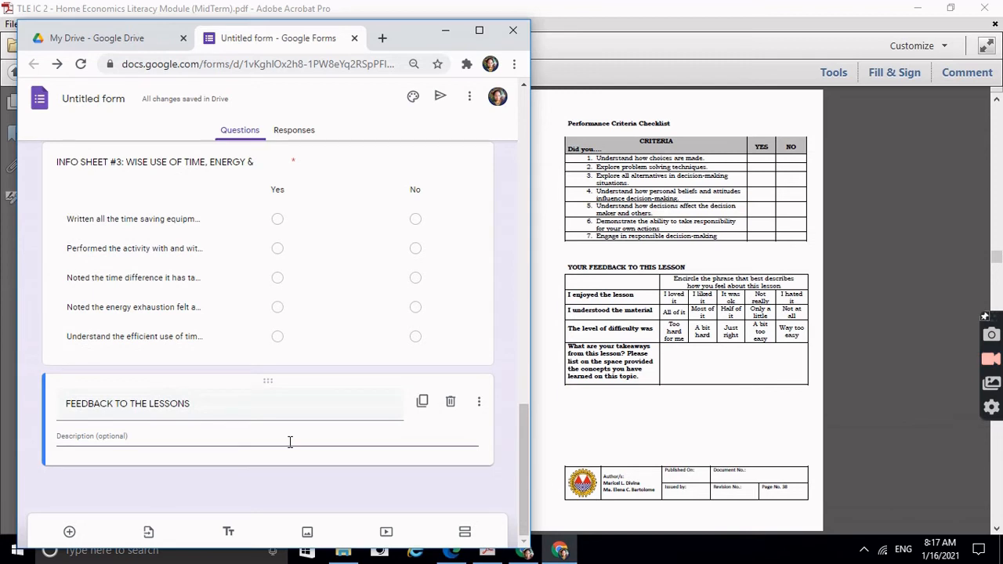
type("Aas")
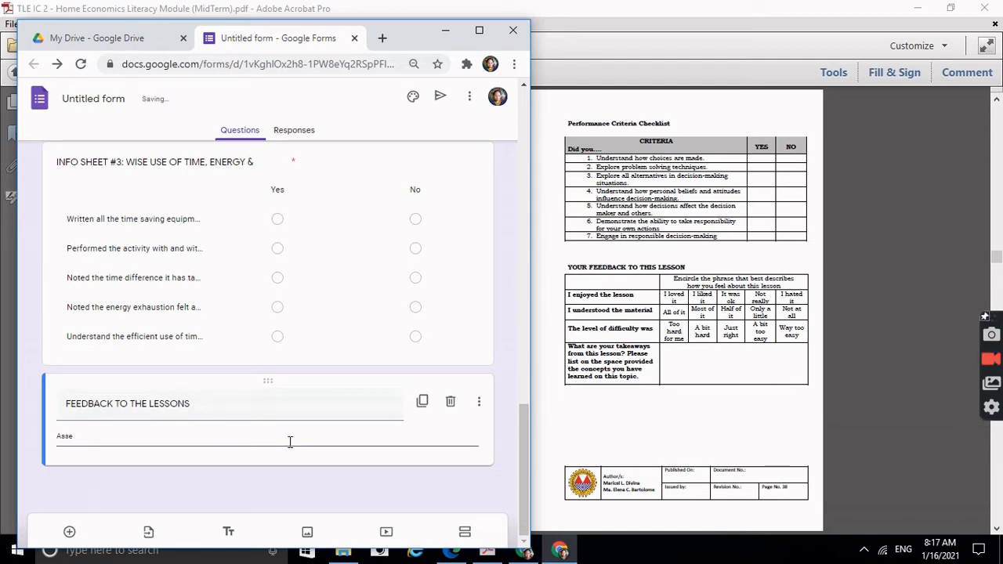
key("BackSpace")
key("BackSpace")
key("BackSpace")
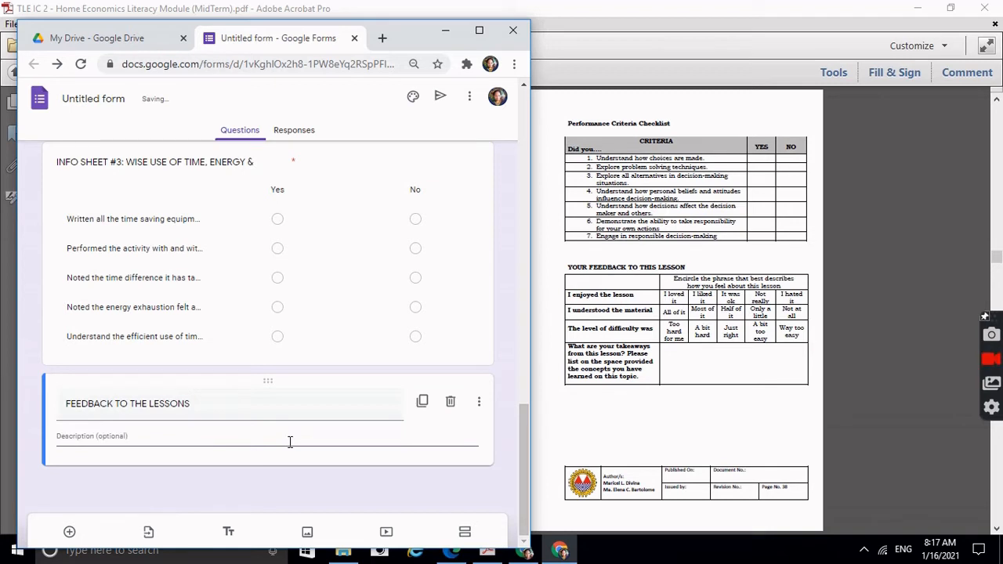
type("Evaluate what best describes how you feel about the lessons.")
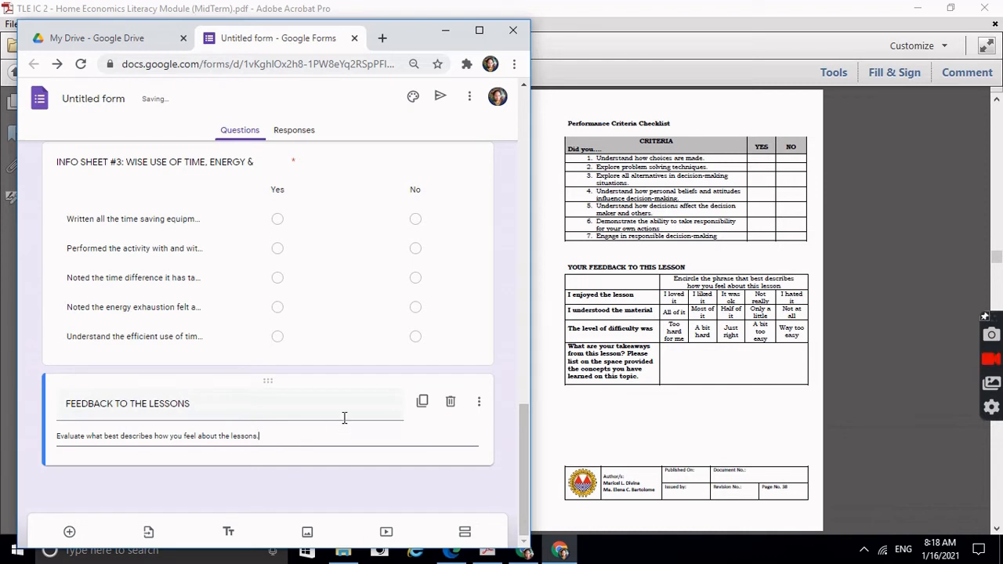
Add a question titled "DID YOU ENJOY THE LESSONS" below the feedback title block
left_click(69, 531)
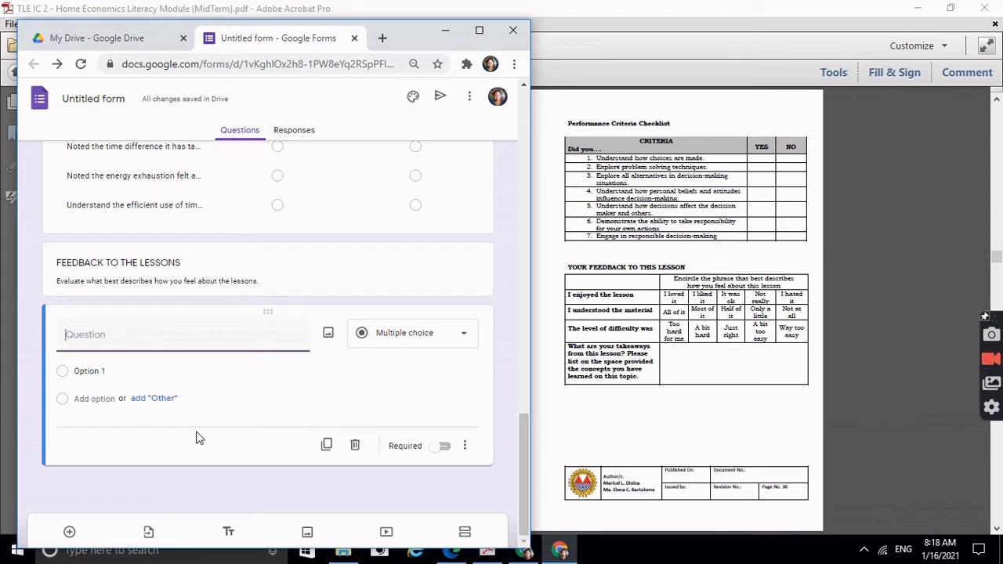
type("D")
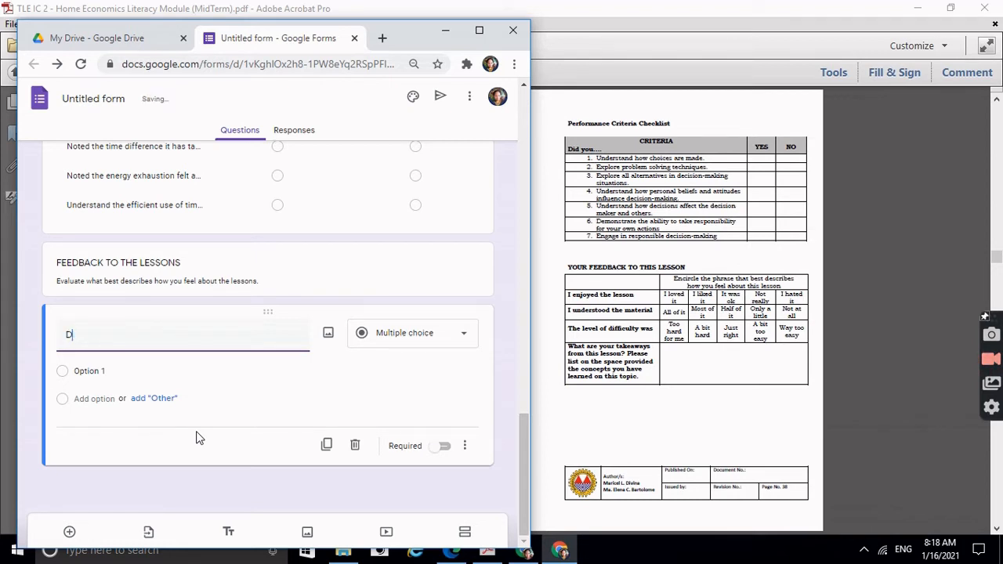
type("ID")
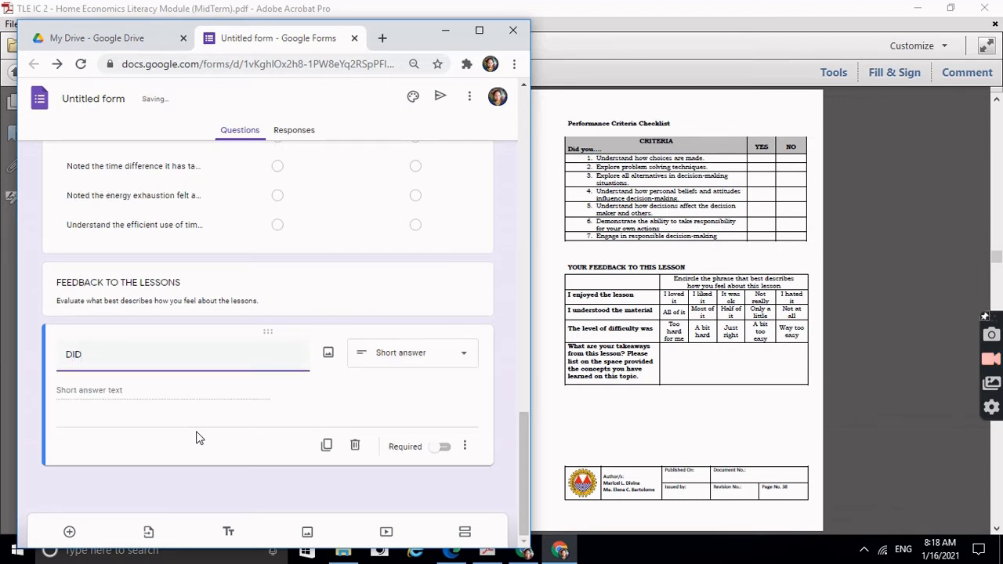
type(" YO")
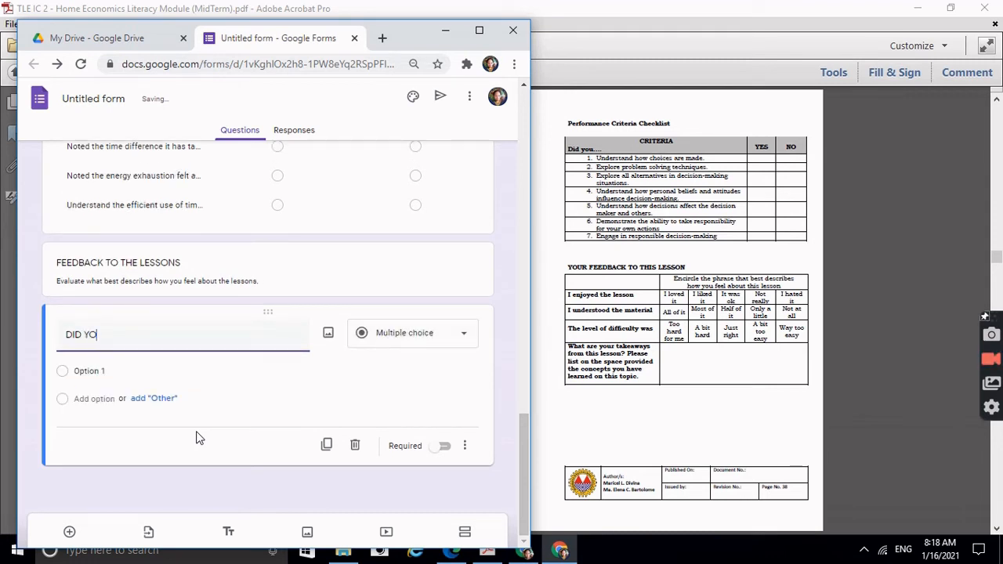
type("U ENJOY TE")
key("BackSpace")
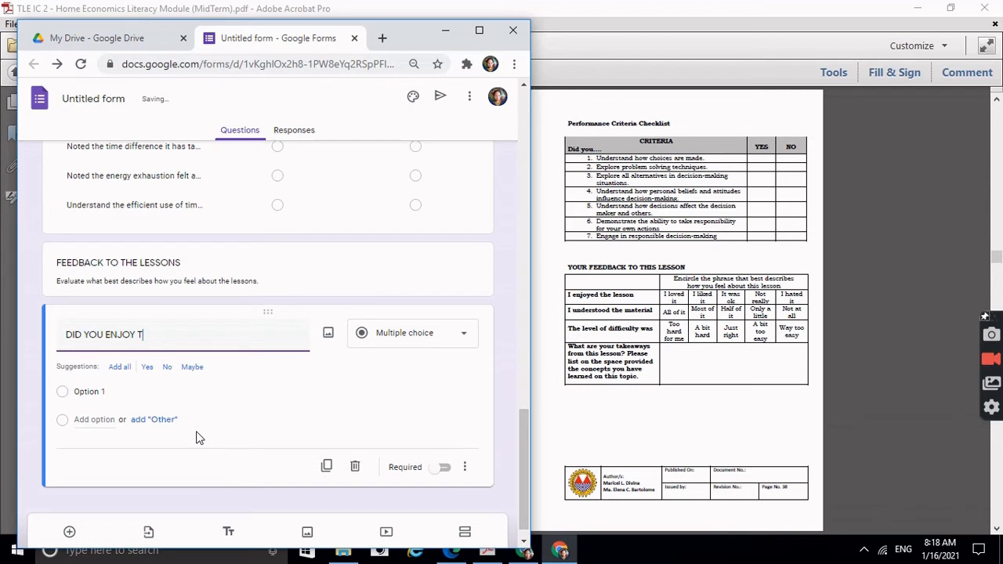
type("HE LESSONS")
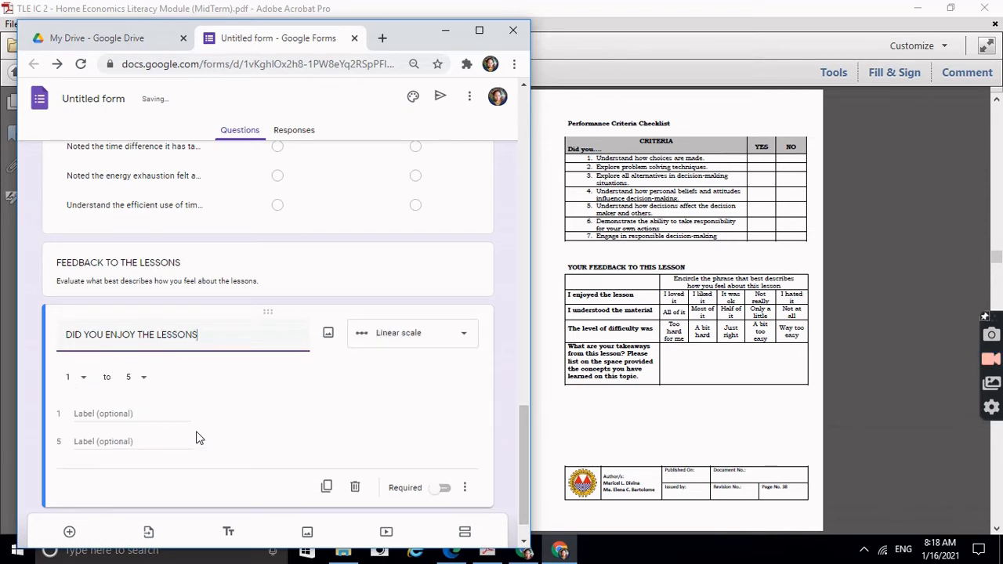
Correct the question title to "DID YOU ENJOY THE LESSON?" and make the question a multiple choice grid
key("BackSpace")
type("?")
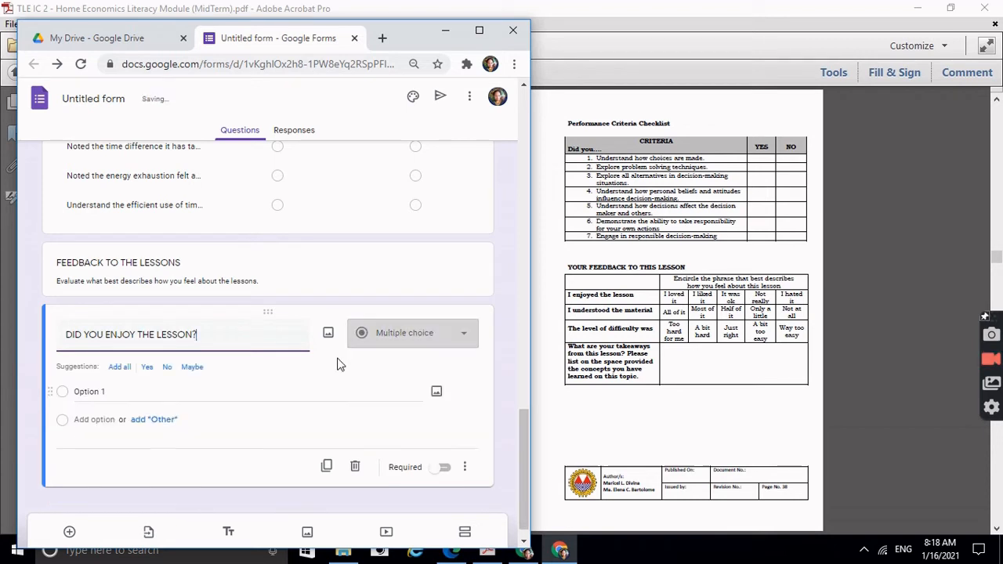
left_click(403, 338)
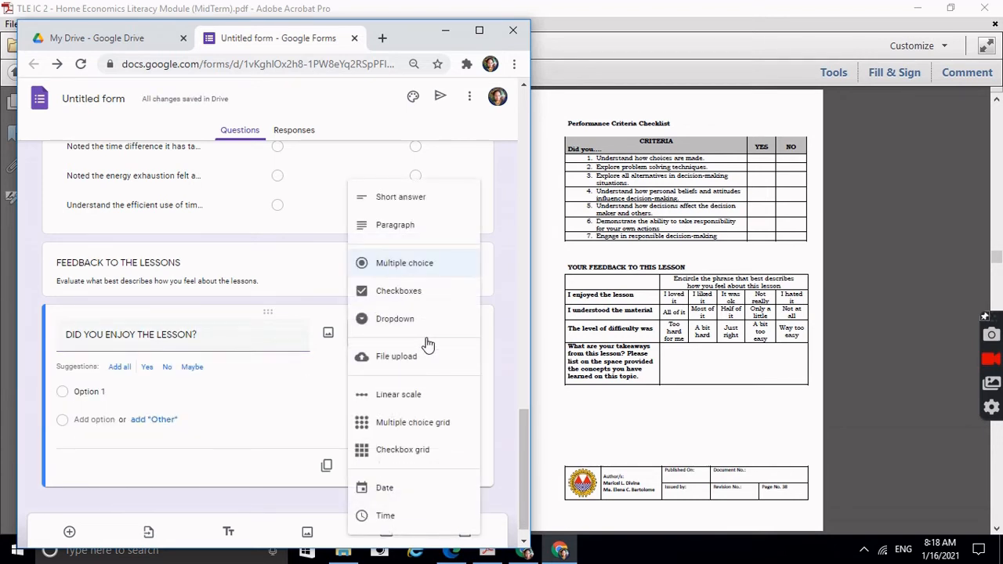
left_click(435, 426)
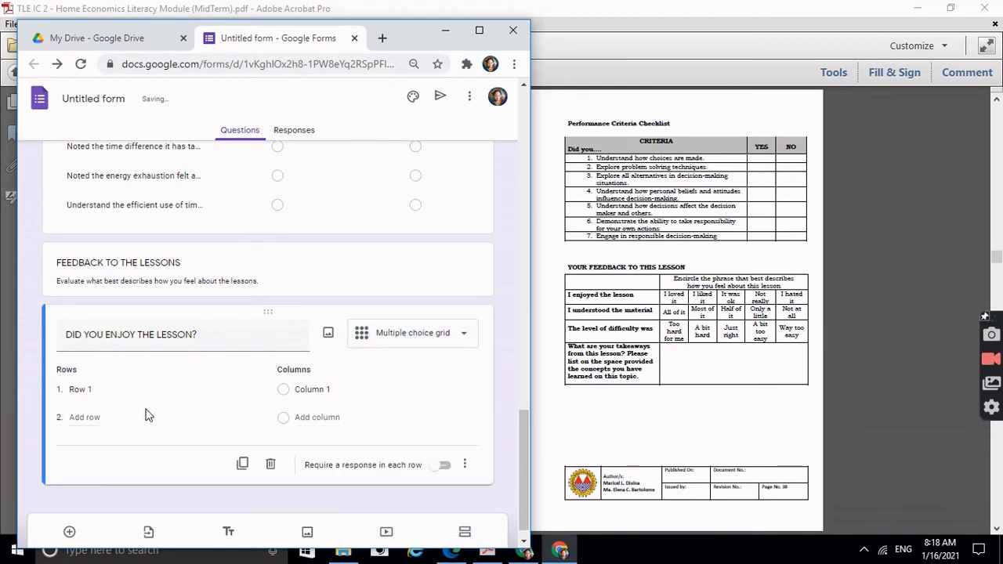
Name the first row of the lesson enjoyment grid "History of Home Economics"
left_click(146, 389)
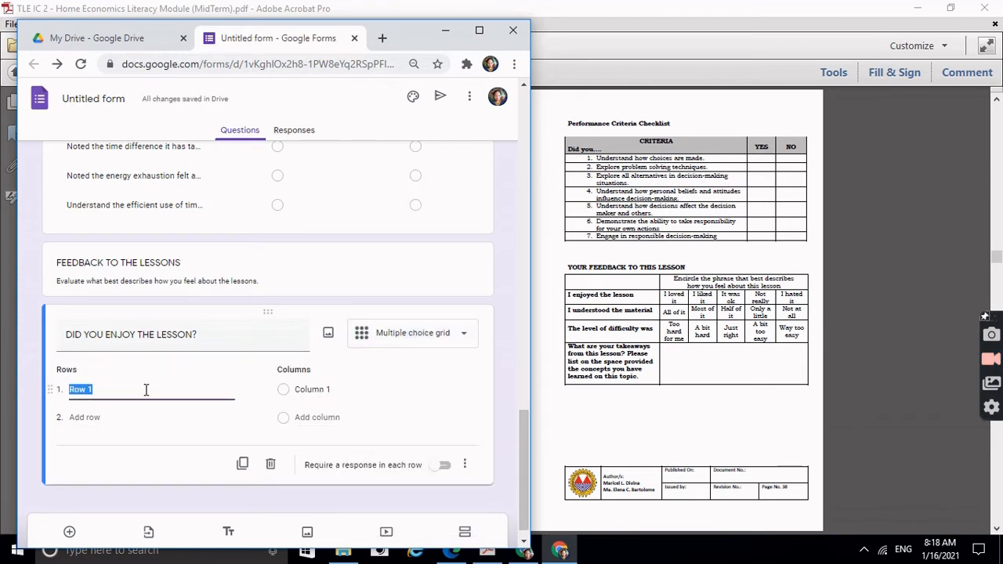
type("Inf")
key("BackSpace")
key("BackSpace")
type("H")
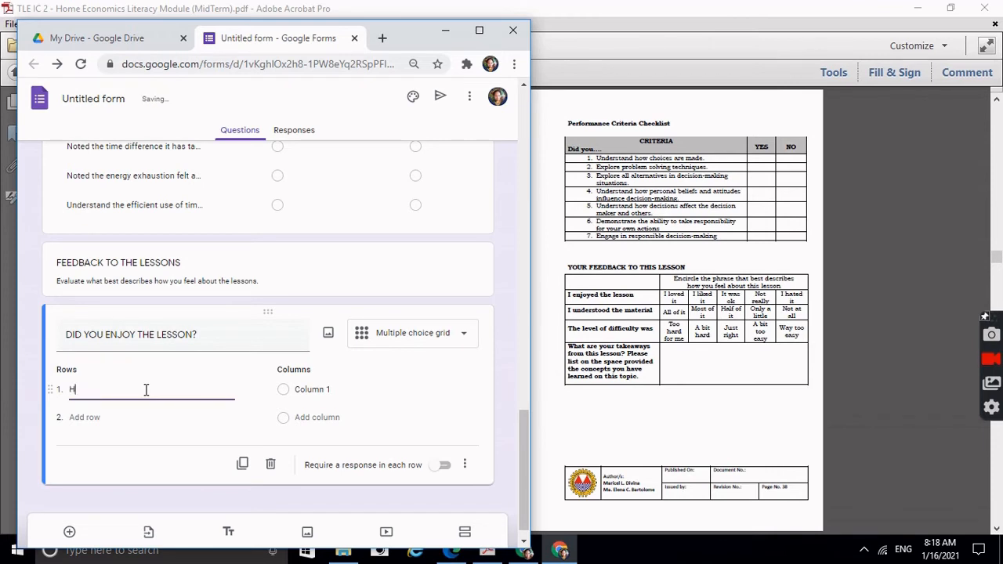
type("itory")
key("BackSpace")
key("BackSpace")
type("ory of Home Economics")
key("Return")
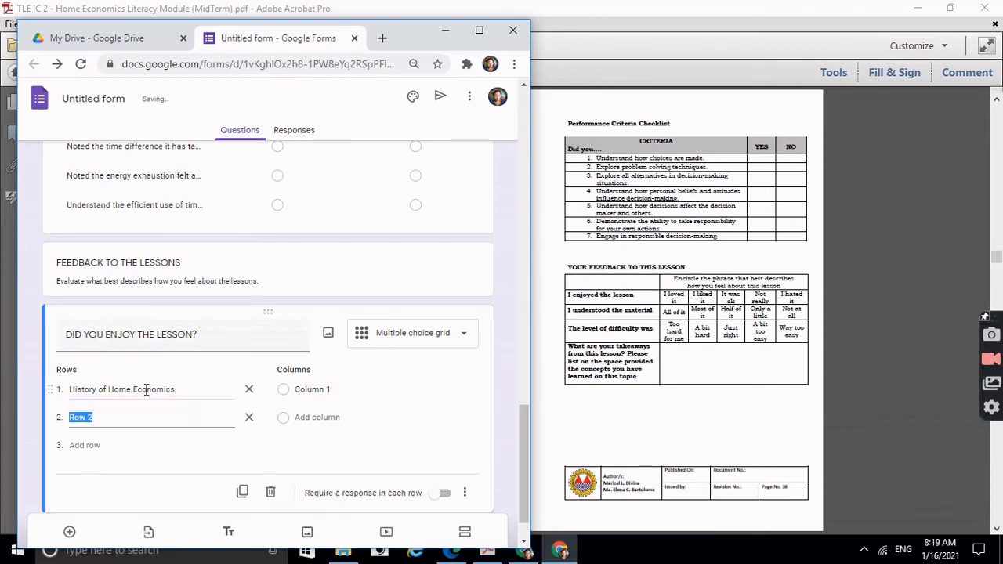
Add the second and third grid rows "Home Management" and "Wise Use of Time, Energy and Effort"
type("Home Management")
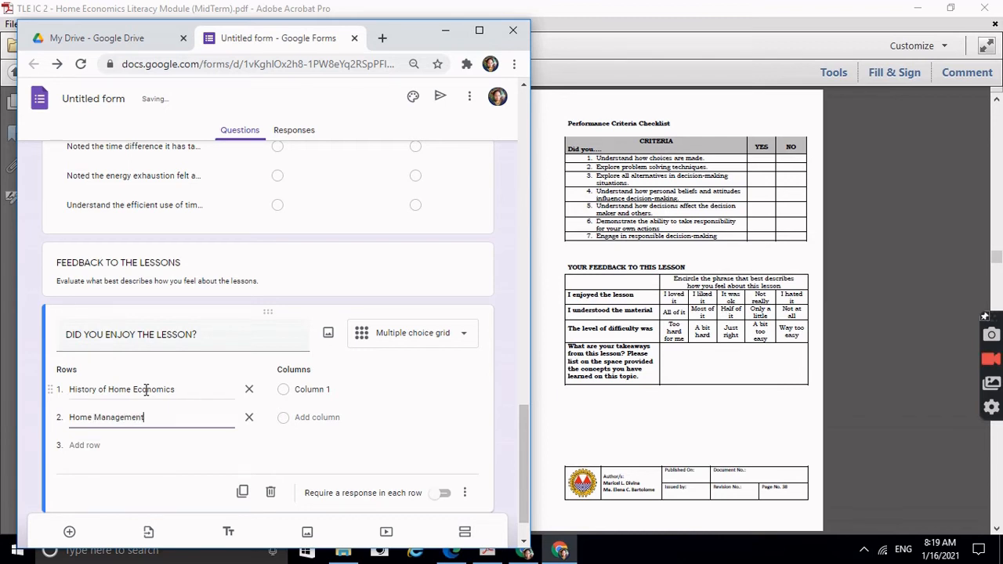
key("Return")
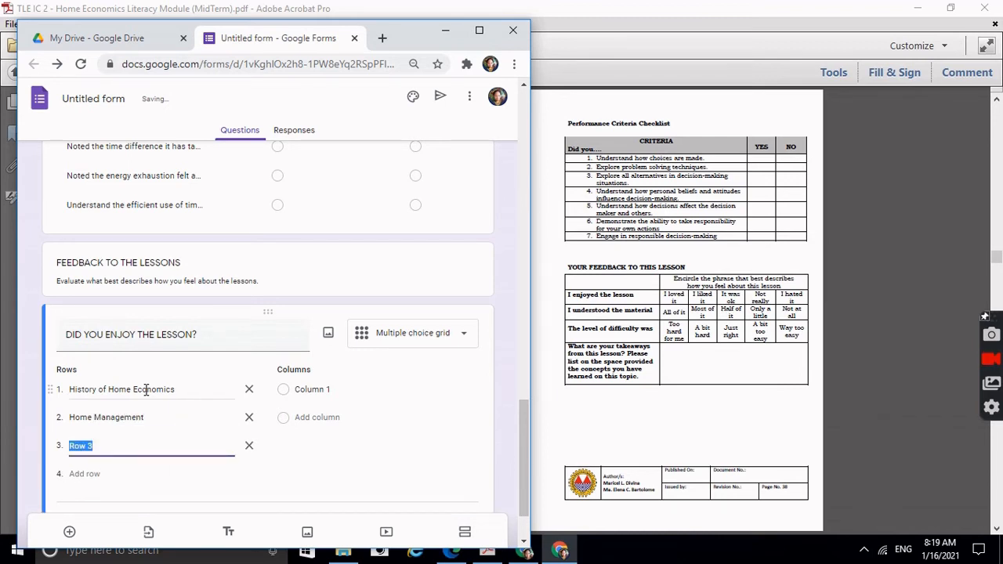
type("Wise")
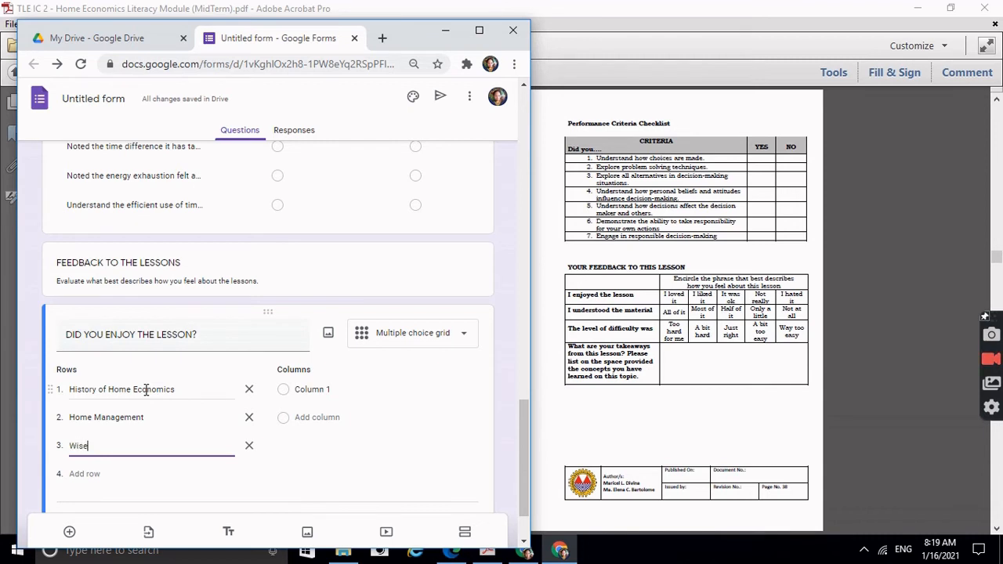
type(" Use")
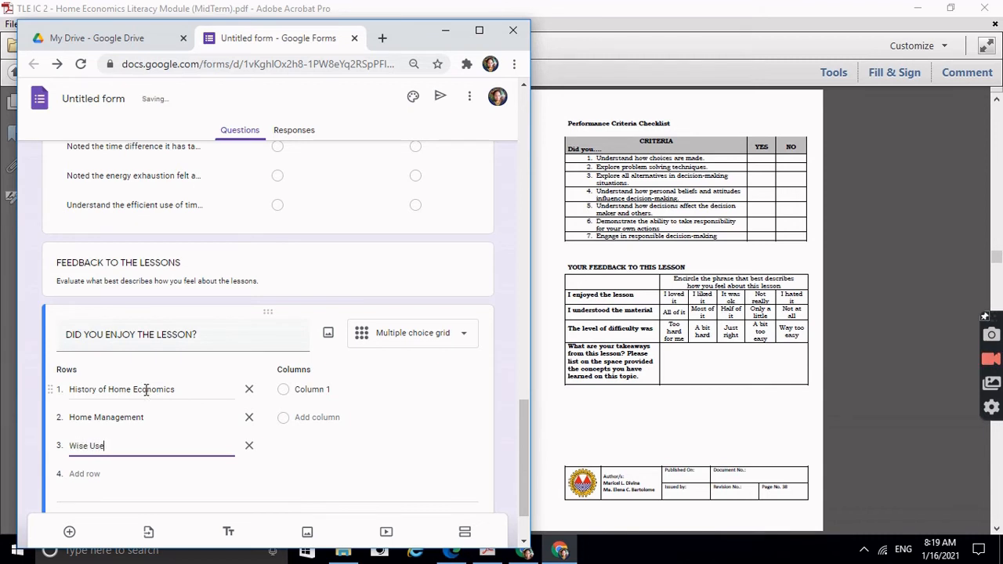
type(" of Time")
type(", EN")
type("nergy")
type(" and Effort")
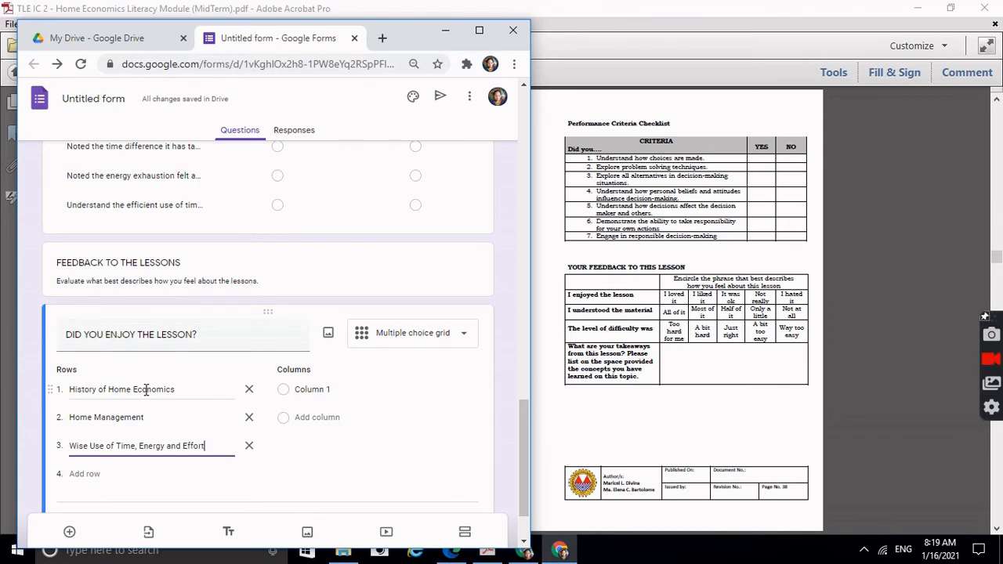
Name the grid's columns "I loved it", "I liked it", "It was OK", "Not really" and "I hated it", and require a response in each row
left_click(332, 389)
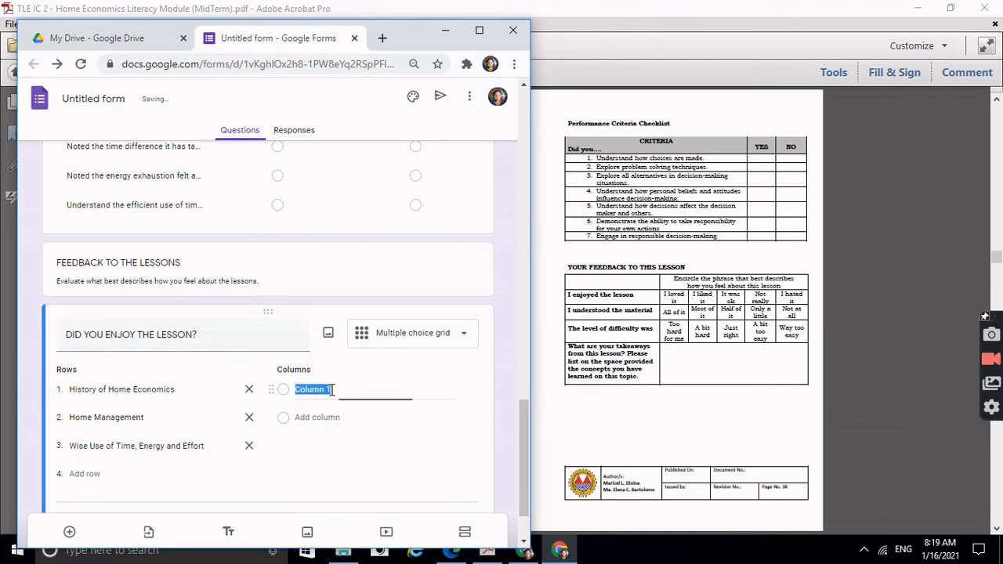
type("I lo")
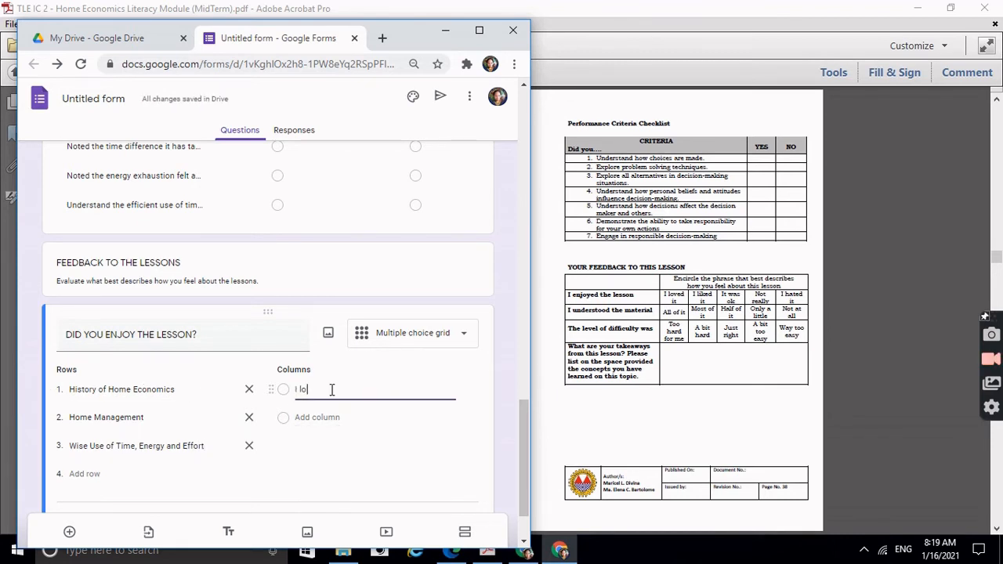
type("ved it")
key("Return")
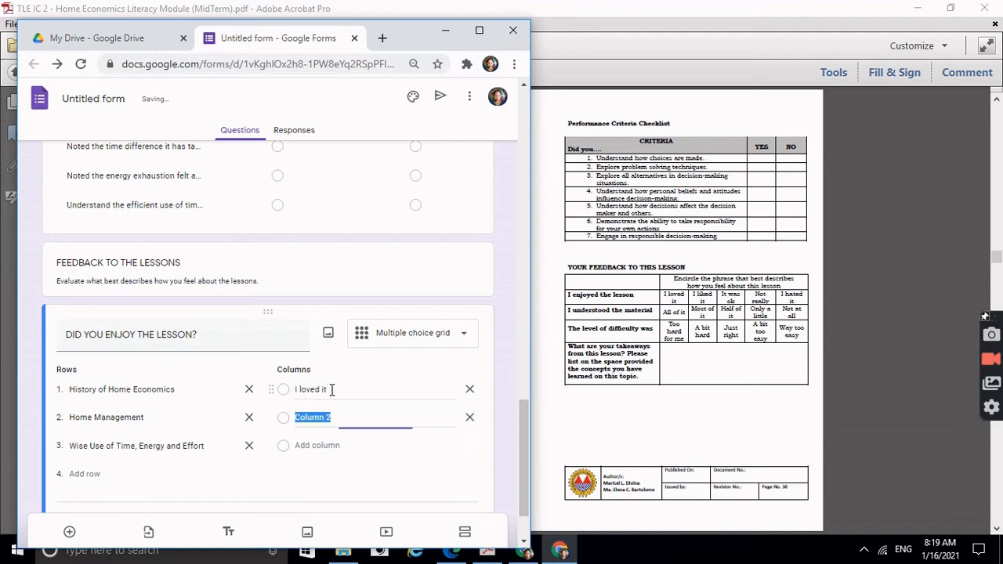
type("I l")
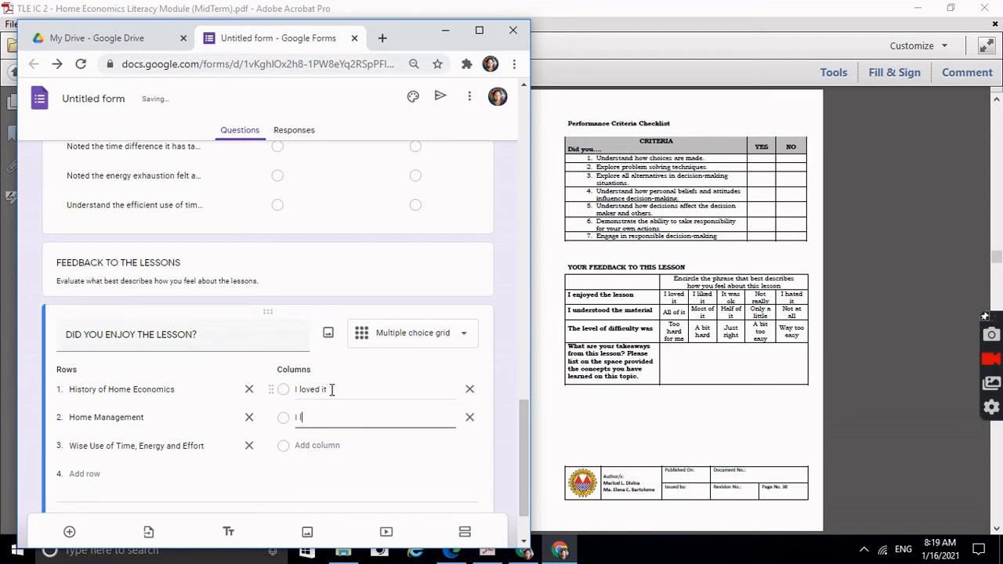
type("iked it")
key("Return")
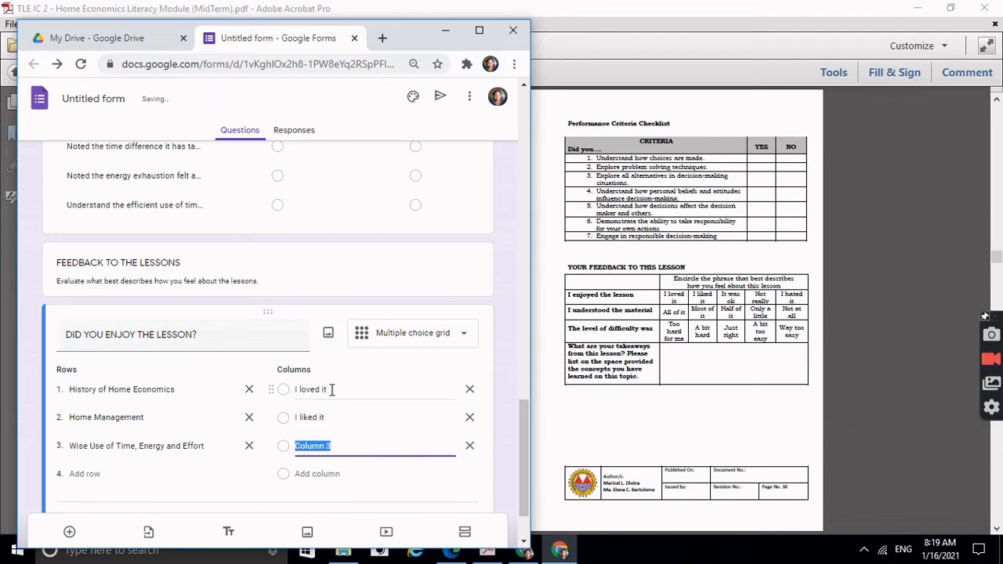
type("I hated it")
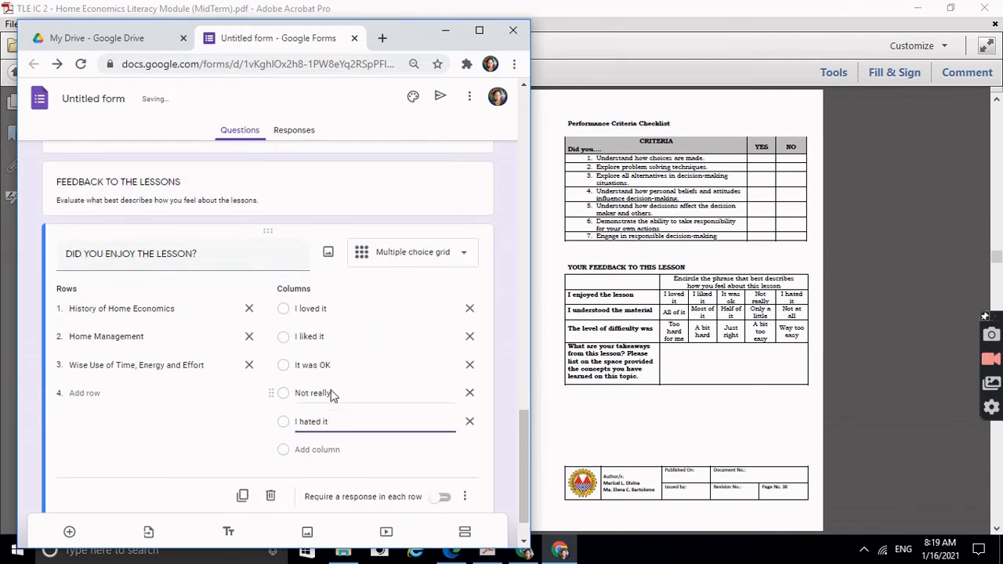
scroll(331, 394, "down", 1)
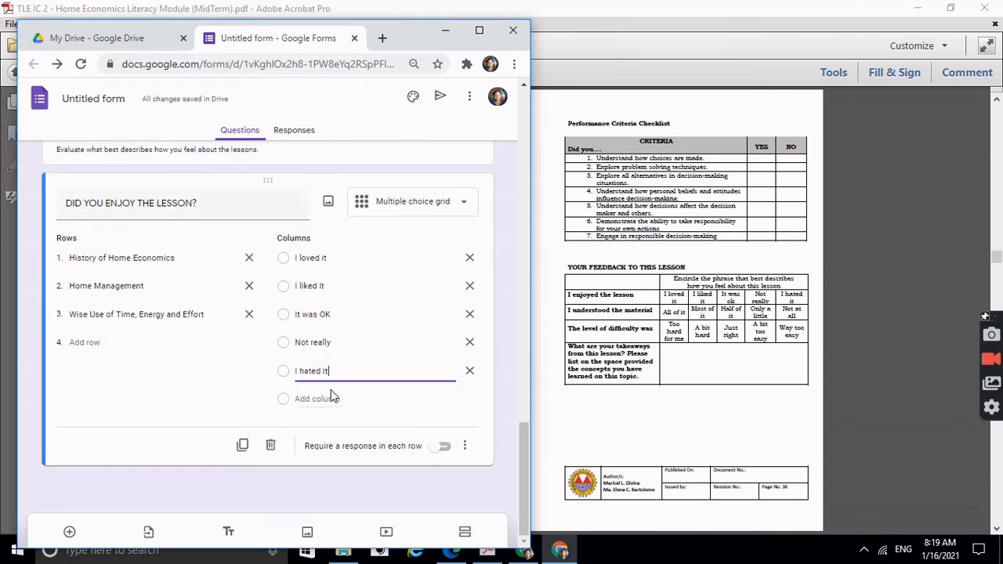
left_click(447, 449)
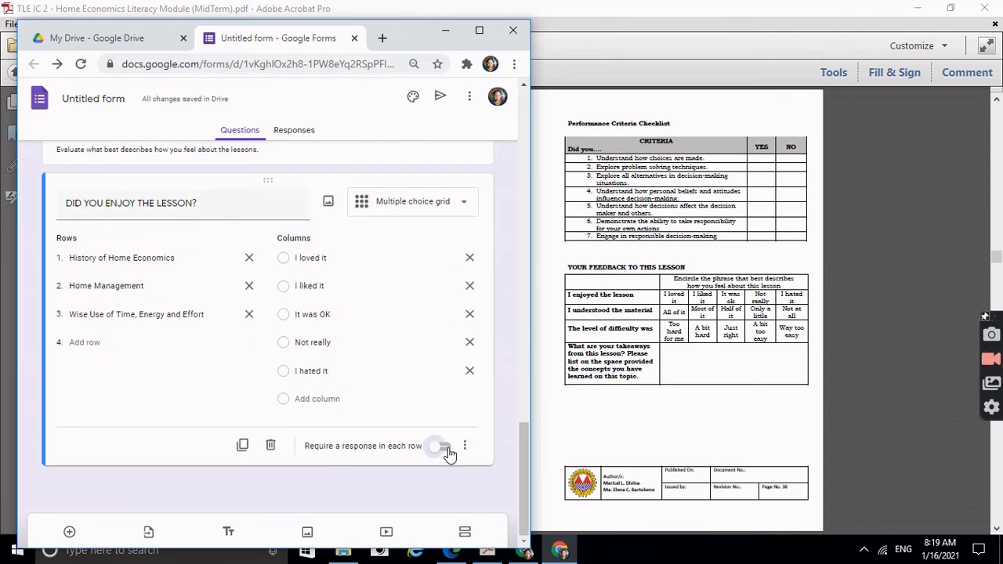
Duplicate the lesson enjoyment grid and title the copy "DID YOU UNDERSTAND THE MATERIAL?"
left_click(242, 445)
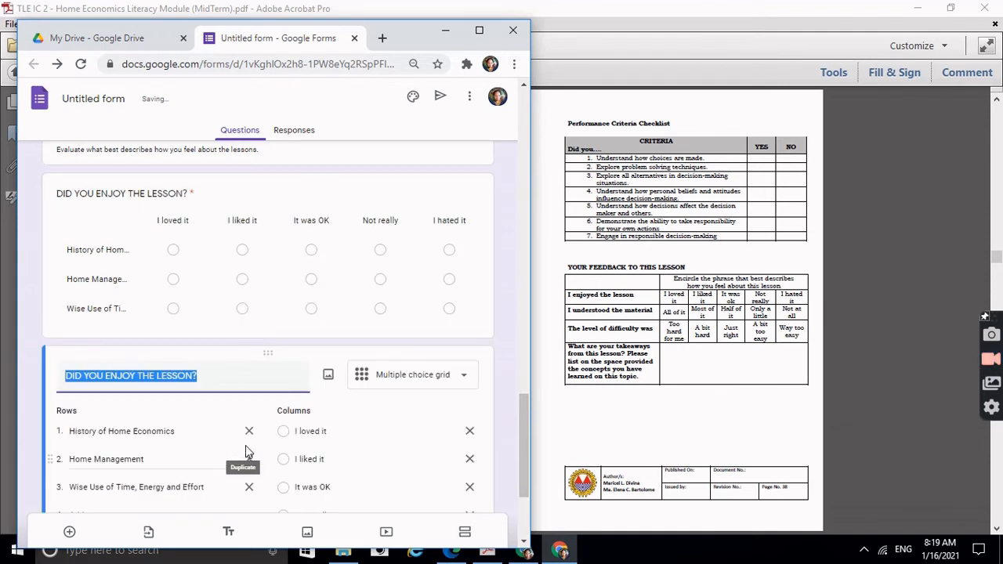
left_click(107, 370)
key("shift+End")
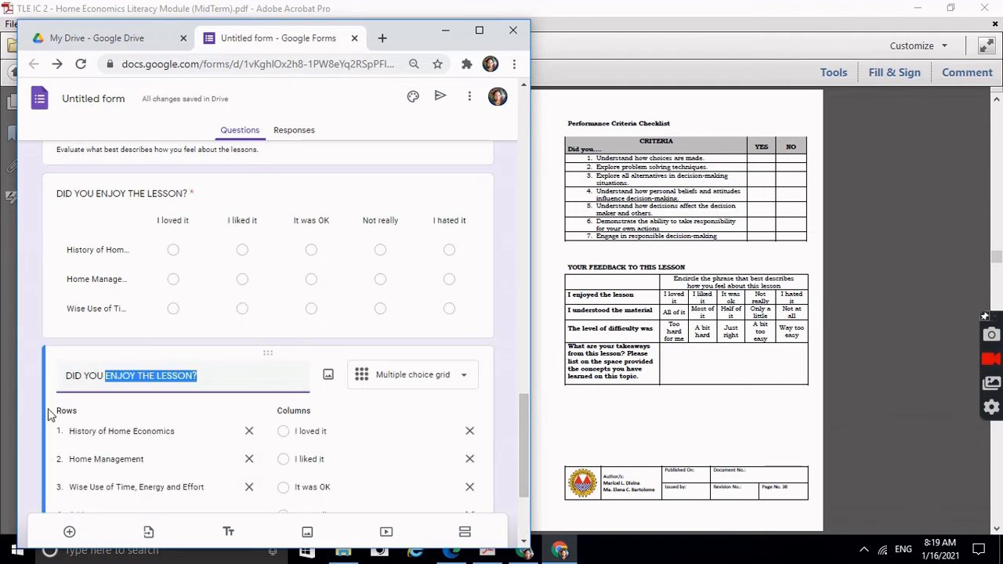
type("UNDERSTA")
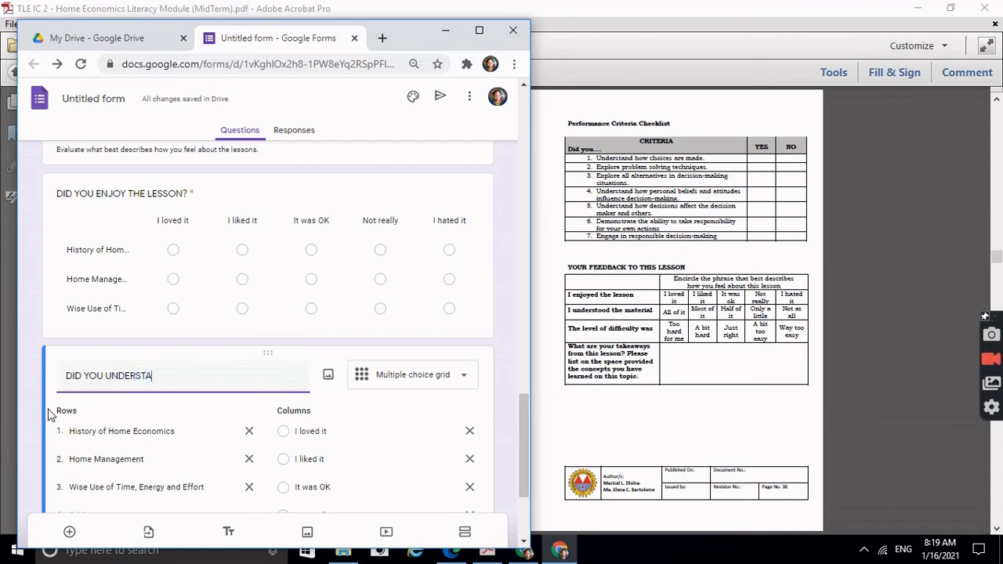
type("ND THE MATERIAL?")
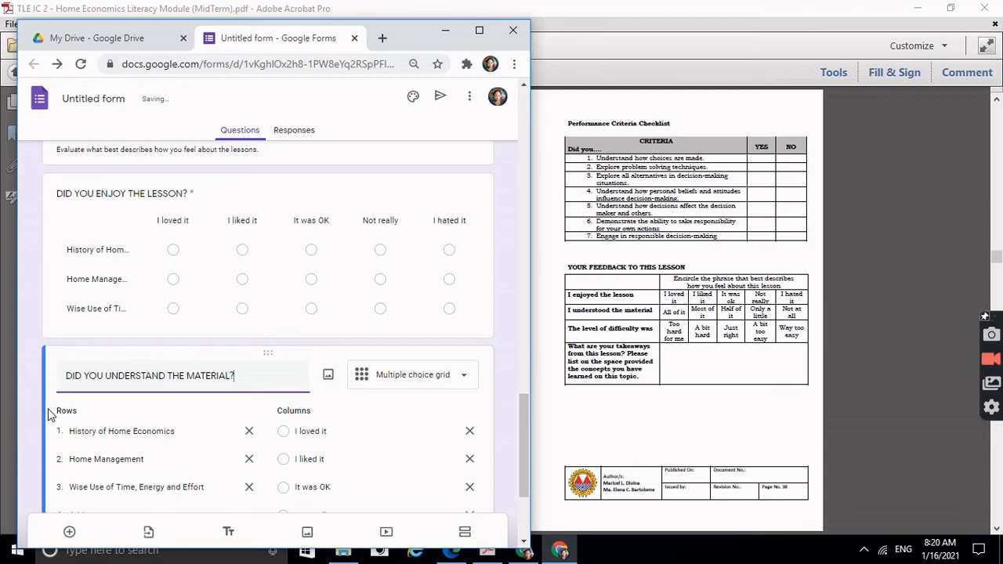
Rename the copied grid's columns "All of it", "Most of it", "Half of it", "Only a little" and "Not at all", and remove the extra sixth column
scroll(342, 440, "down", 3)
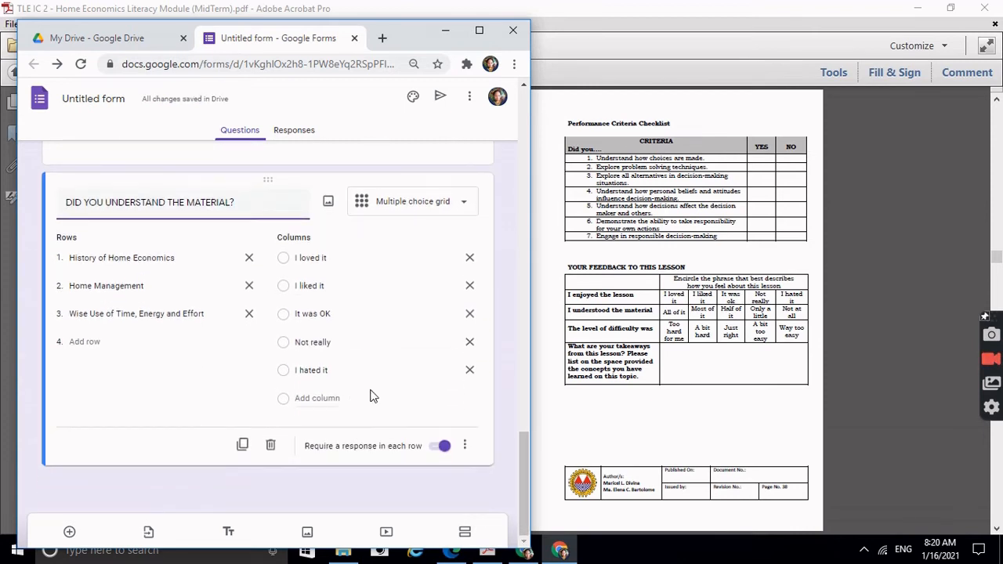
left_click(355, 257)
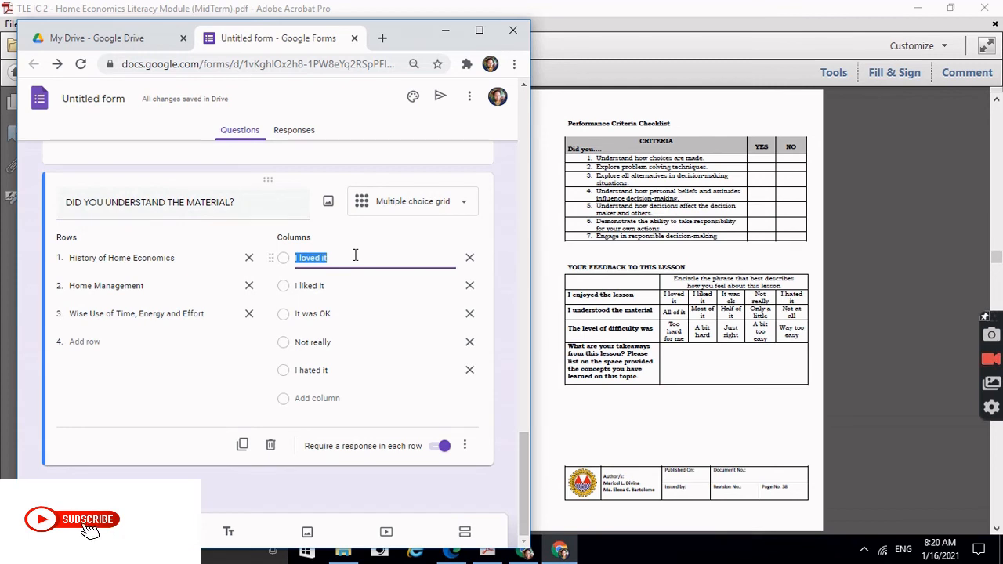
type("All of it")
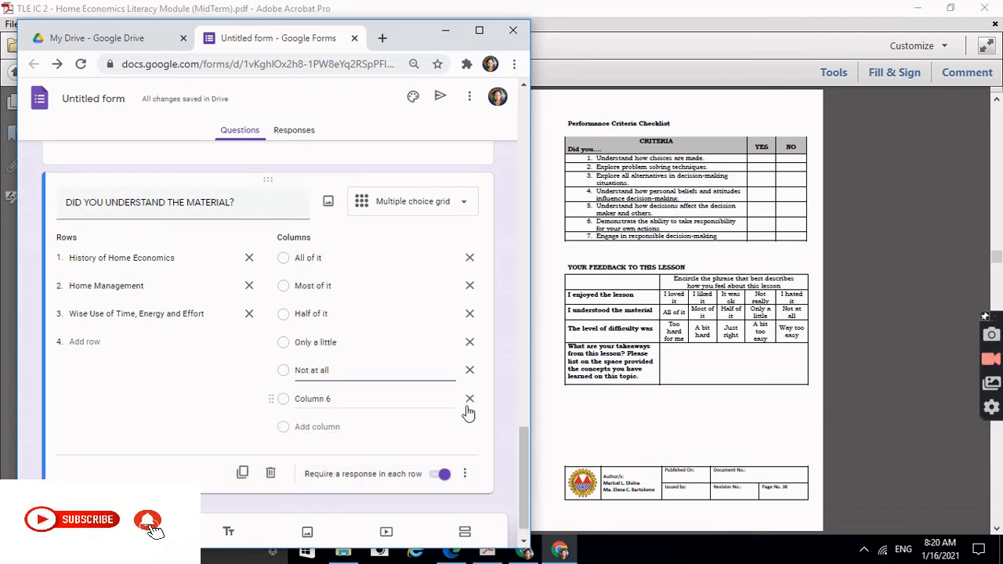
left_click(477, 400)
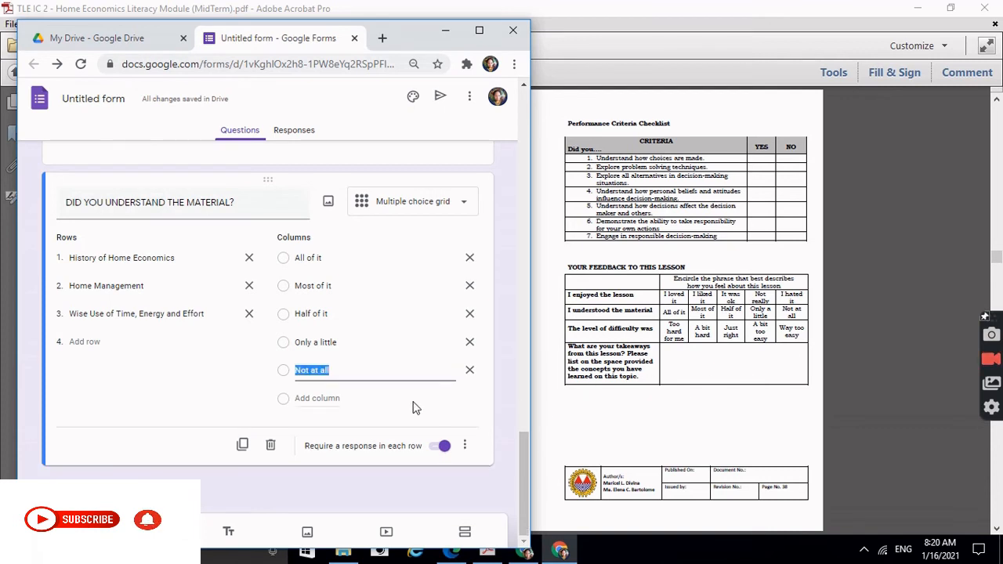
Duplicate the material understanding grid and title the copy "HOW WOULD YOU RATE THE LEVEL OF DIFFICULTY?"
left_click(241, 443)
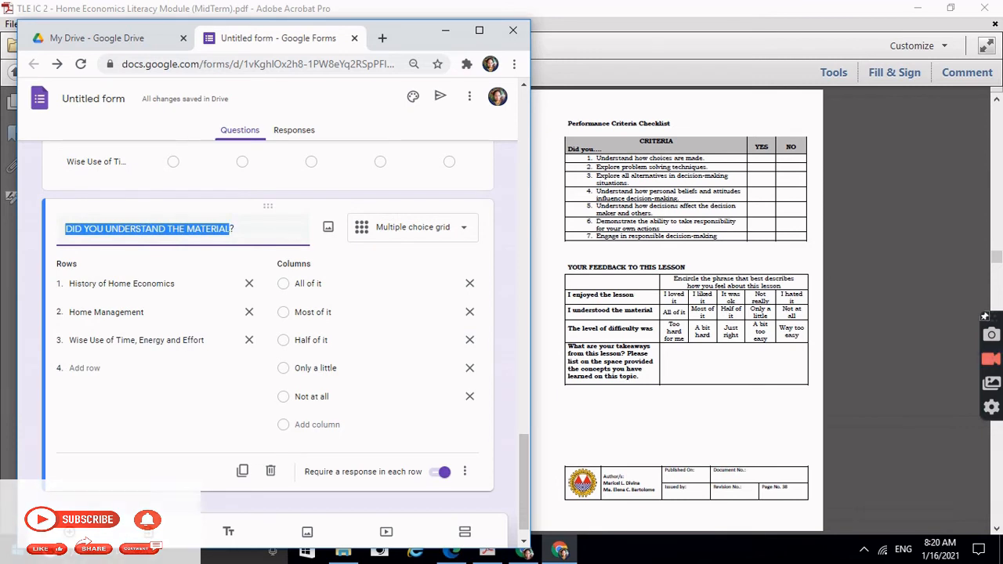
type("HOW WOULD D?")
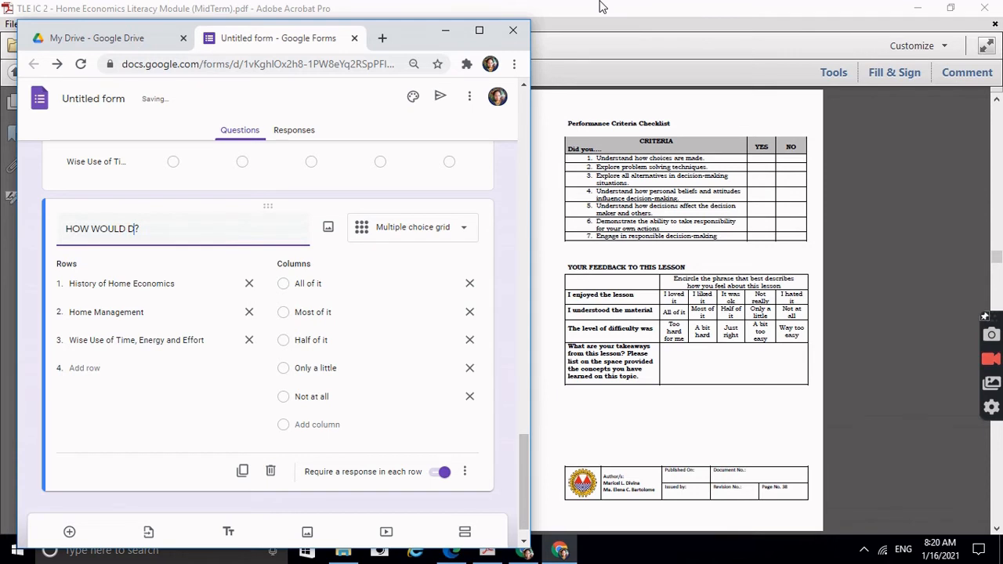
type("YOU")
key("BackSpace")
key("BackSpace")
key("BackSpace")
key("BackSpace")
type("YOU RATE THE E")
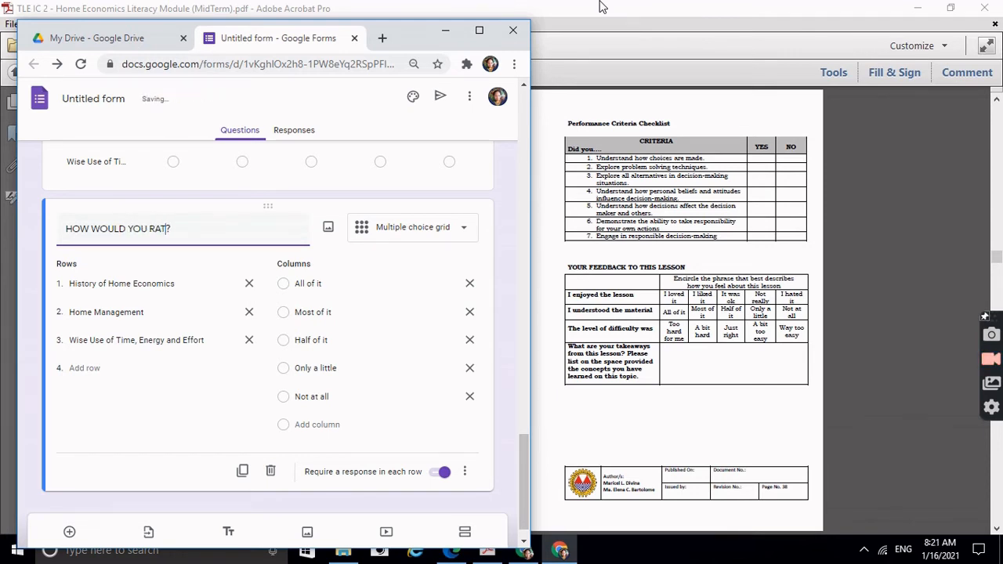
key("BackSpace")
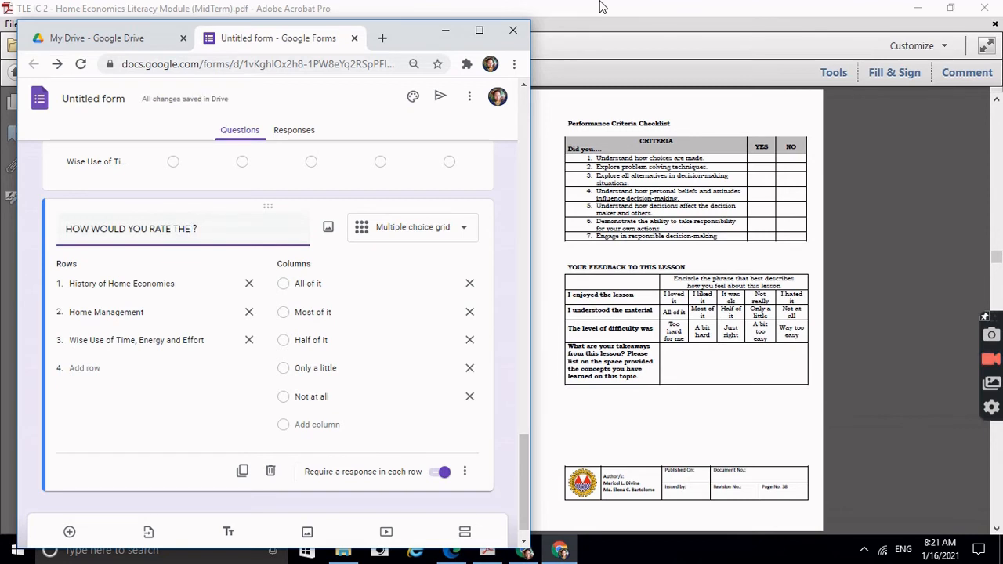
type("LEVEL OF DIFFIVU")
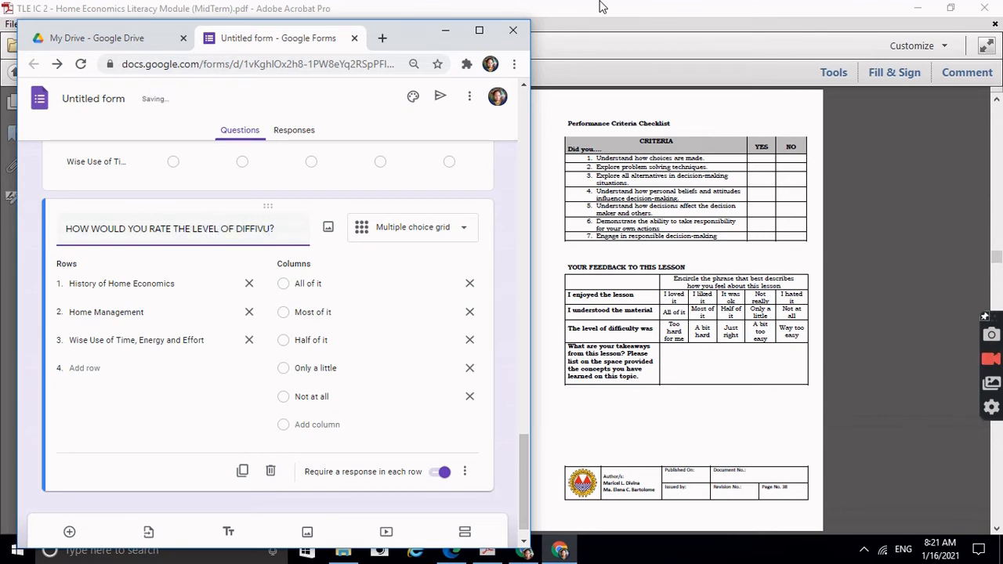
key("BackSpace")
key("BackSpace")
type("CULTY")
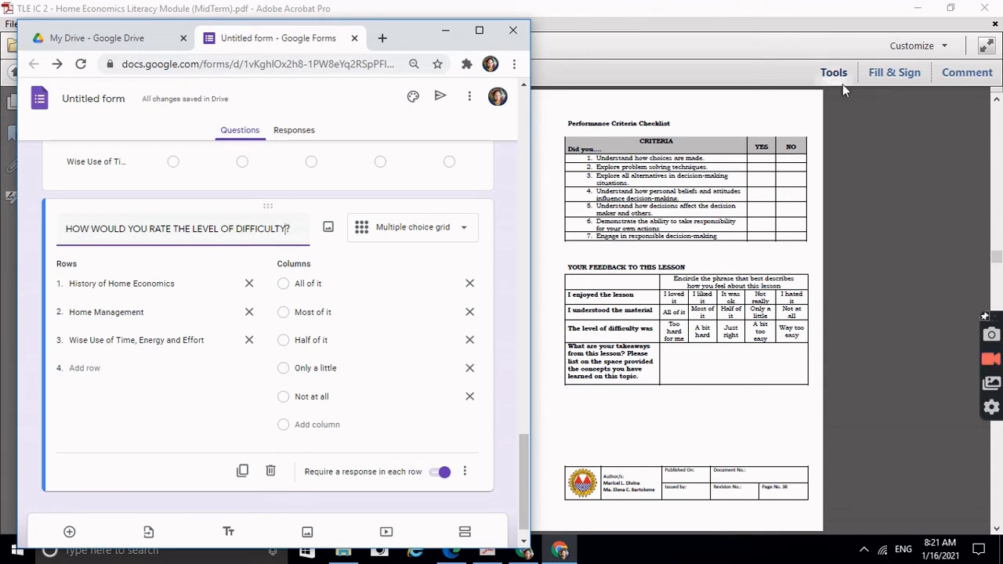
Rename the difficulty grid's columns "Too hard for me", "A bit hard", "Just right", "A bit too easy" and "Way to easy"
left_click(396, 287)
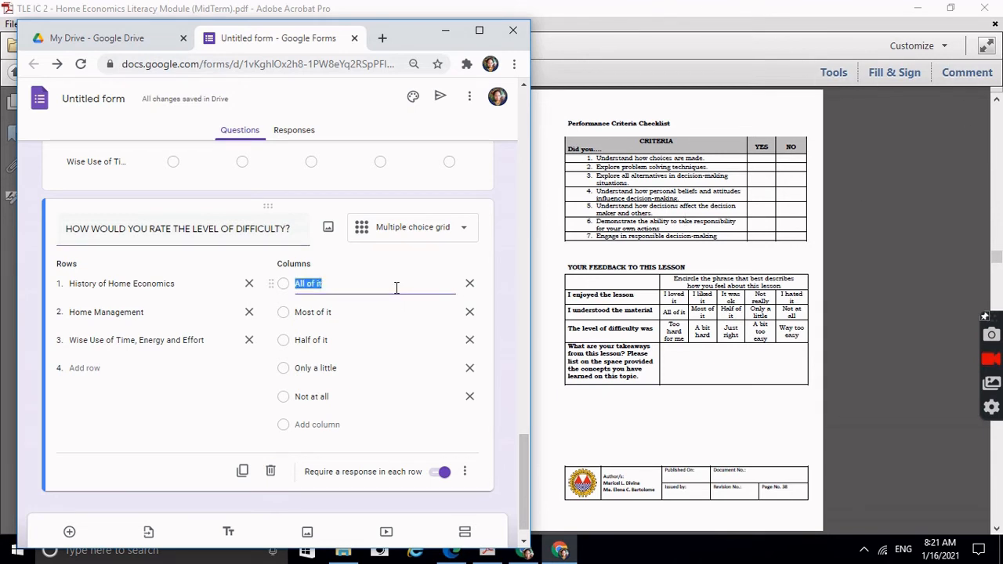
type("Too hard for me")
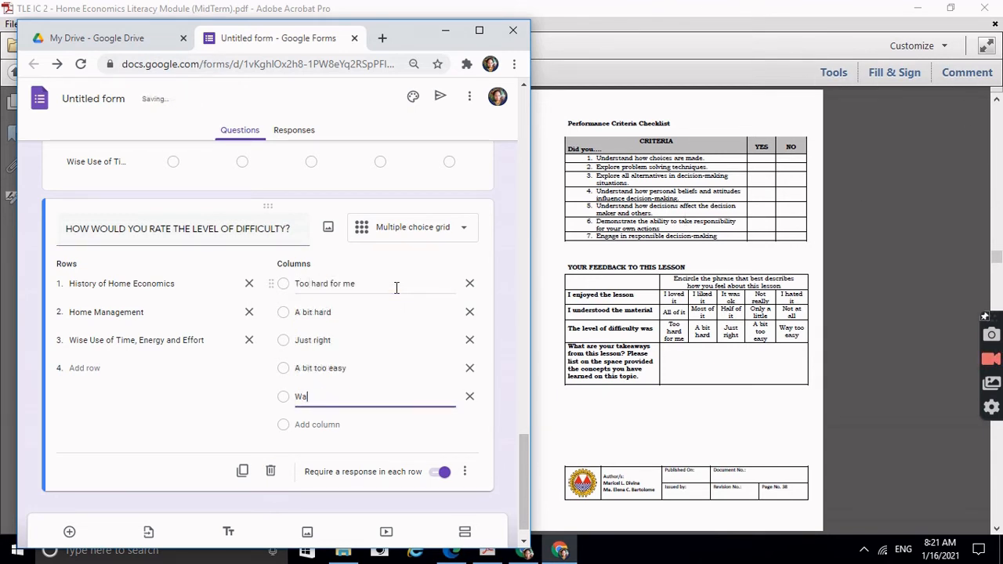
type("y to easy")
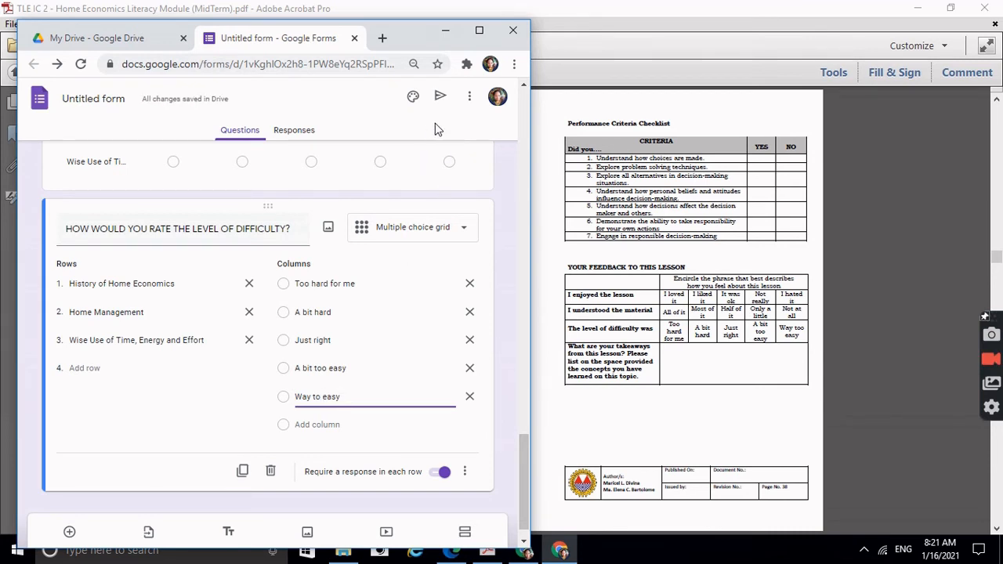
Preview the form, review every section from the name fields through the difficulty grid, and close the preview
left_click(467, 98)
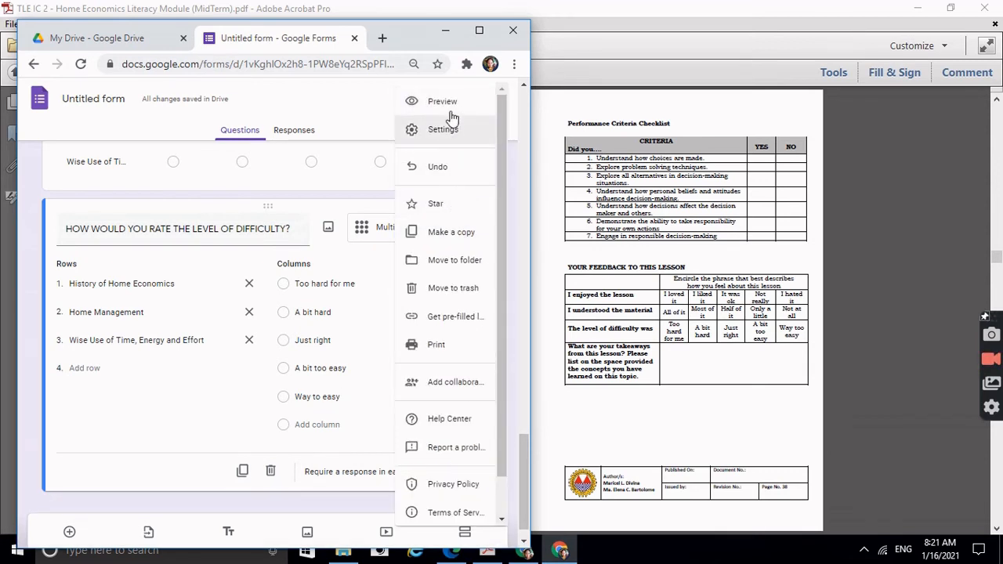
left_click(451, 109)
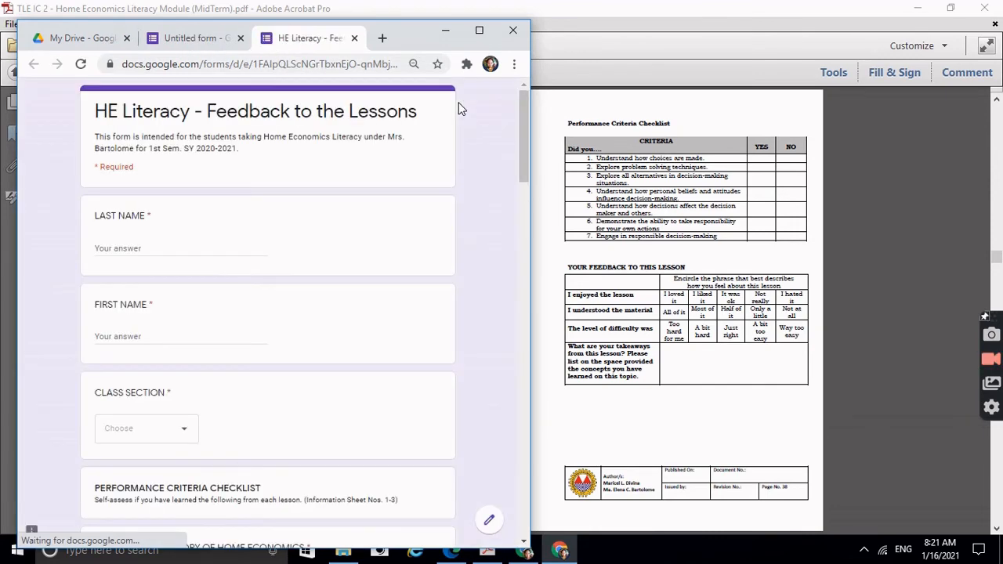
scroll(469, 229, "down", 5)
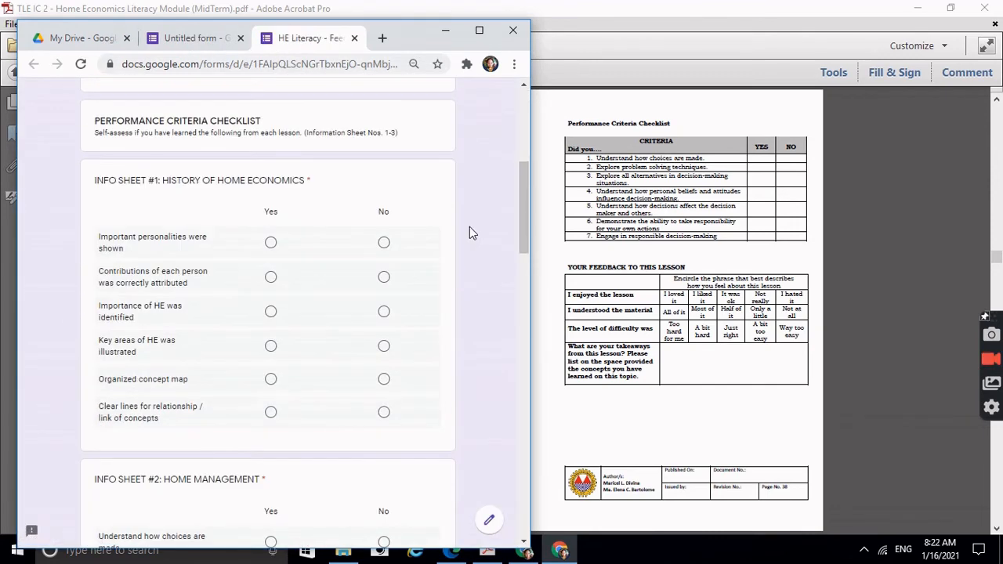
scroll(469, 230, "down", 4)
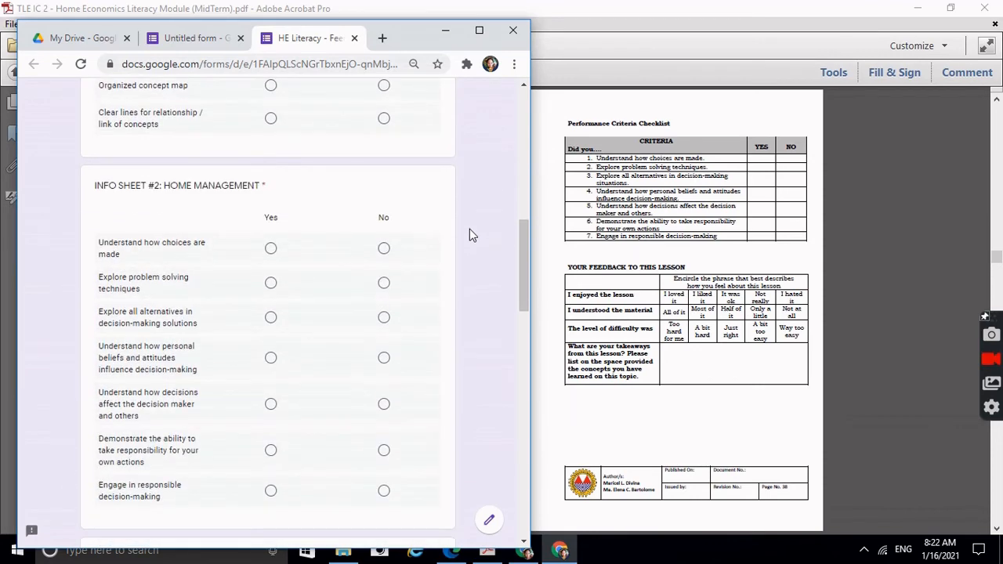
scroll(469, 229, "down", 5)
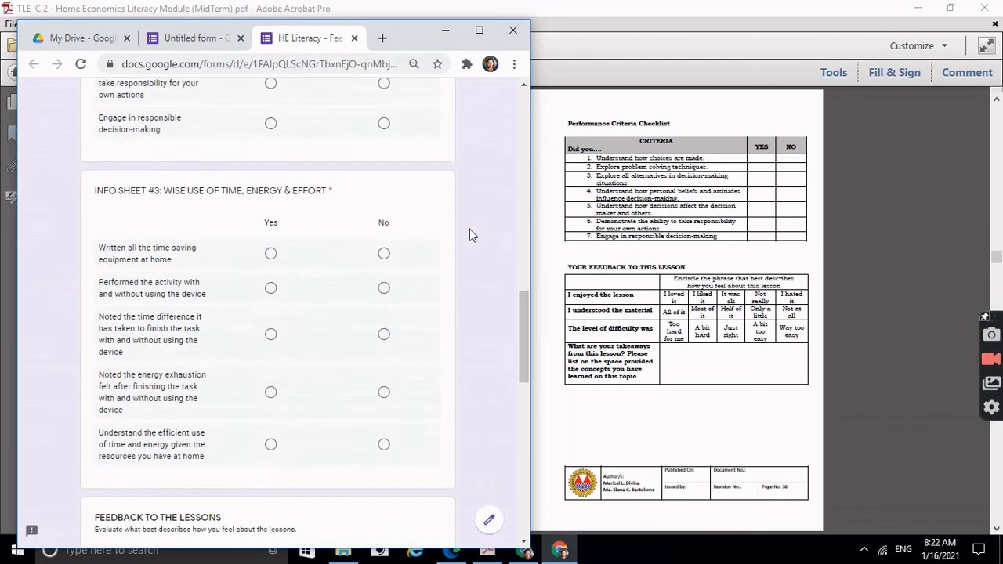
scroll(469, 228, "down", 5)
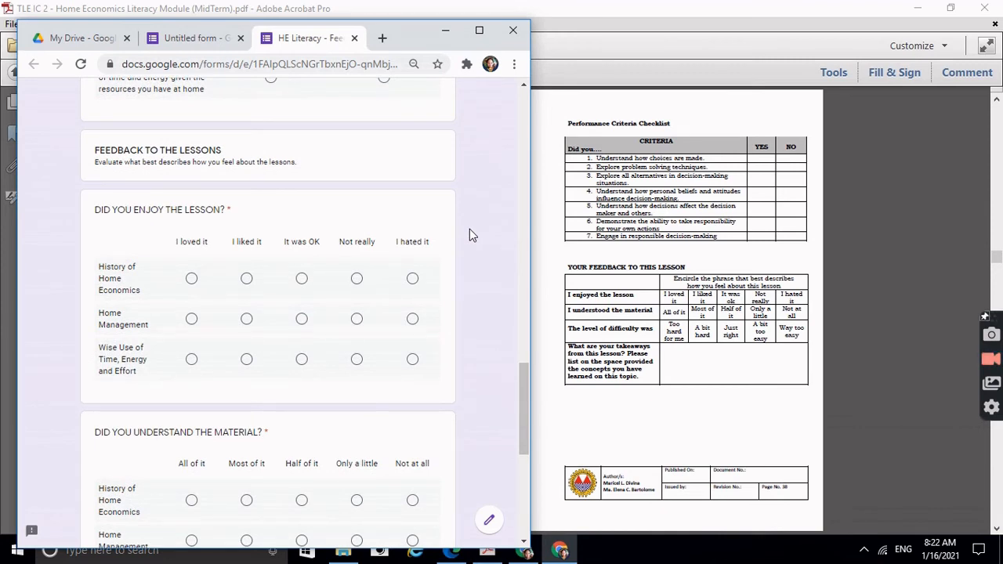
scroll(469, 228, "down", 1)
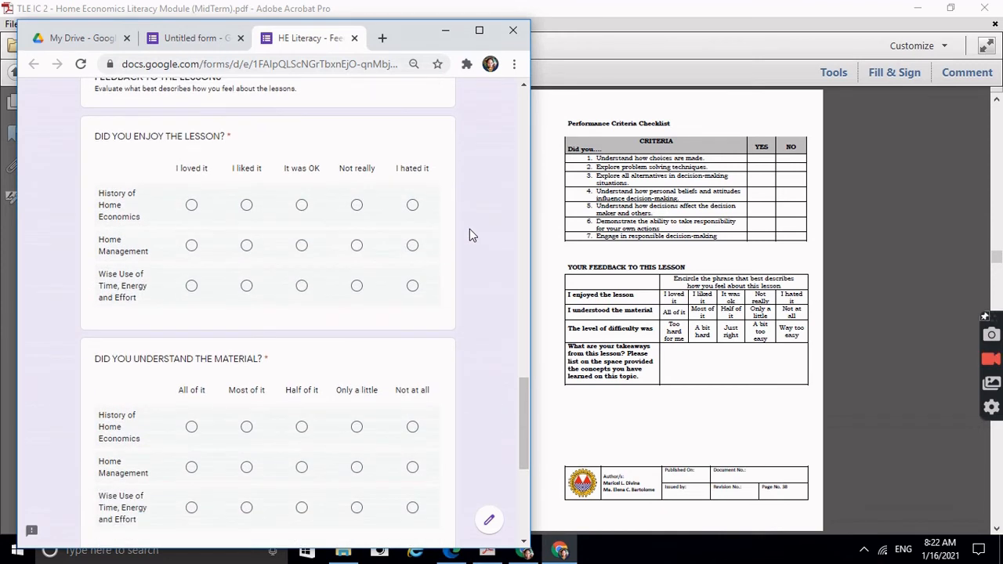
scroll(469, 229, "down", 1)
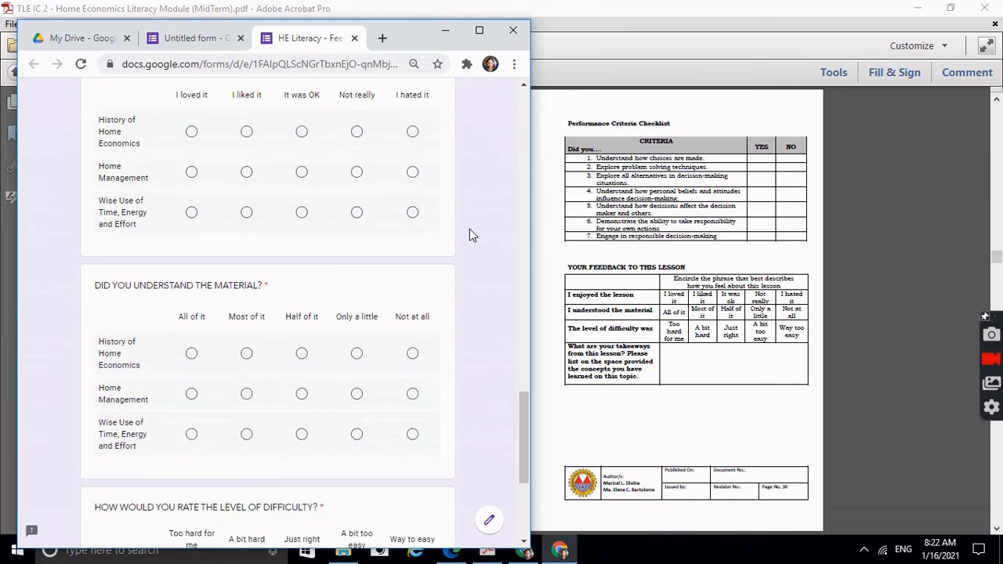
scroll(469, 229, "down", 4)
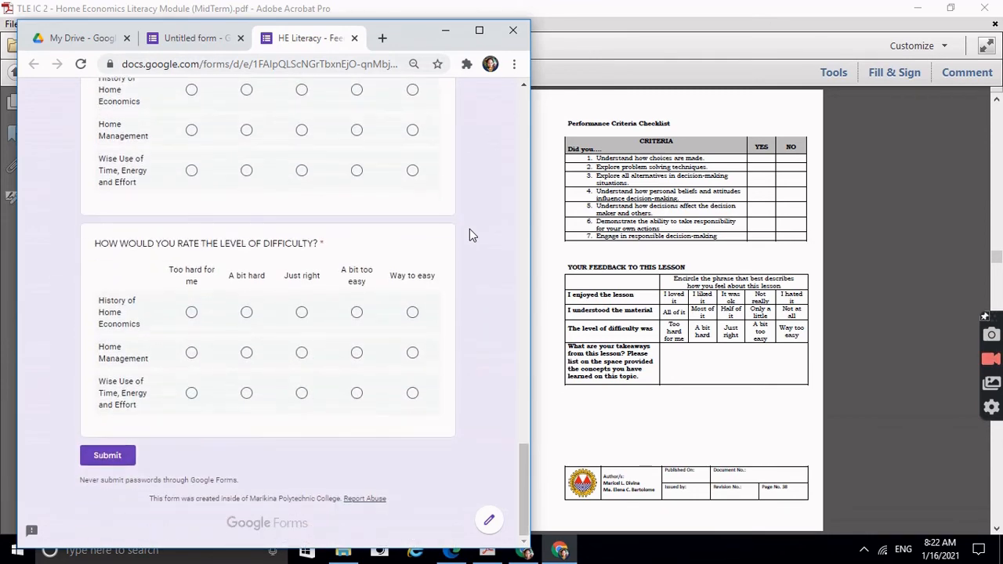
left_click(354, 37)
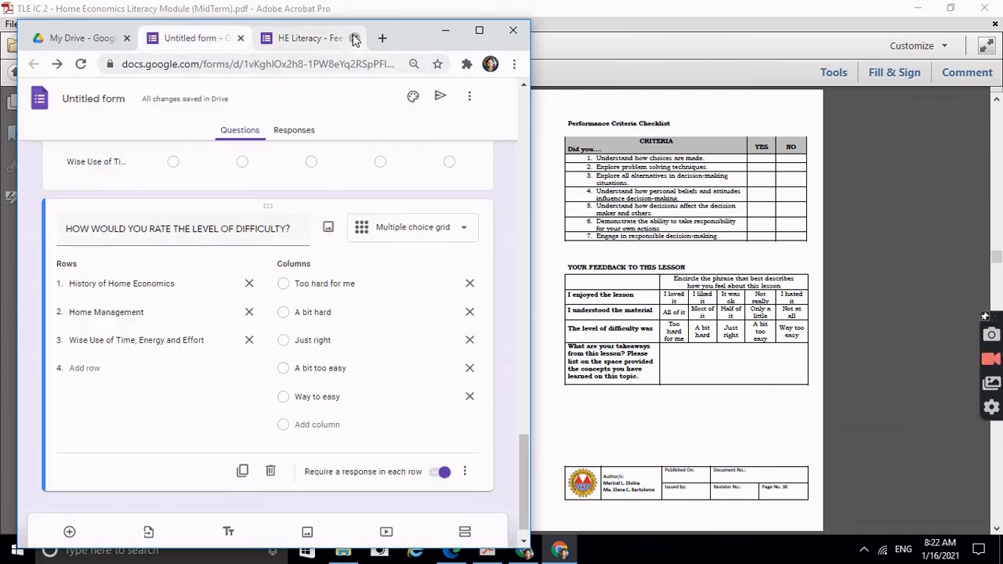
Add a title and description block below the difficulty grid and title it "TAKEAWAYS FROM THE LESSONS"
left_click(228, 531)
type("TA")
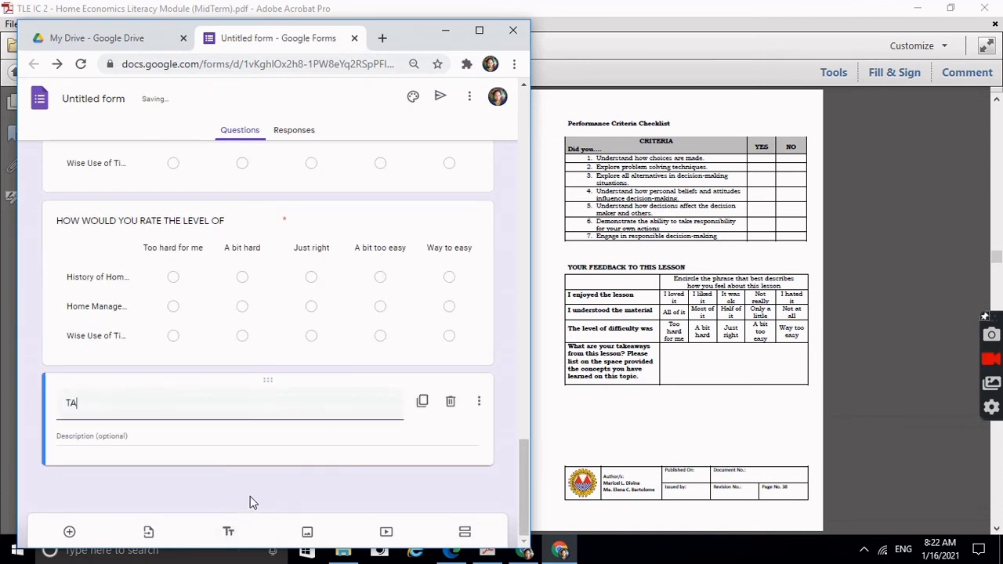
type("KEAWAYS FR")
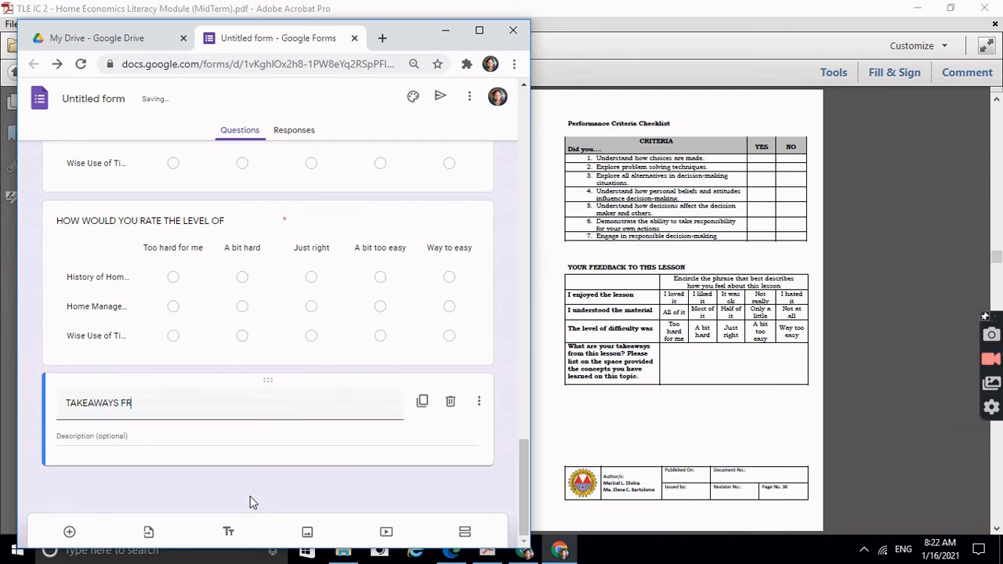
type("OM THE LESSONS")
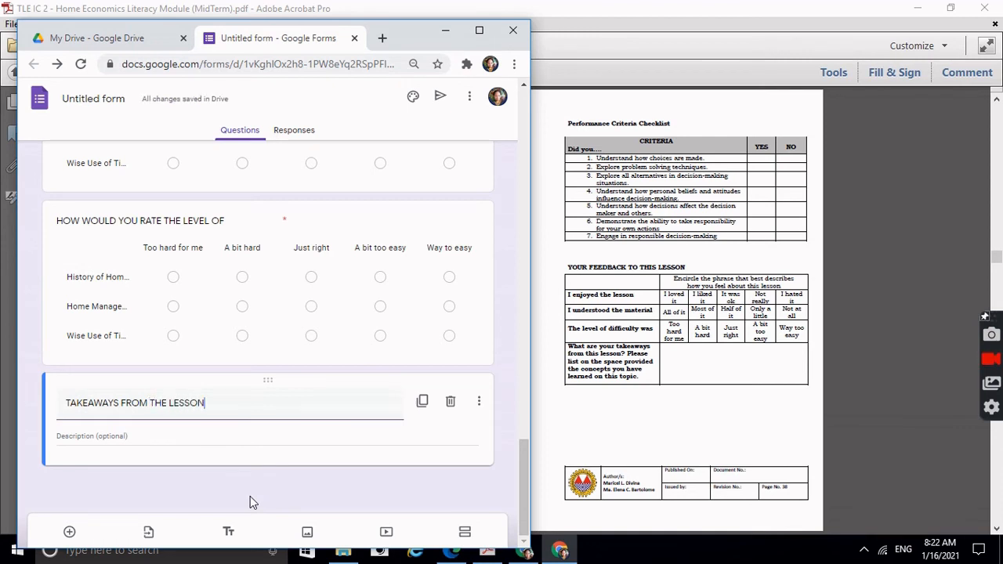
Copy the takeaways question and instruction from the module PDF in Adobe Acrobat and paste them as the takeaways block's description in the form
left_click(251, 438)
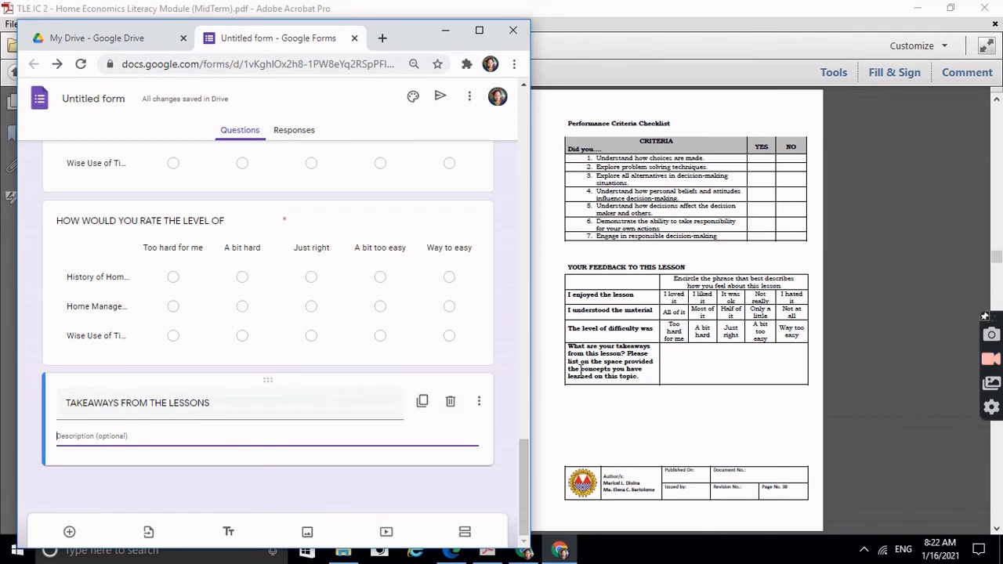
left_click_drag(569, 341, 635, 380)
key("ctrl+c")
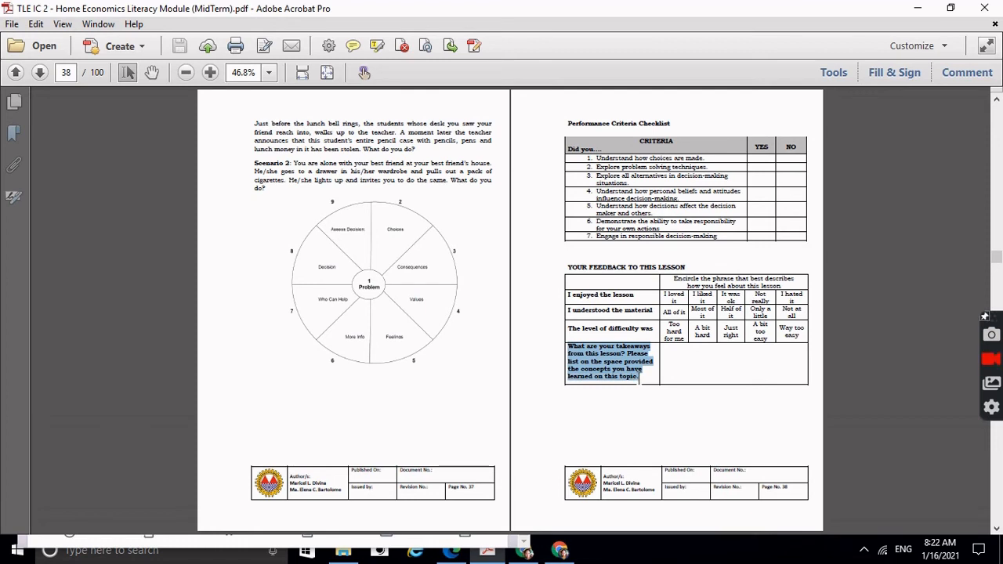
left_click(559, 550)
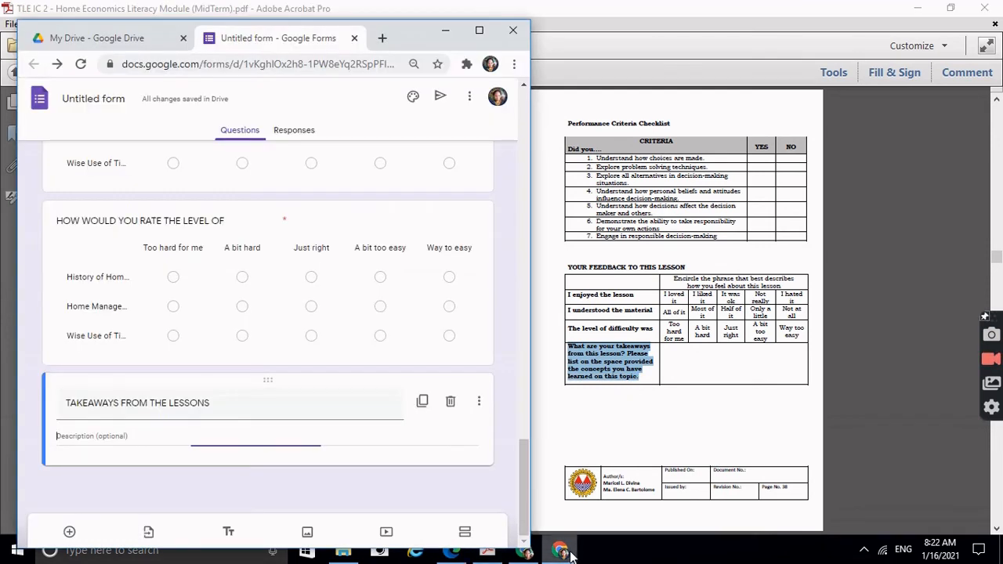
key("ctrl+v")
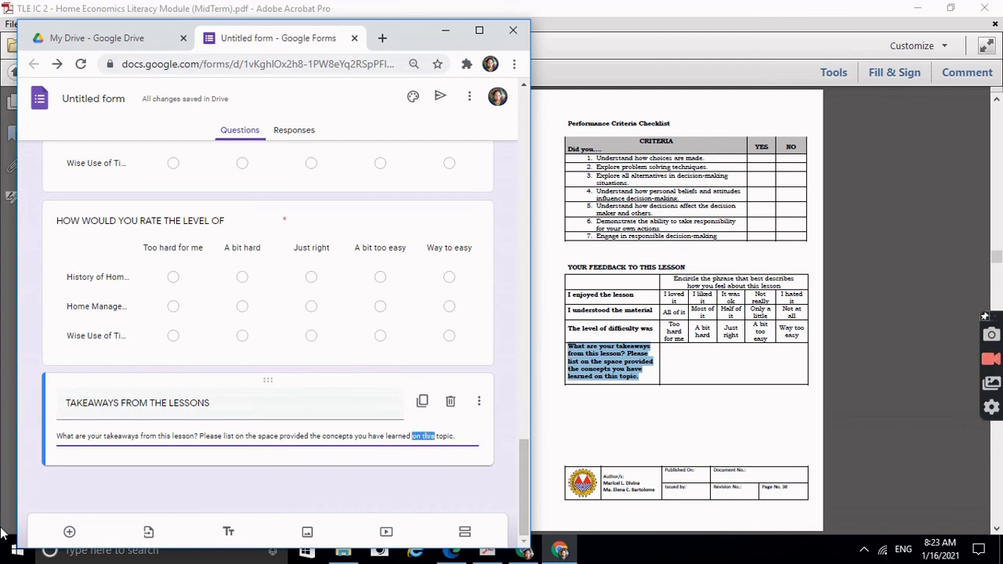
Replace "on this" with "for each" before "topic" in the takeaways description
type("FO")
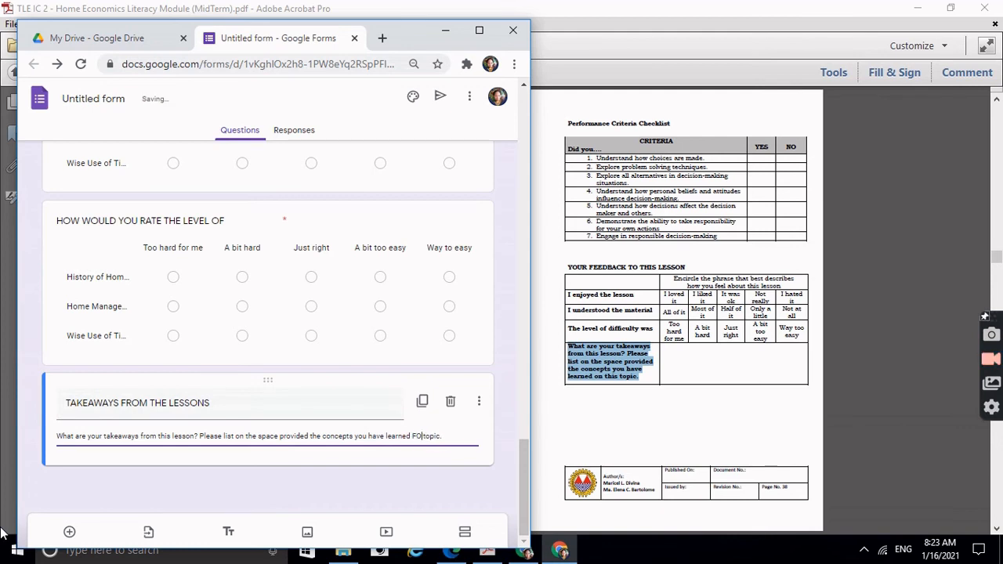
key("BackSpace")
key("BackSpace")
type("for each")
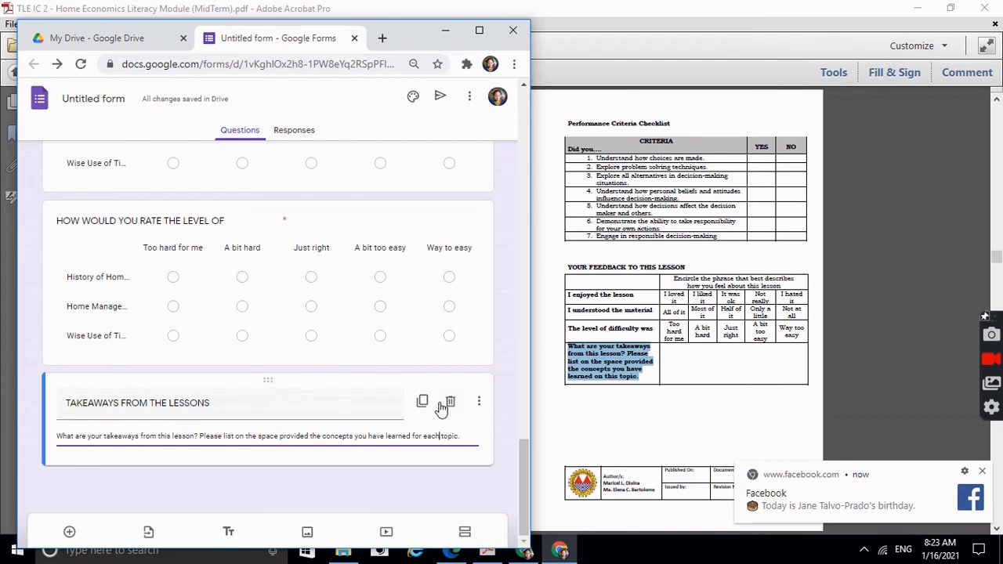
Add a required Paragraph question titled "HISTORY OF HOME ECONOMICS" below the takeaways block
left_click(69, 532)
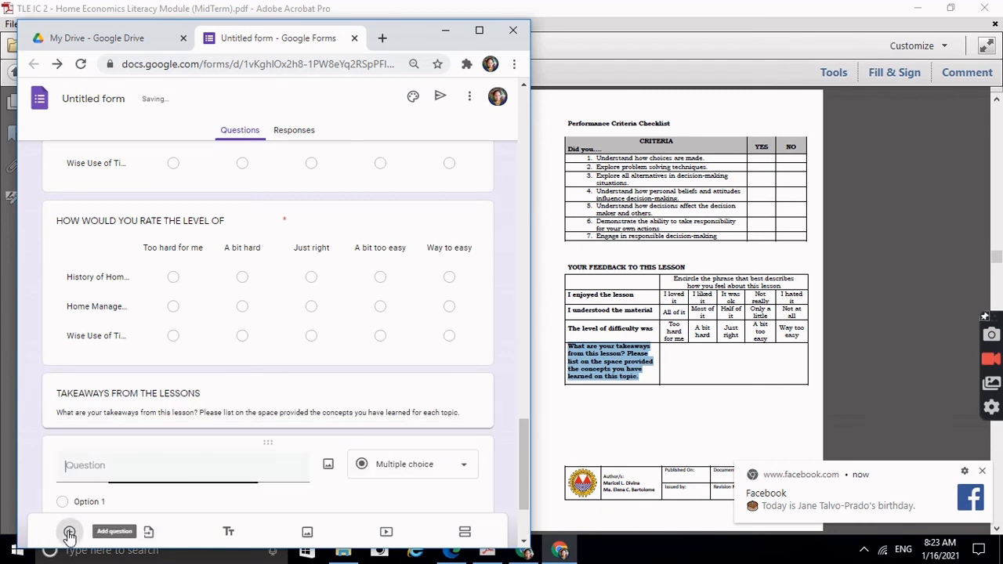
left_click(375, 467)
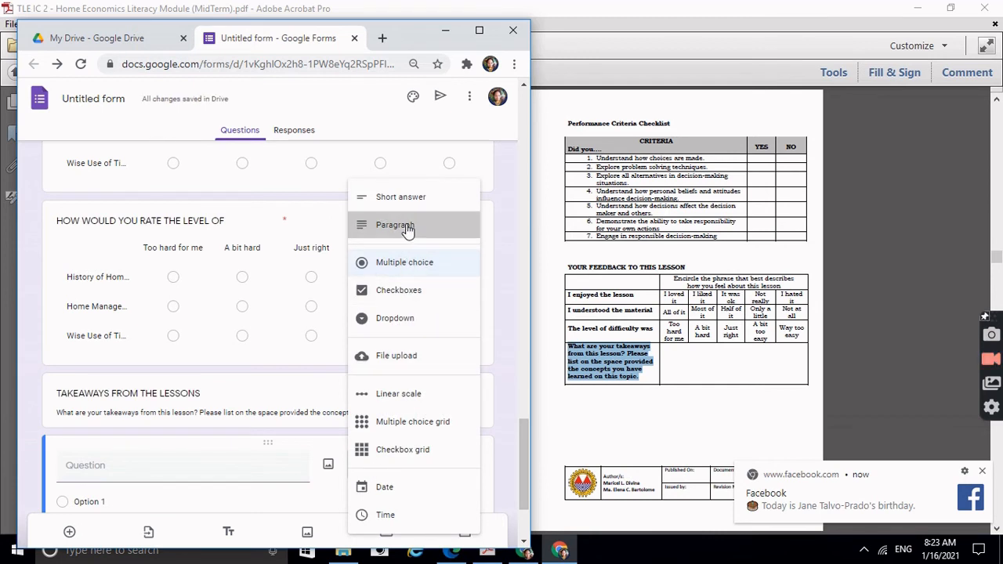
left_click(399, 226)
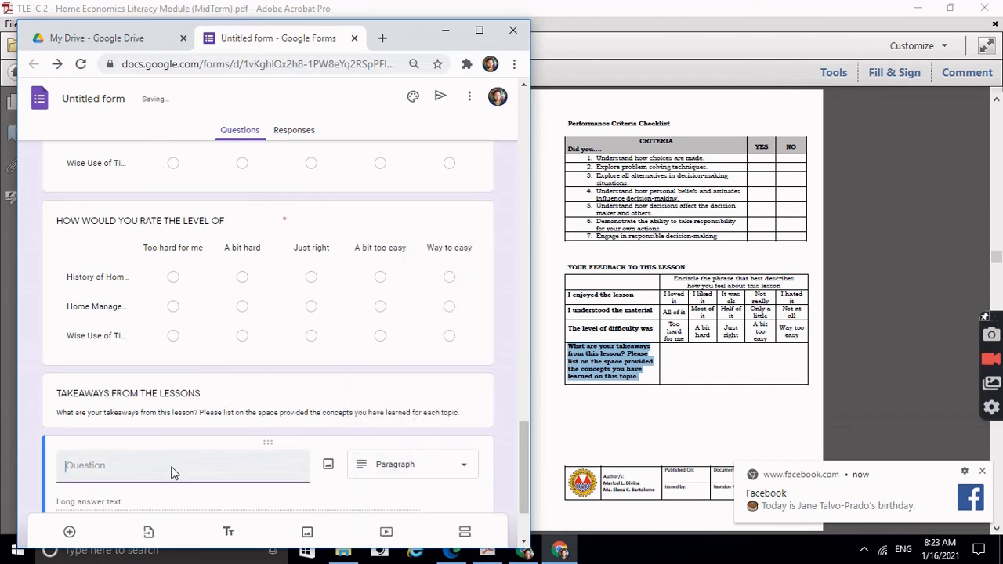
type("HISTORY OF H")
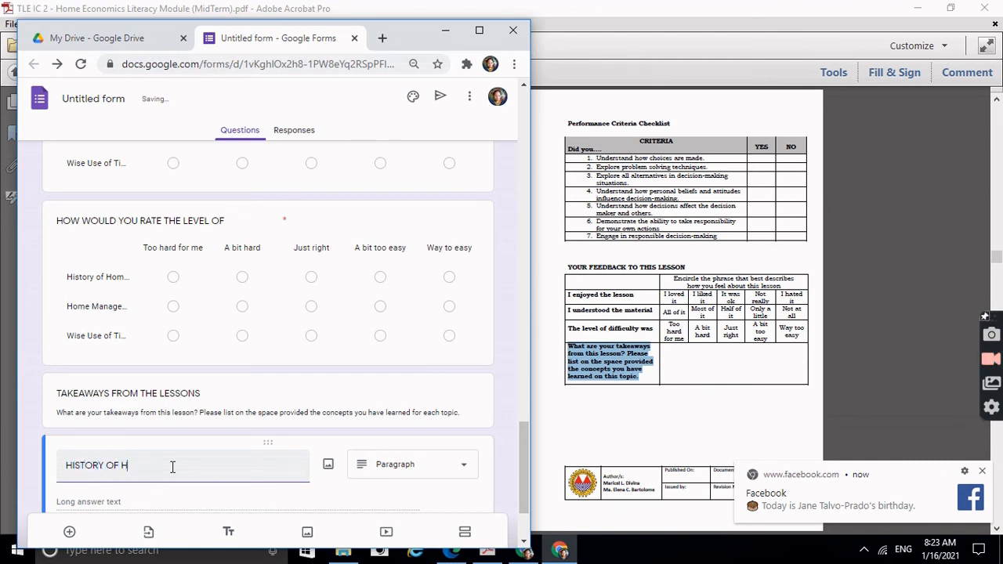
type("OME ECONOM")
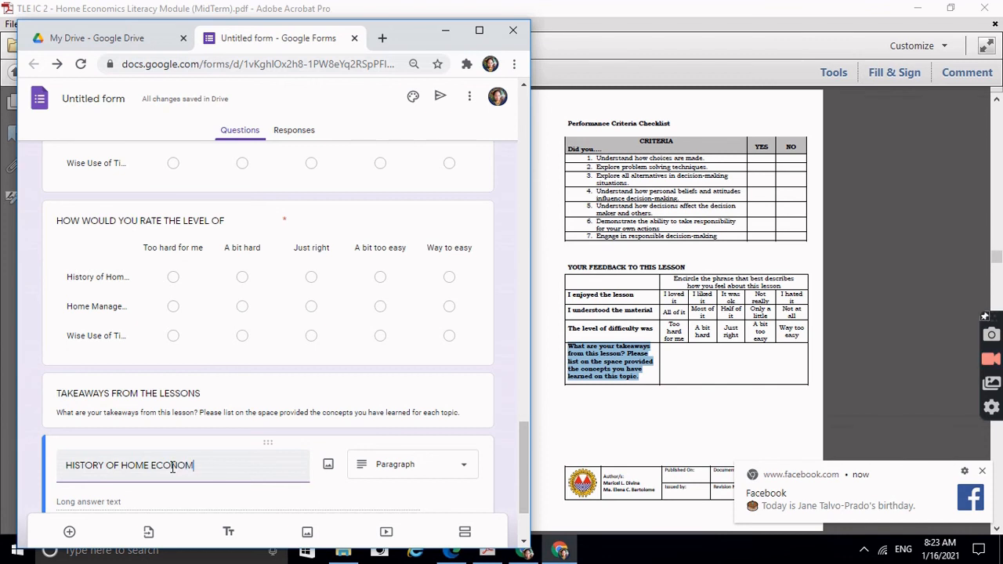
type("ICS")
scroll(217, 472, "down", 2)
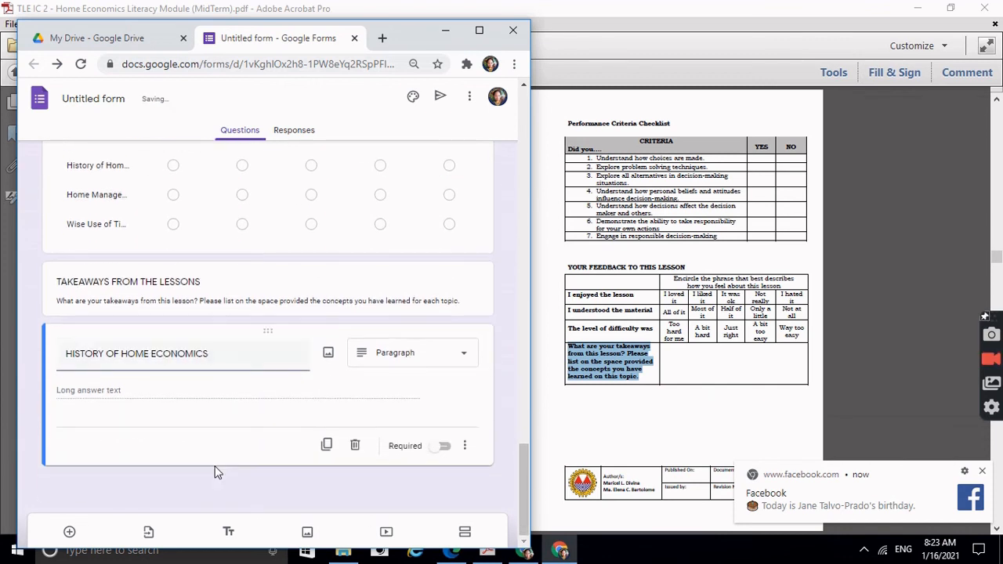
left_click(444, 446)
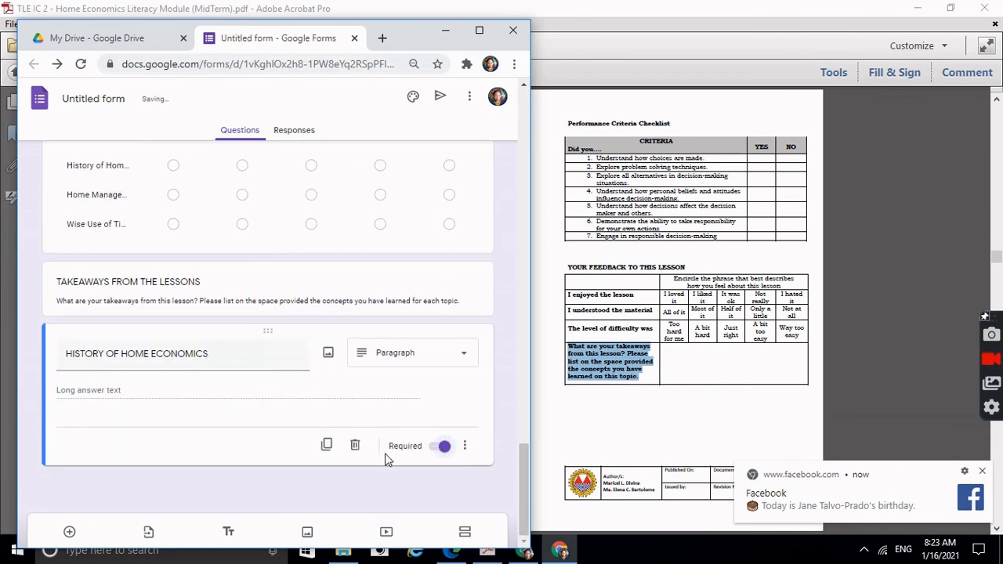
Duplicate the History of Home Economics paragraph question and title the copy "HOME MANAGEMENT"
left_click(327, 445)
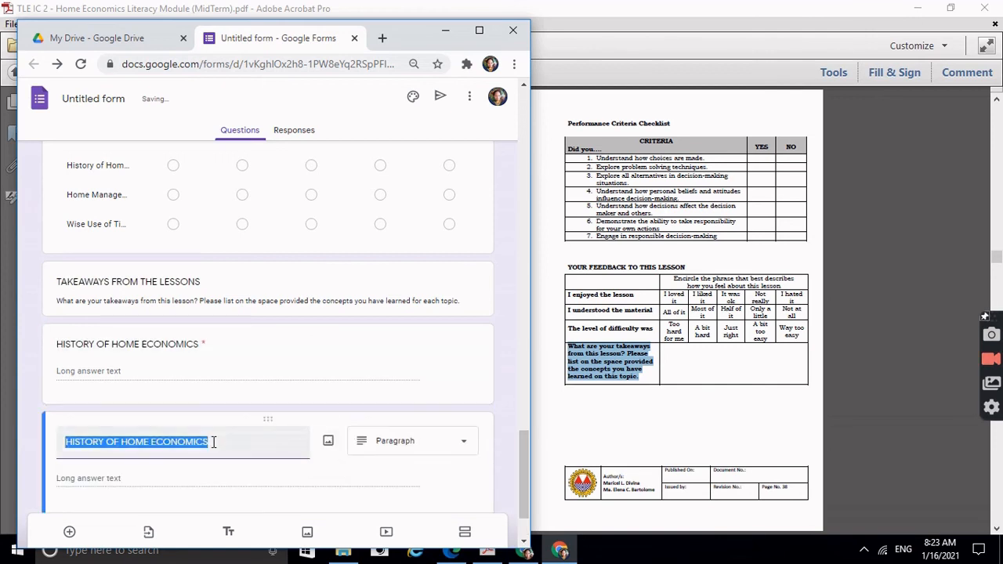
type("HOME AMNA")
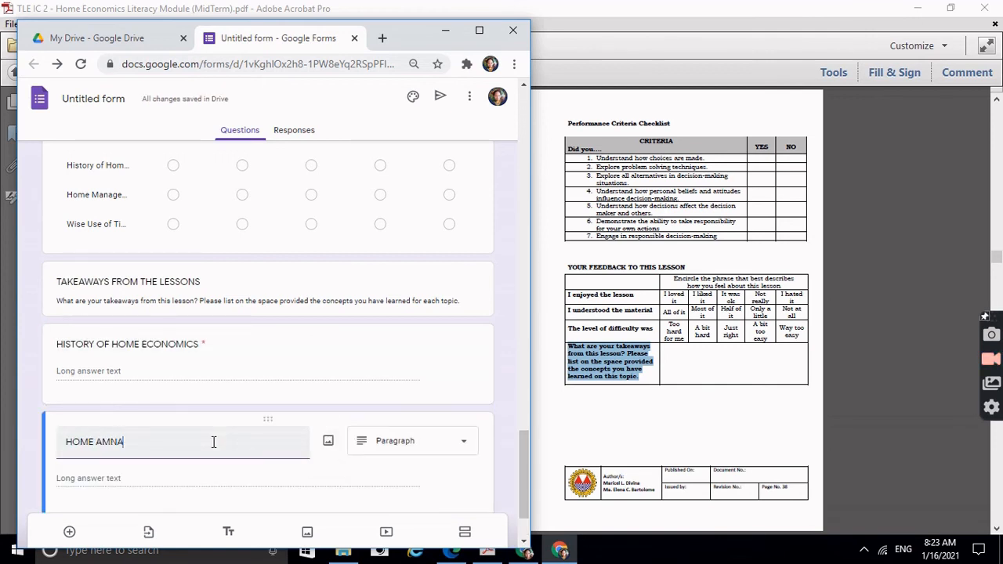
key("BackSpace")
key("BackSpace")
key("BackSpace")
key("BackSpace")
type("MA")
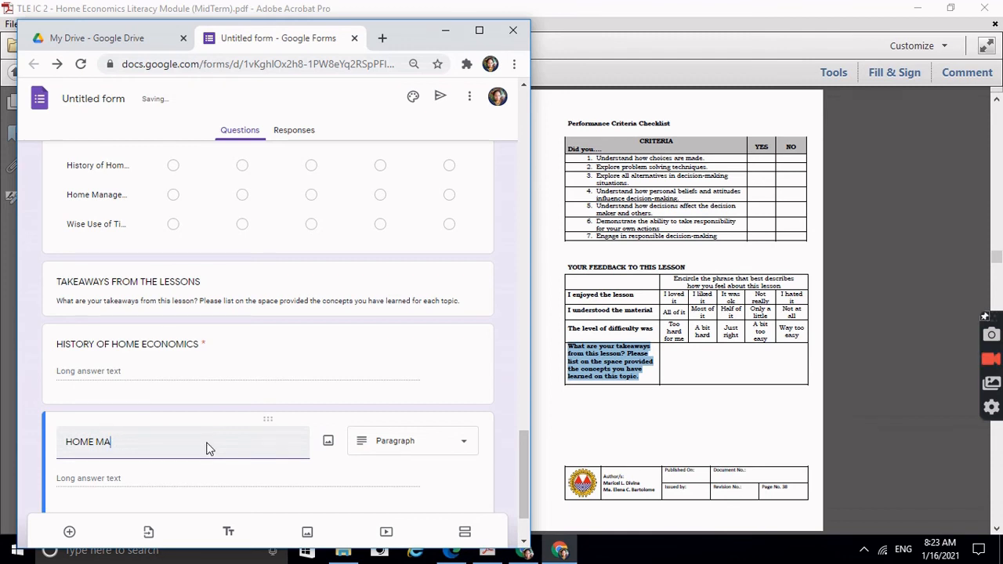
type("ANNAGEMENT")
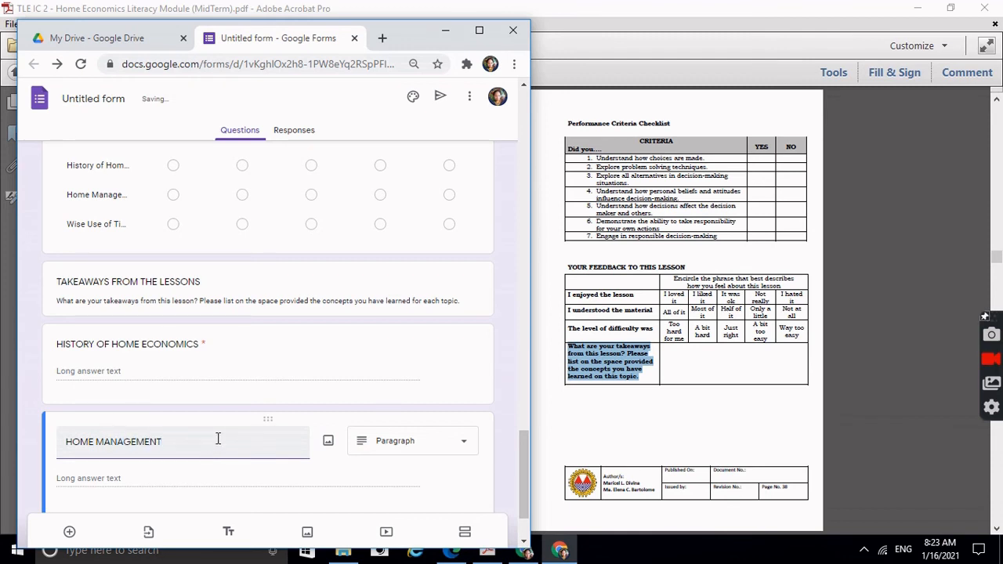
Add another question below Home Management and title it "WISE USE OF TIME, ENERGY & EFFORT"
key("Return")
type("WISE USE O")
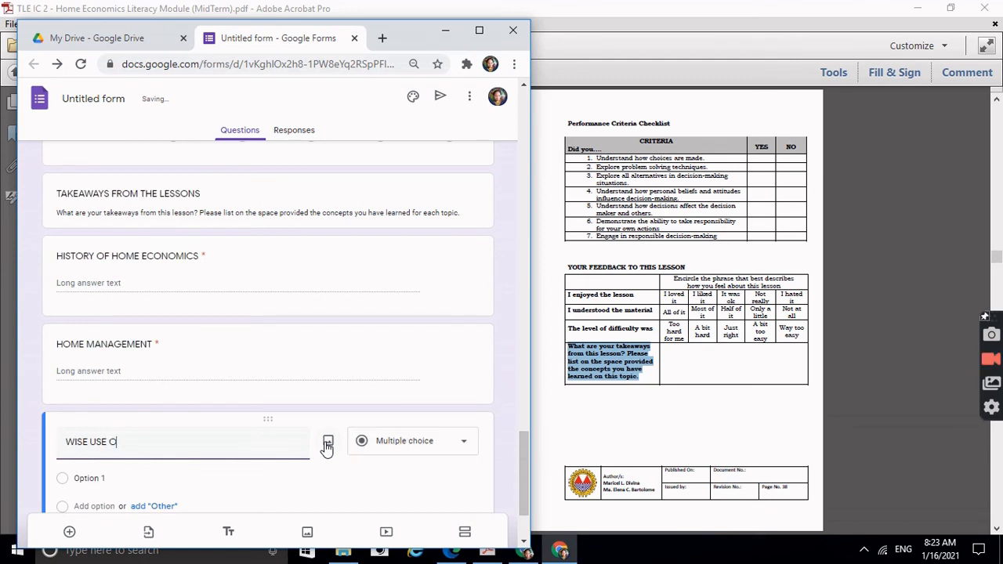
type("F TIME, ENERGY & EFFORT")
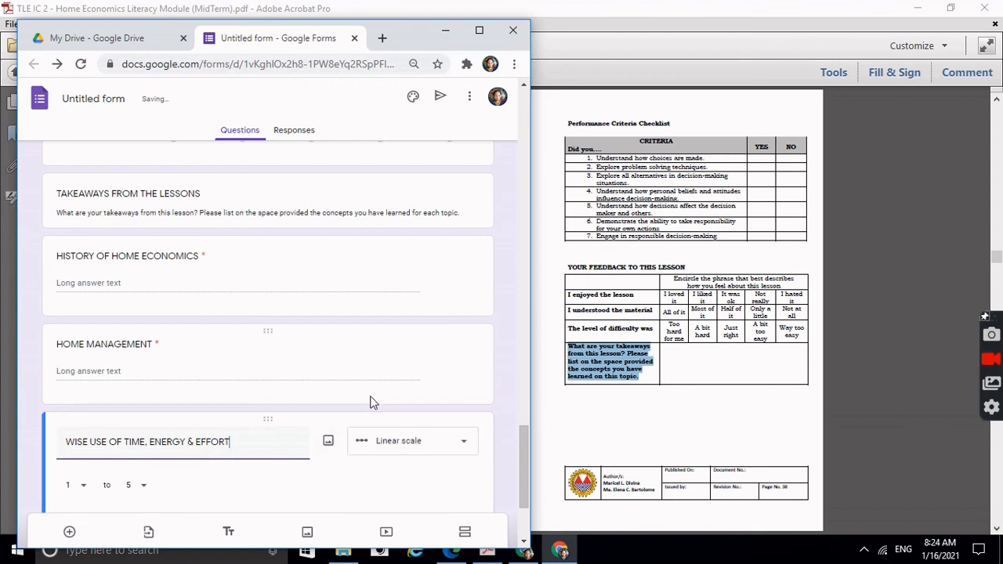
Change the "WISE USE OF TIME, ENERGY & EFFORT" question from a linear scale to the Paragraph type
left_click(462, 301)
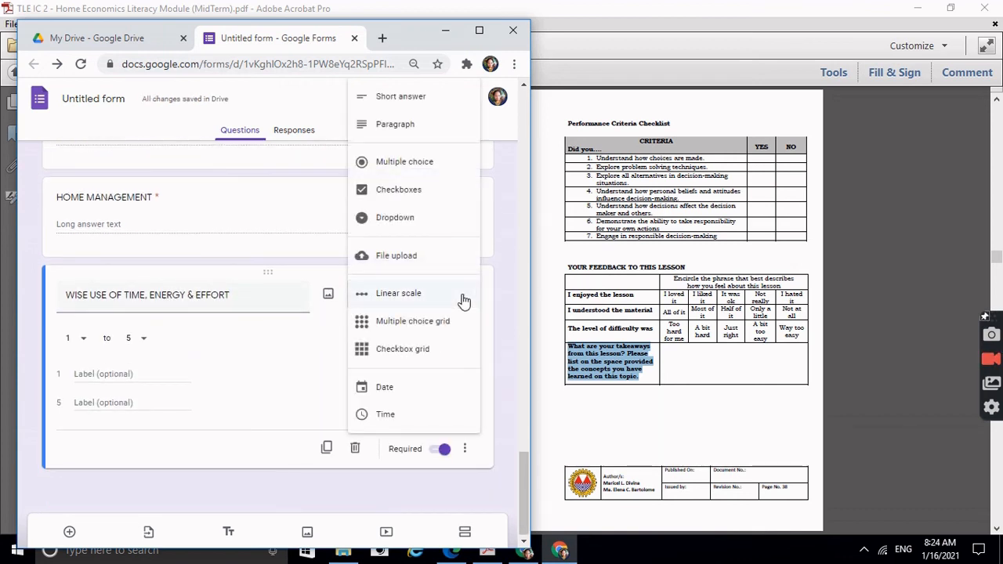
left_click(415, 123)
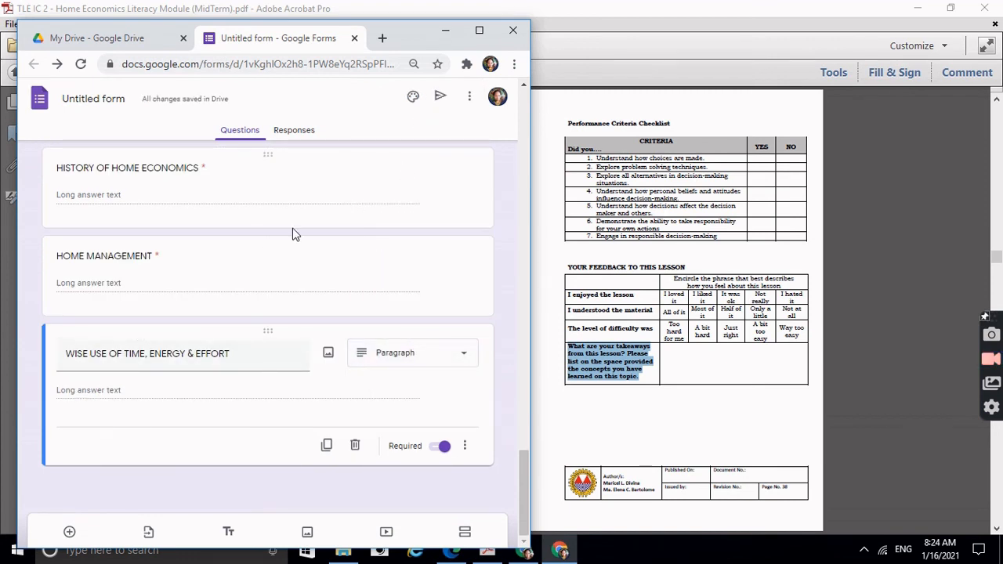
Preview the form as respondents see it, review every section from the student details through the takeaways, and close the preview
left_click(469, 97)
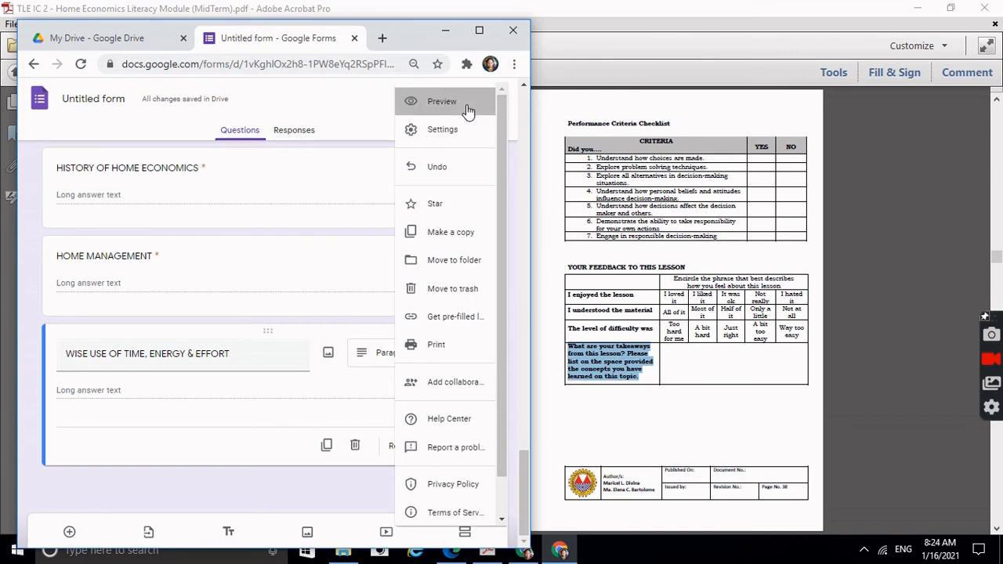
left_click(470, 105)
scroll(450, 192, "down", 3)
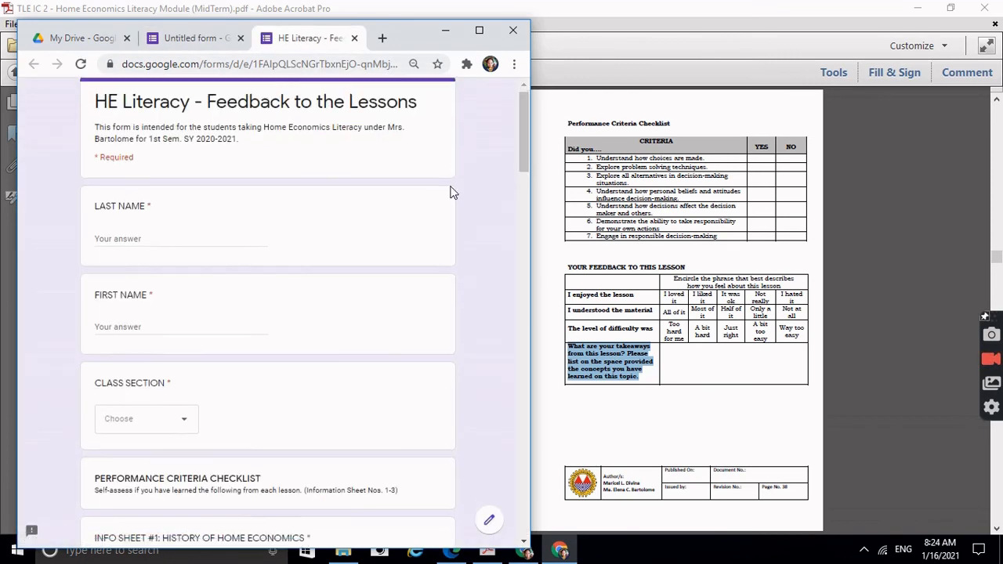
scroll(450, 192, "down", 10)
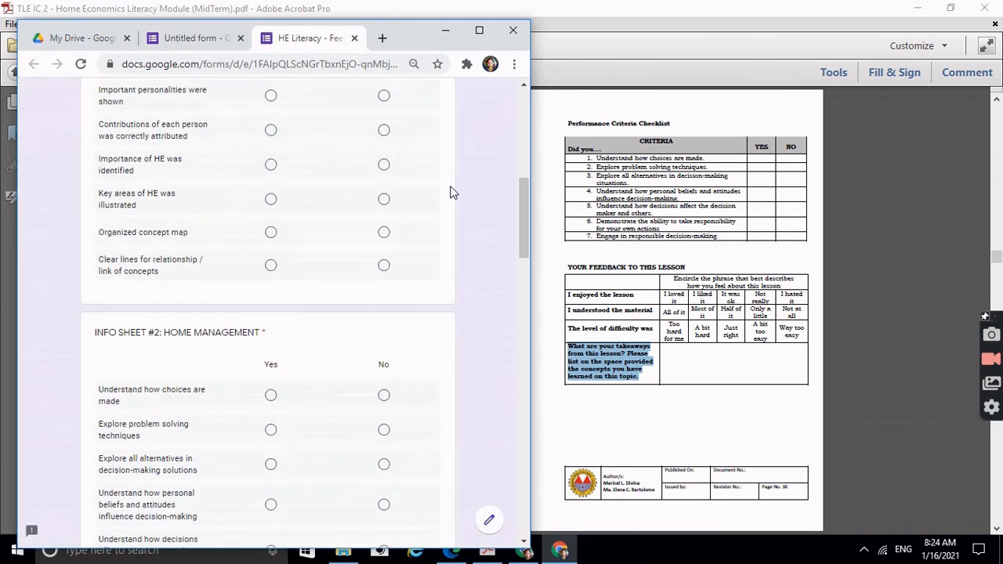
scroll(450, 192, "down", 10)
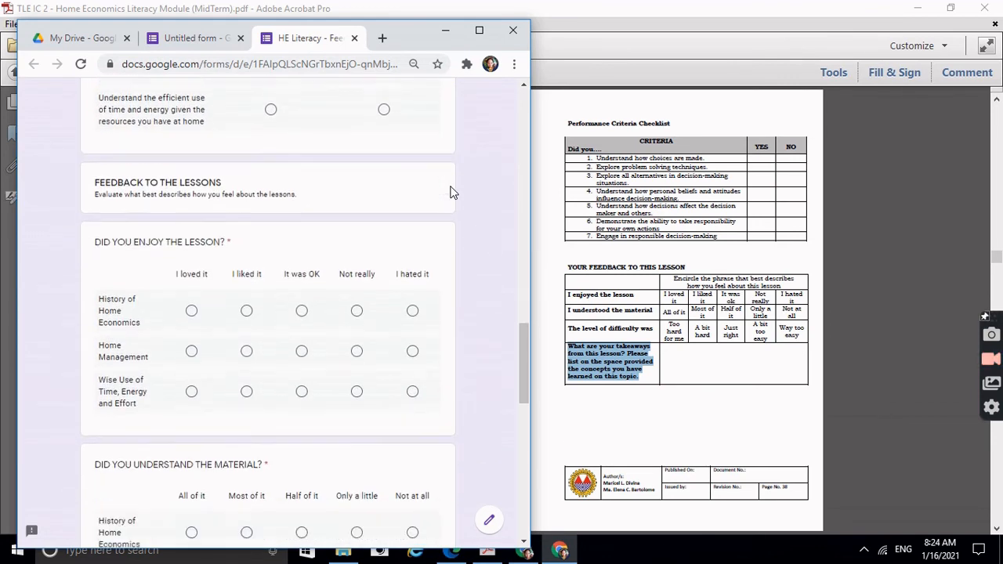
scroll(451, 192, "down", 10)
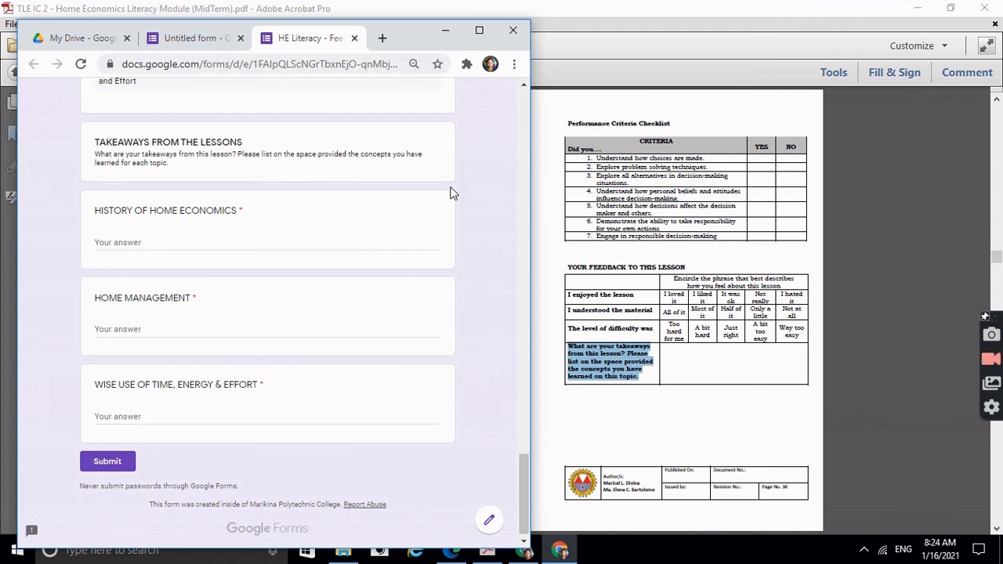
scroll(451, 192, "up", 15)
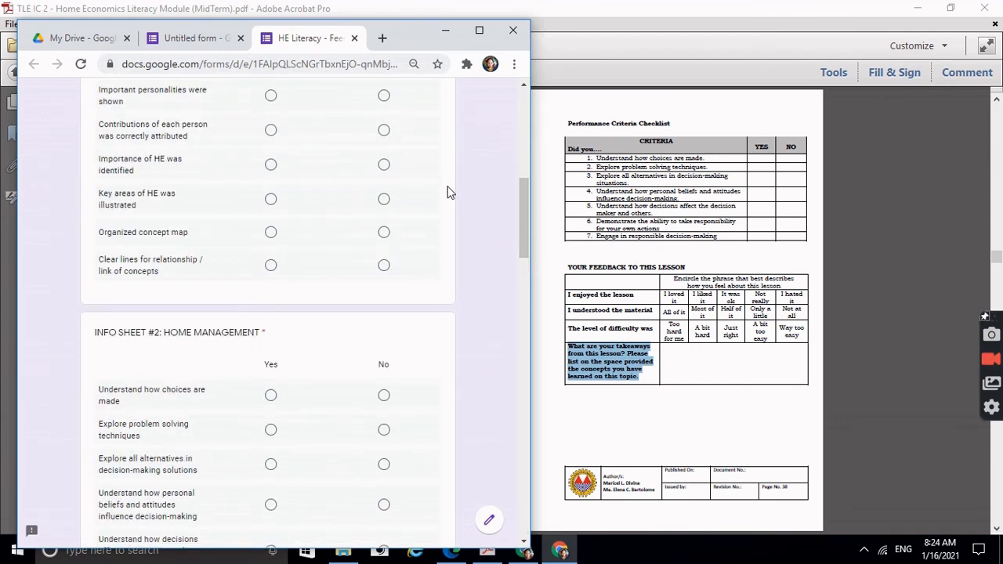
scroll(450, 192, "up", 10)
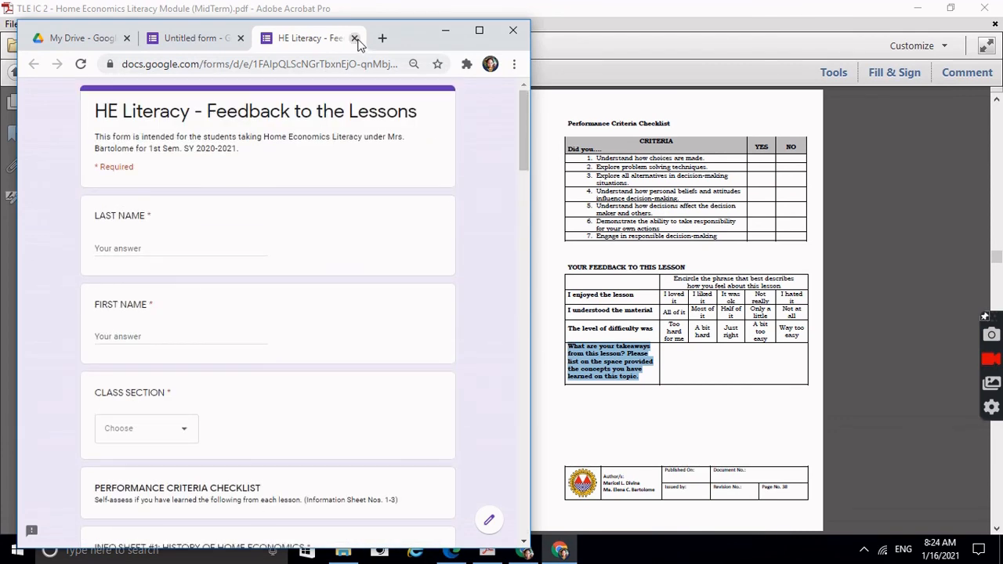
left_click(355, 39)
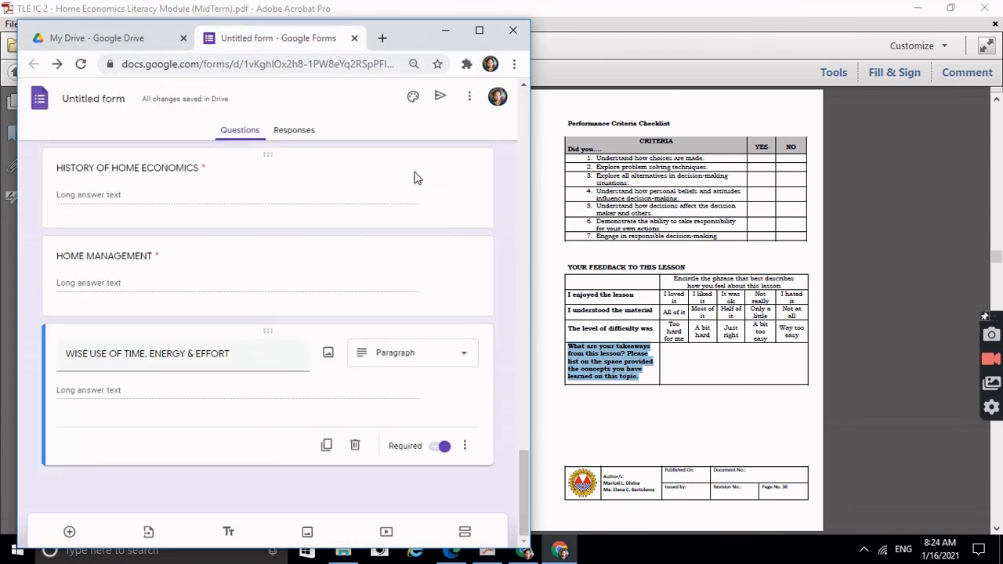
In the form settings, turn off the restriction to Marikina Polytechnic College users and the link to submit another response
left_click(470, 95)
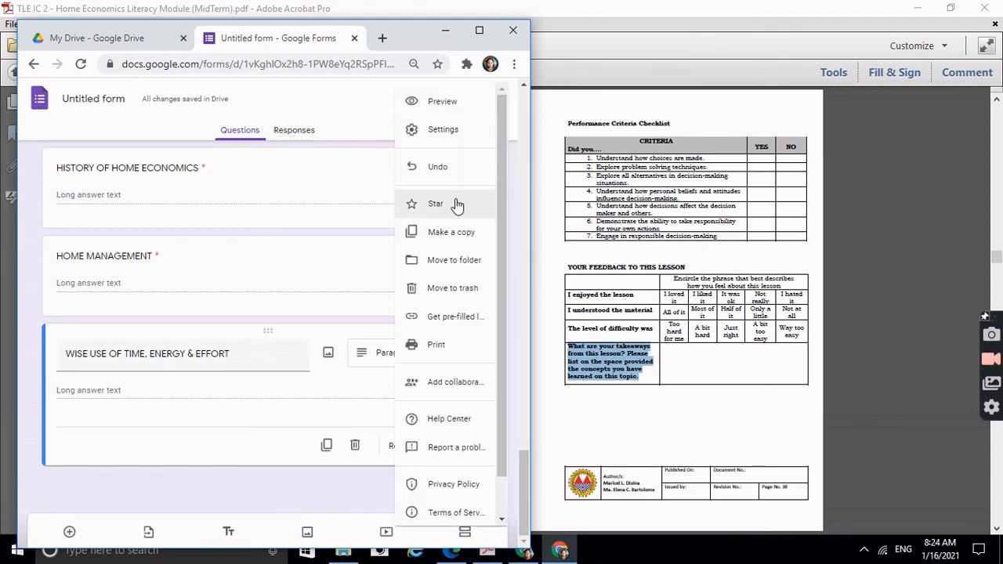
left_click(458, 128)
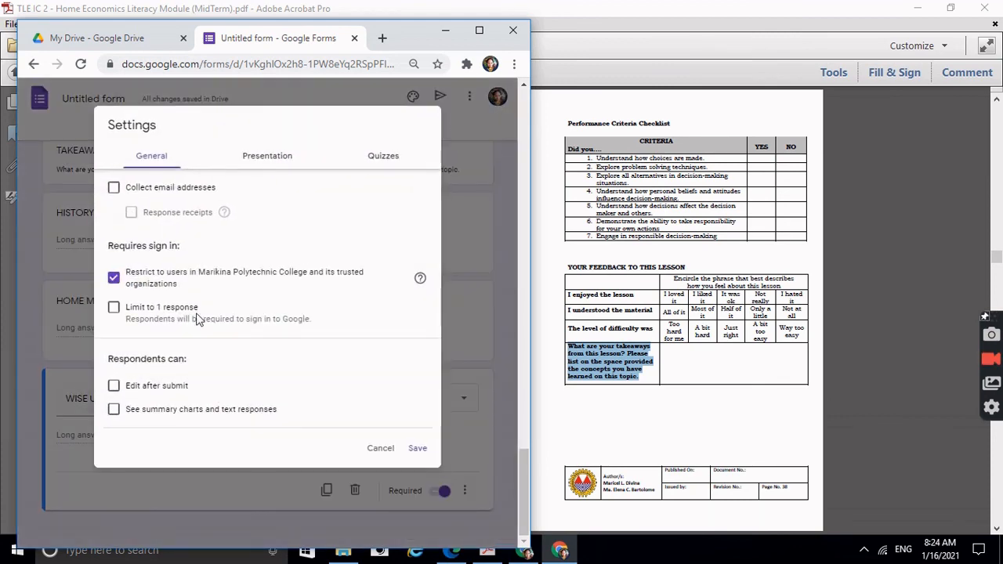
left_click(114, 277)
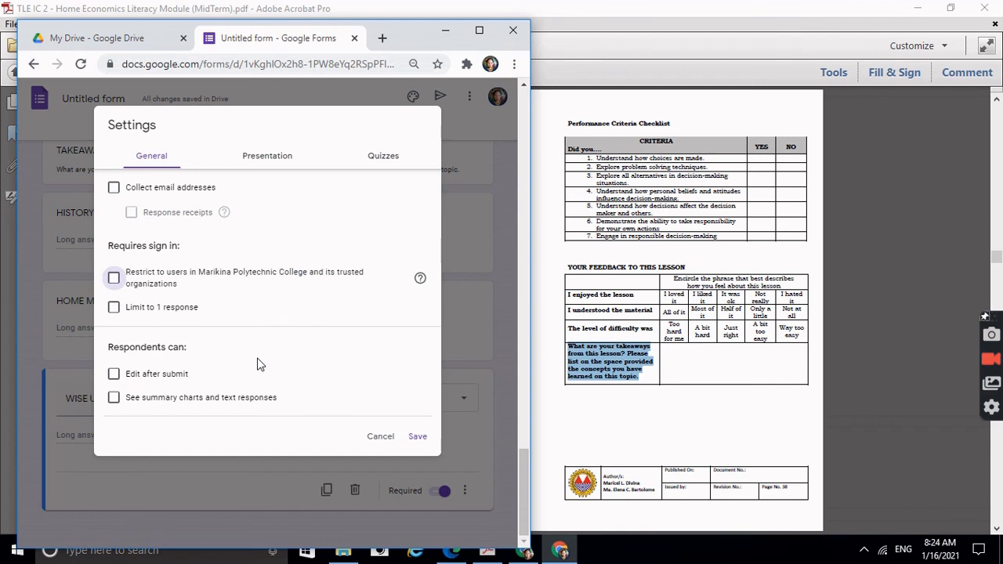
left_click(265, 159)
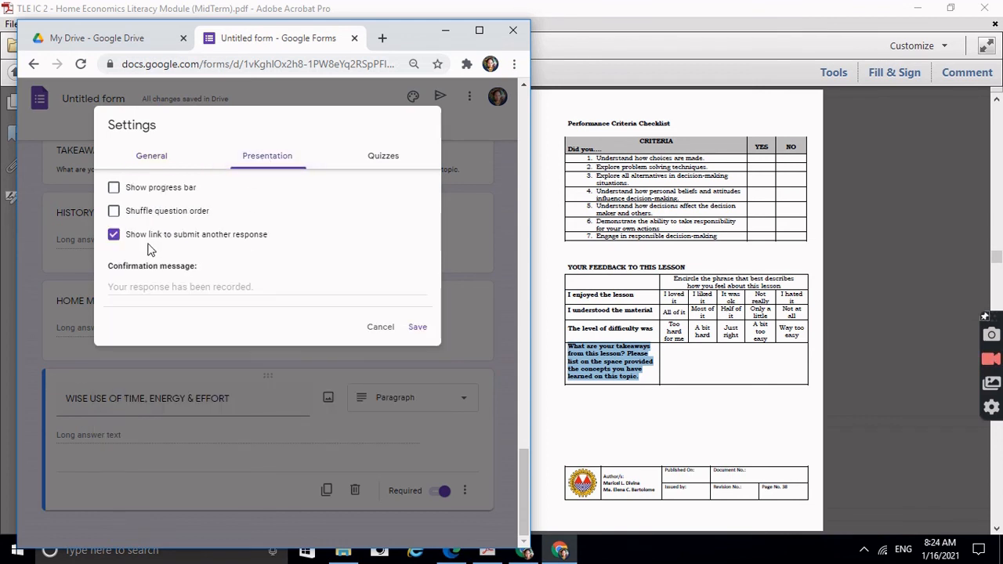
left_click(117, 234)
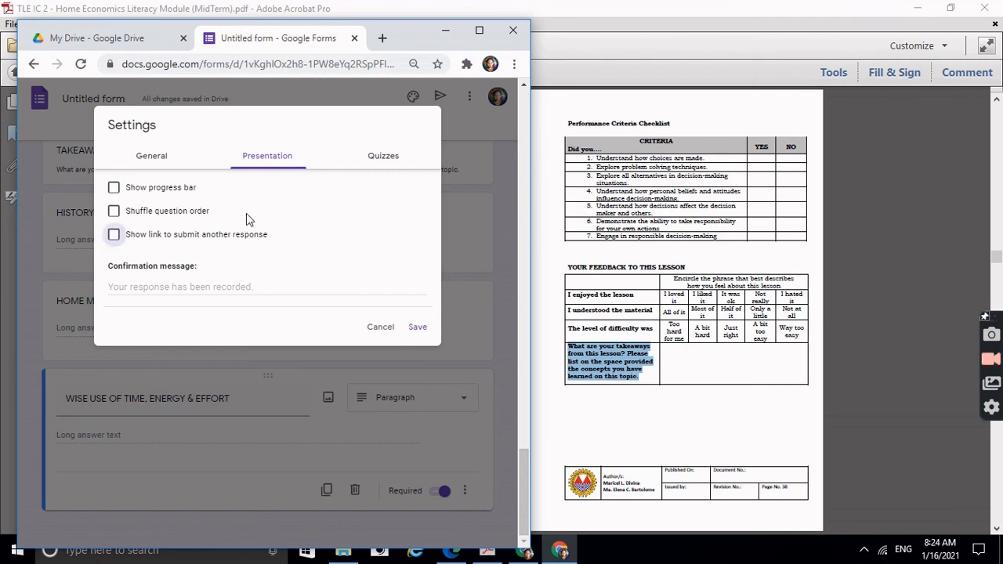
Set the confirmation message to "Thank you. Your instructor will review your feedback." and save the form settings
left_click(371, 153)
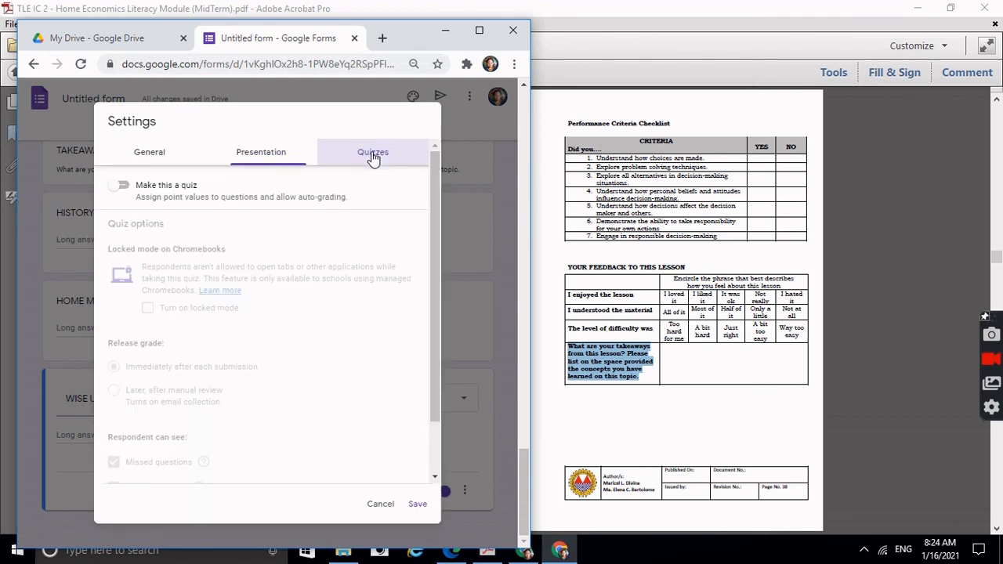
left_click(279, 164)
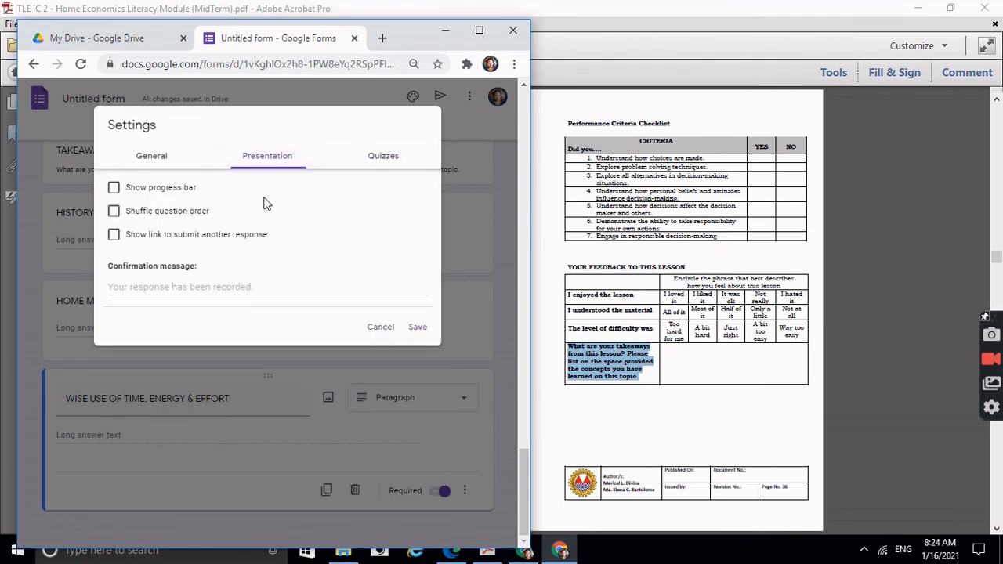
left_click(235, 287)
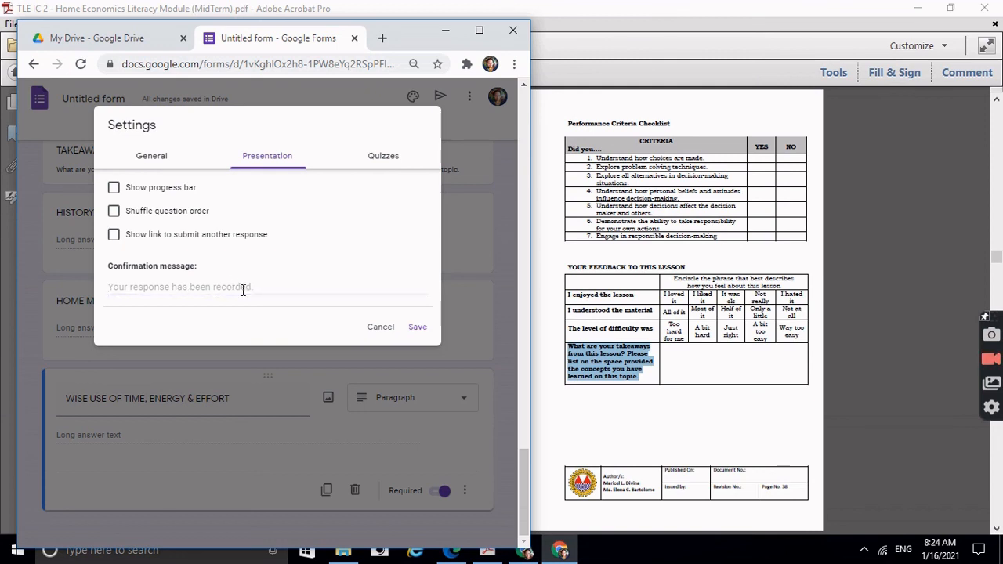
type("tH")
key("BackSpace")
type("Th")
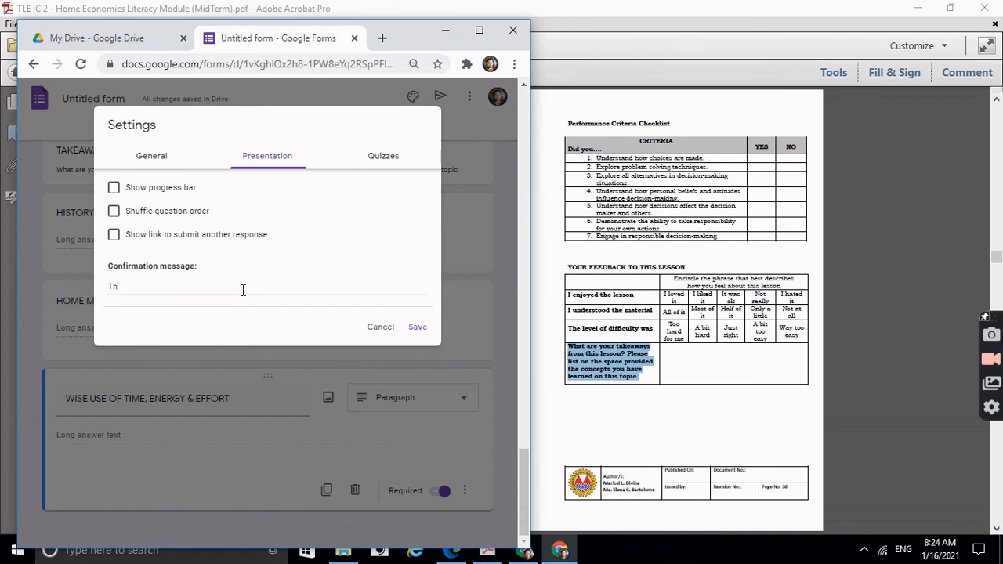
type("ank you. Your te")
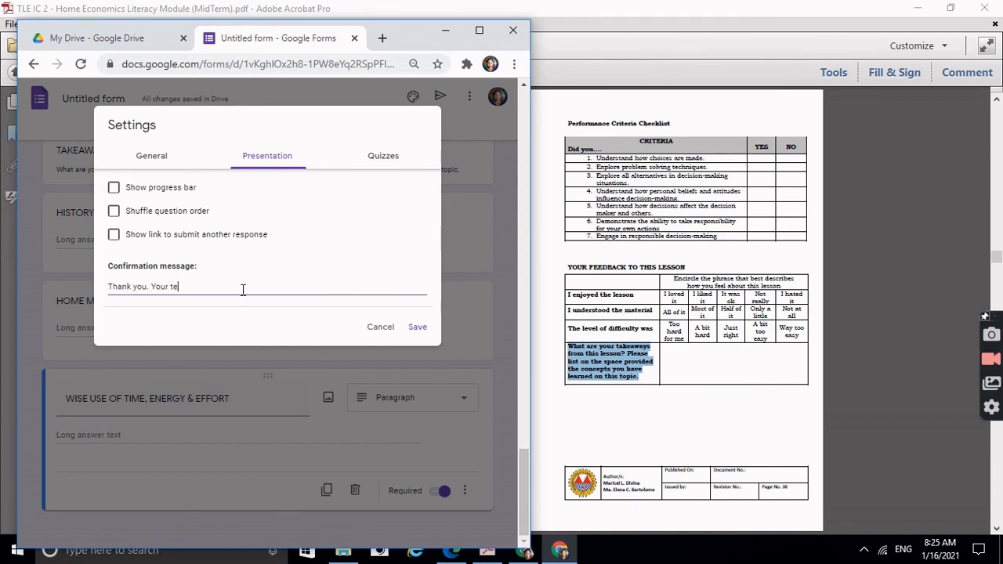
key("BackSpace")
key("BackSpace")
type("instructor will review your feedback.")
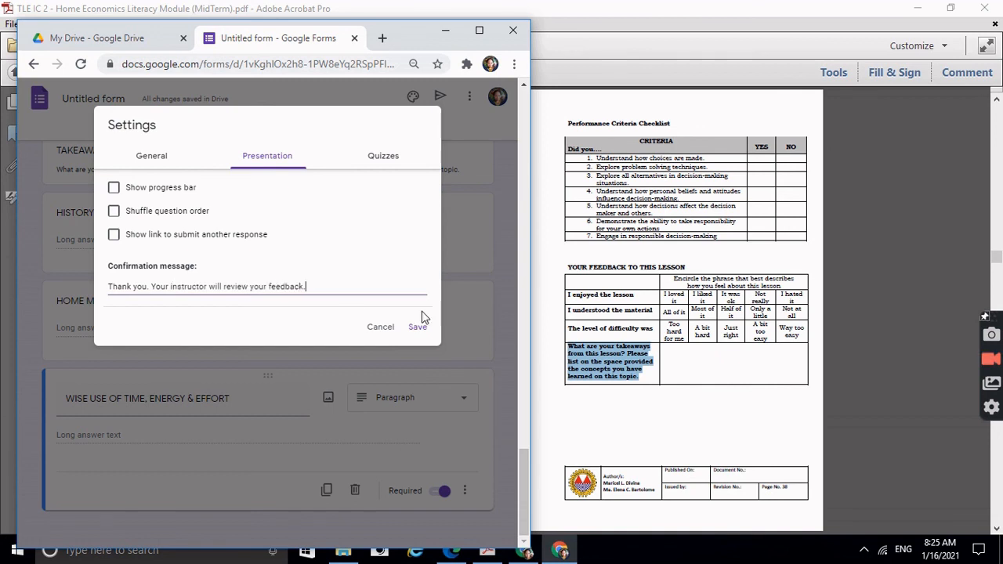
left_click(152, 157)
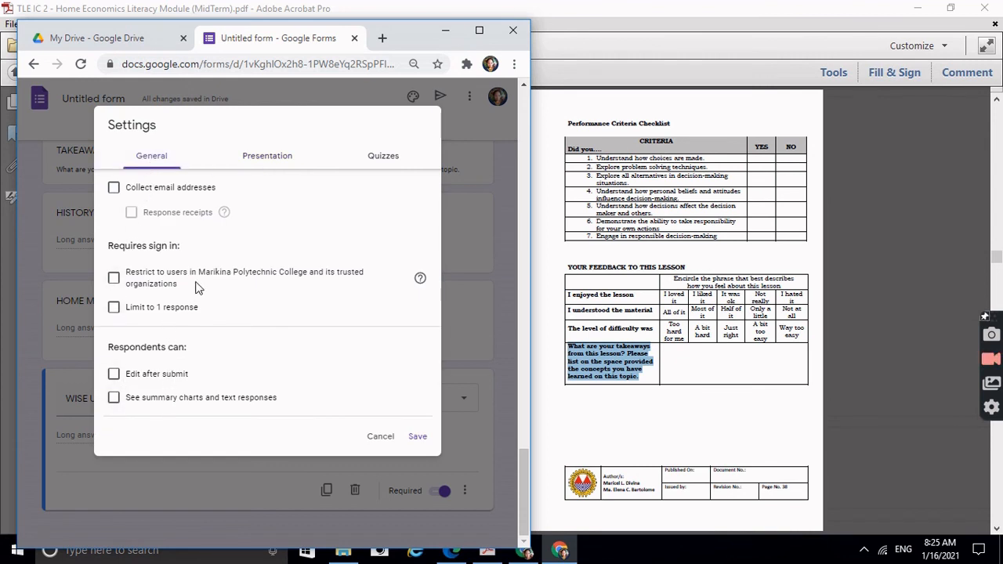
left_click(418, 437)
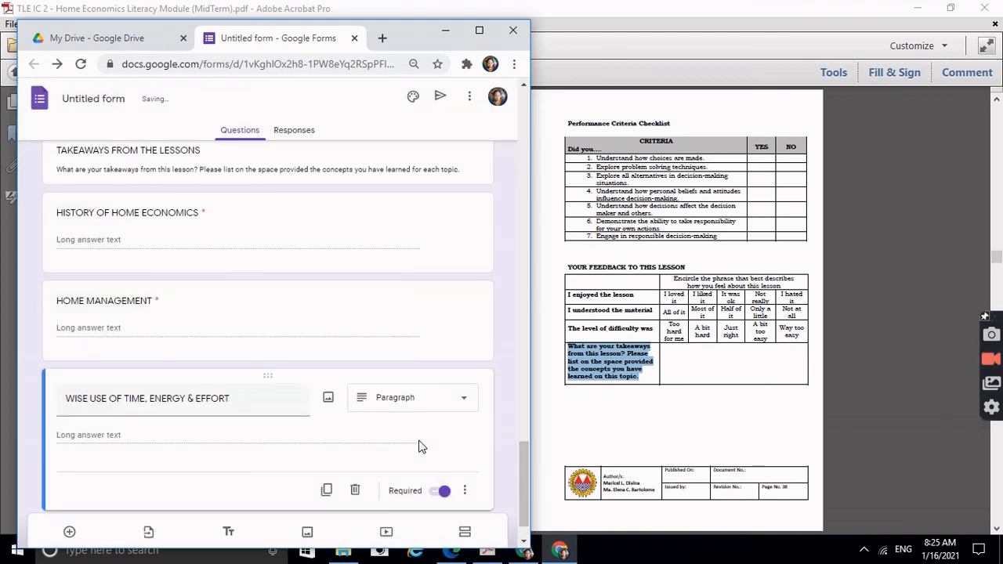
Maximize the form's browser window and copy the form's share link as a shortened URL
left_click(470, 95)
left_click(478, 30)
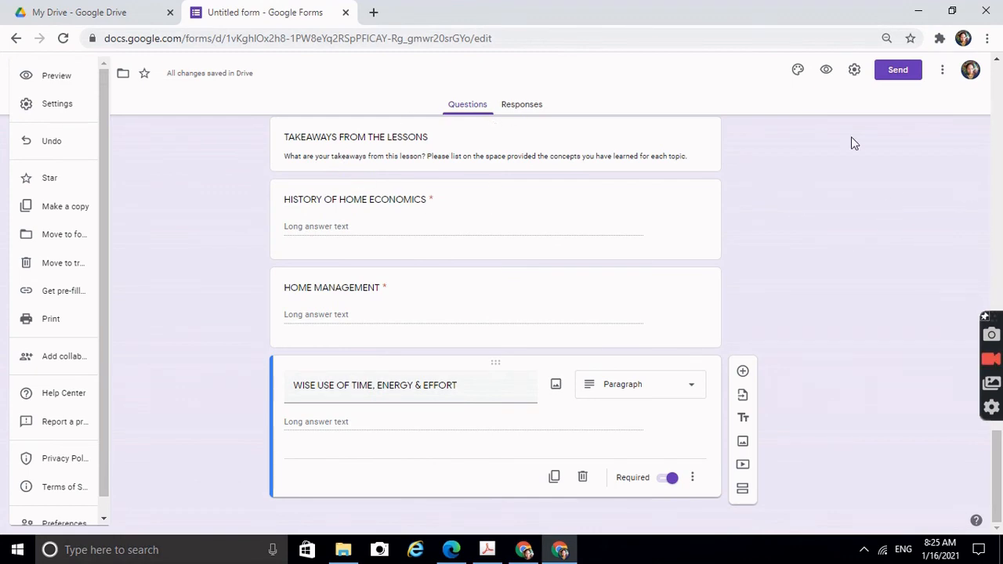
scroll(855, 191, "up", 10)
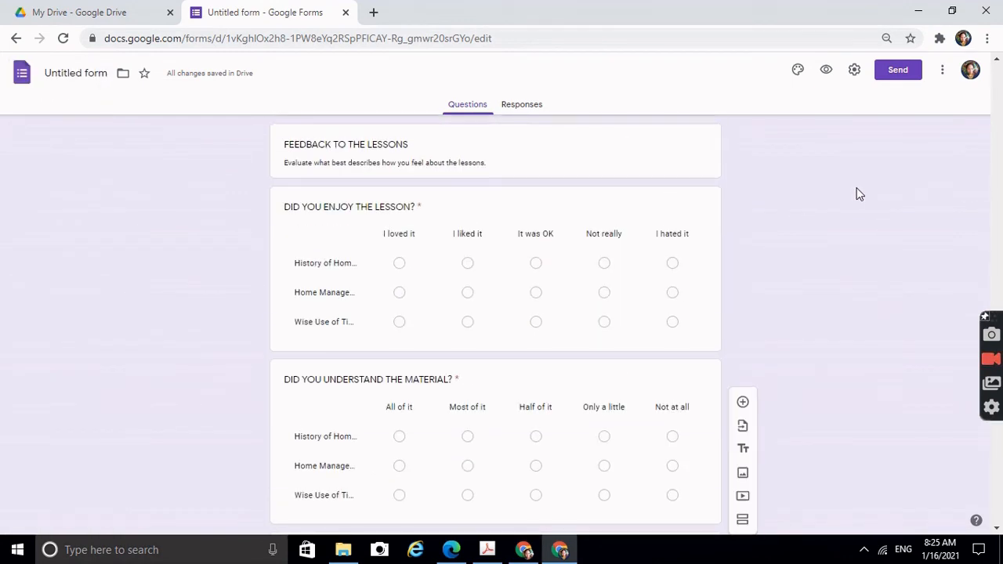
scroll(855, 191, "up", 6)
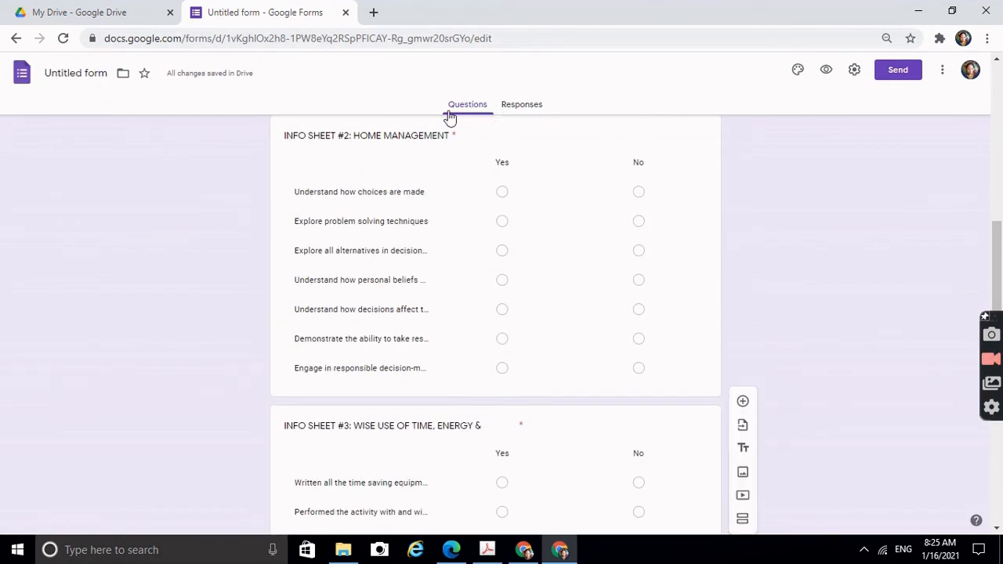
scroll(748, 259, "up", 10)
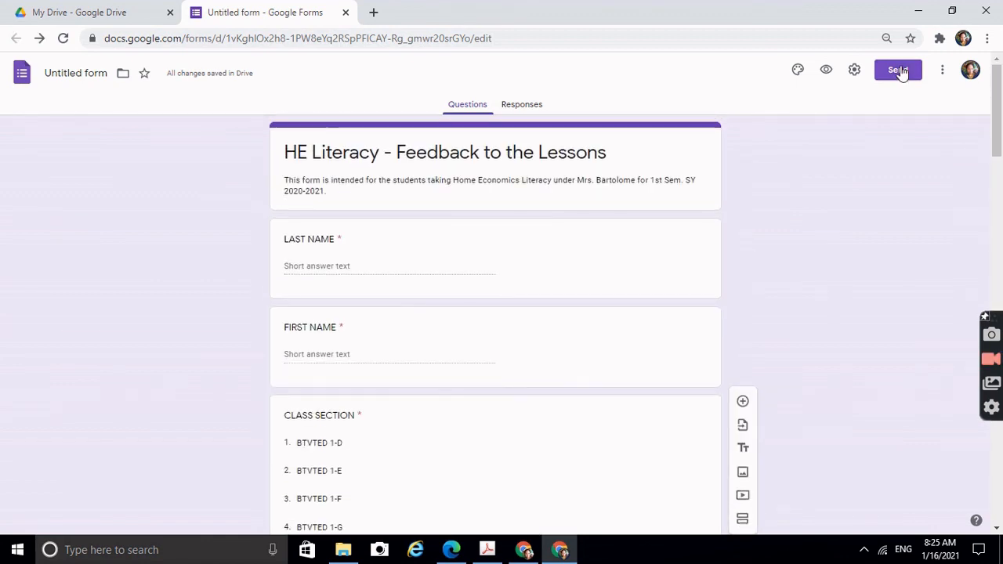
left_click(897, 70)
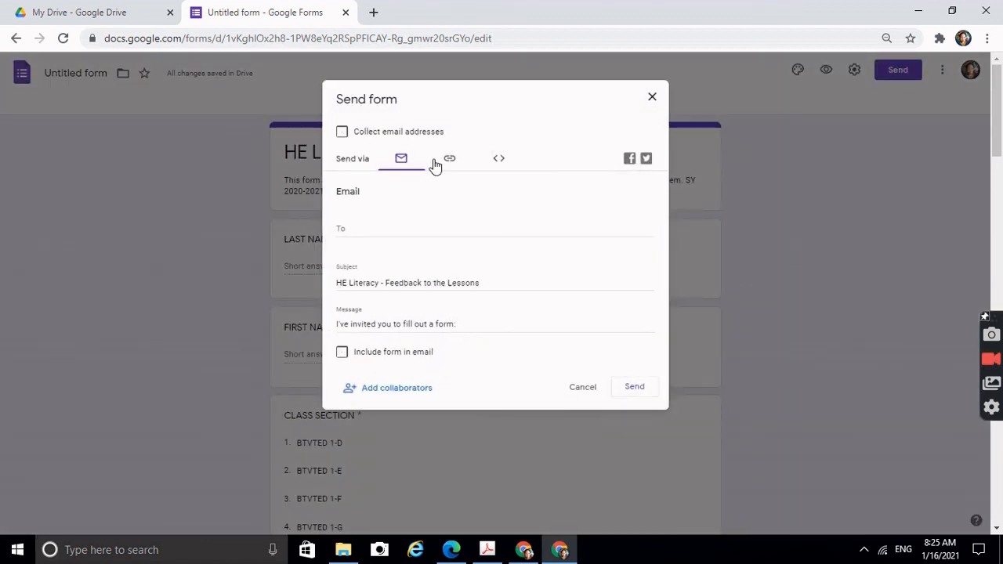
left_click(446, 161)
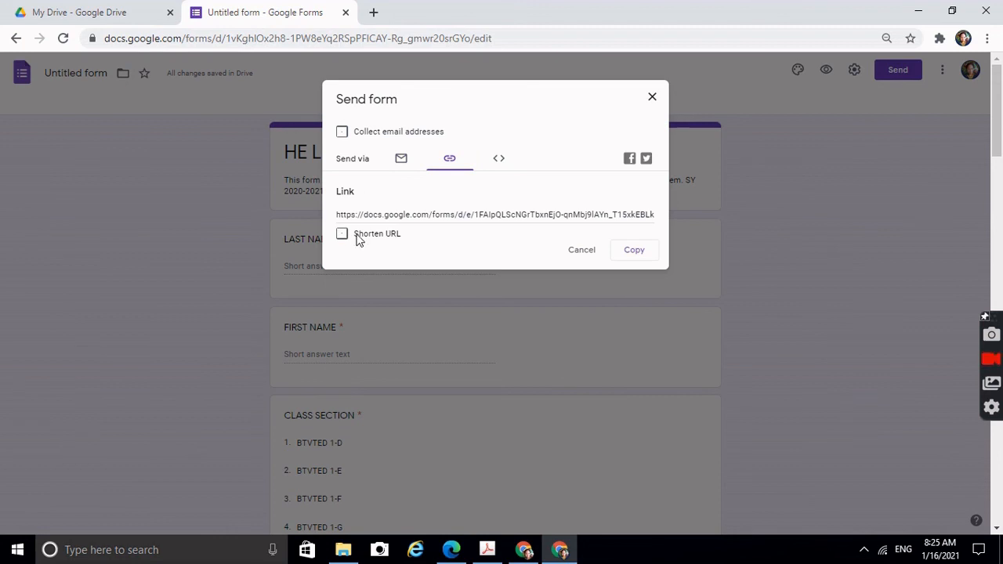
left_click(343, 234)
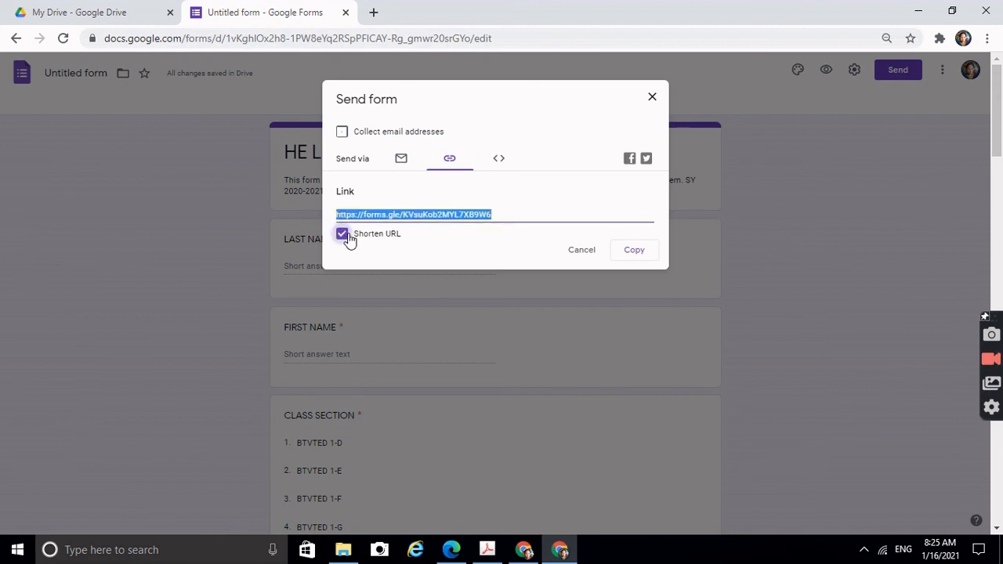
left_click(633, 251)
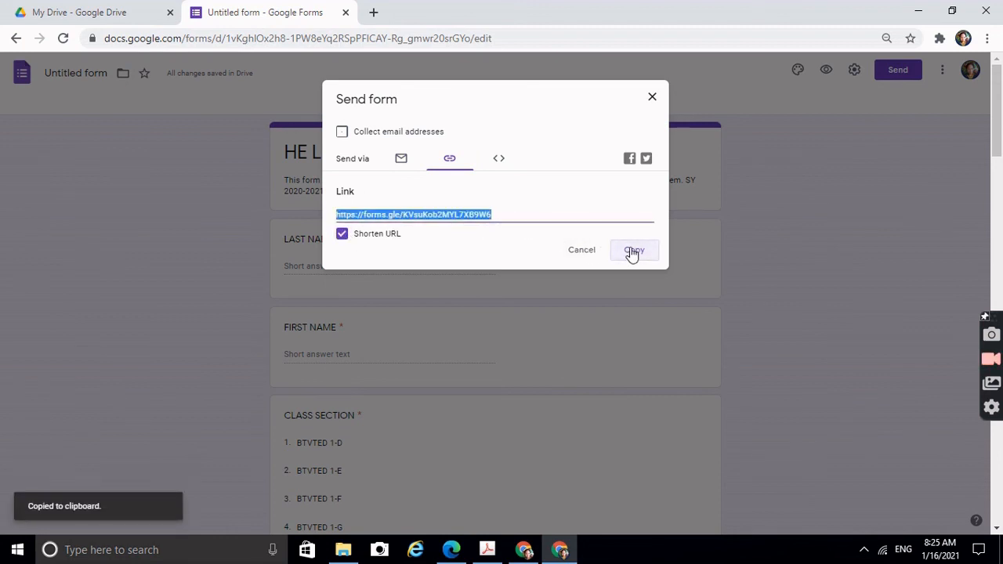